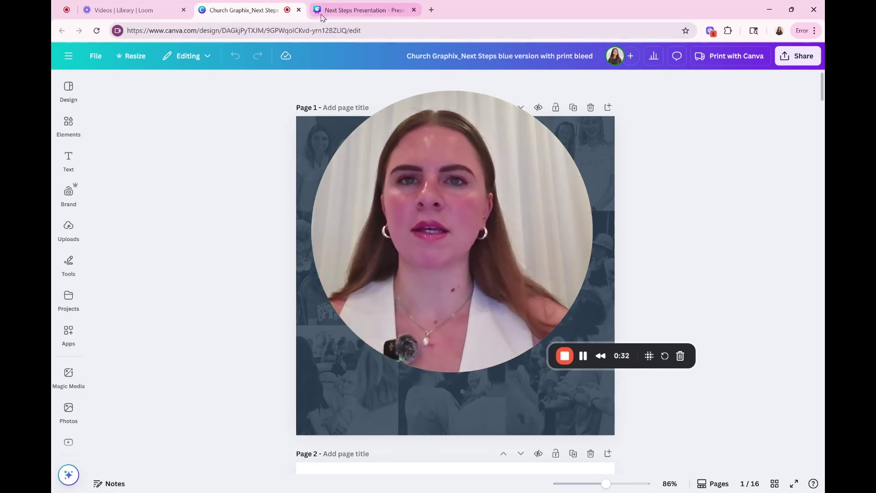
Step: Switch to the Next Steps Presentation design and review all 15 slides in grid view
click(343, 11)
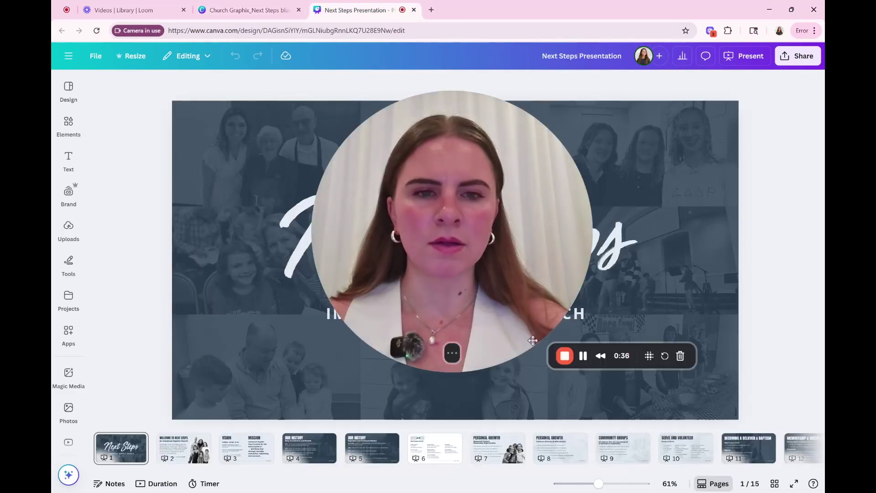
click(400, 353)
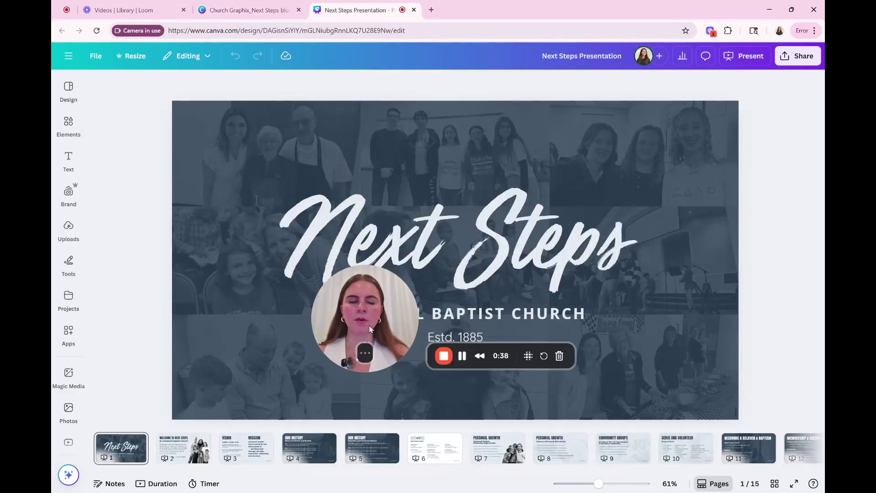
drag(349, 328, 780, 101)
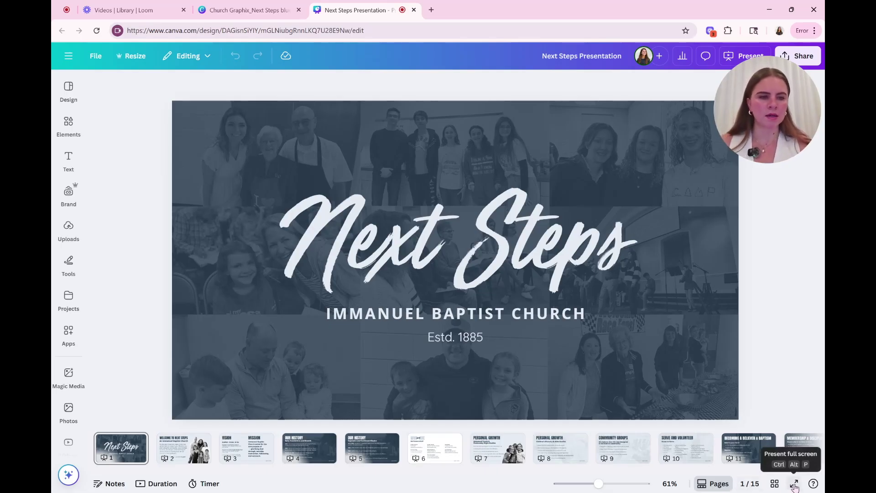
click(774, 483)
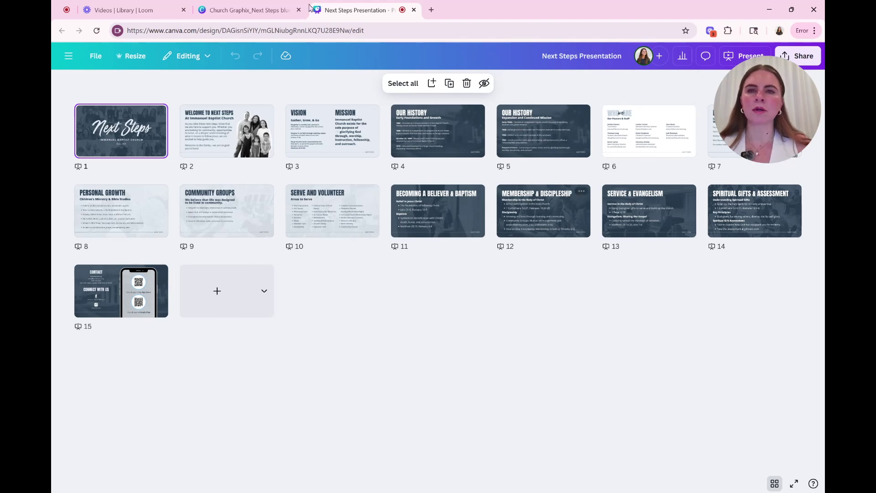
Step: Return to the Next Steps blue booklet and review its 16 pages in grid view
click(259, 14)
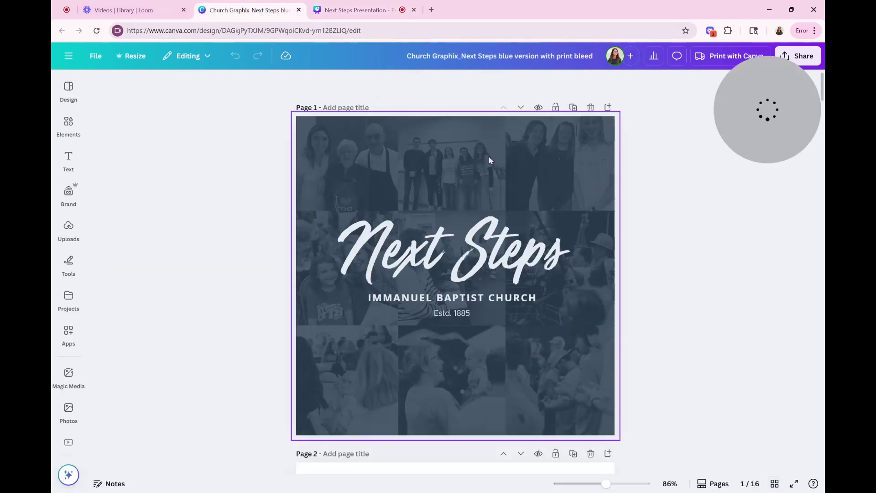
click(775, 483)
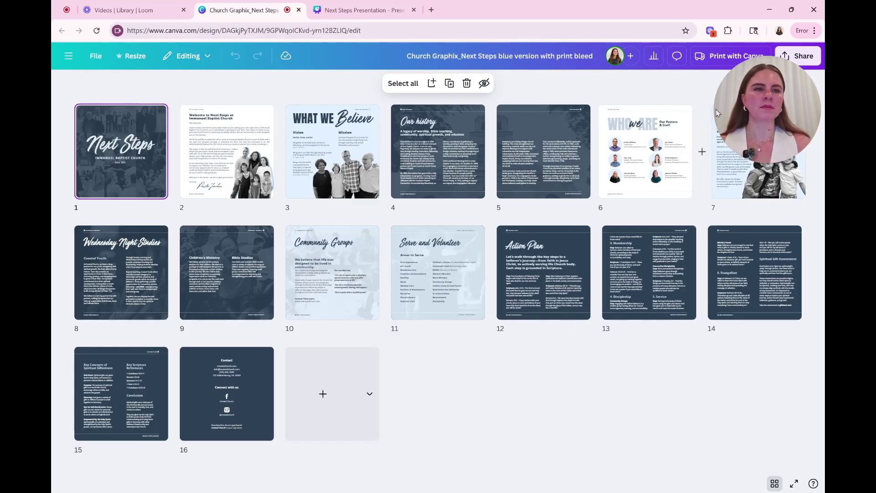
drag(774, 118, 441, 148)
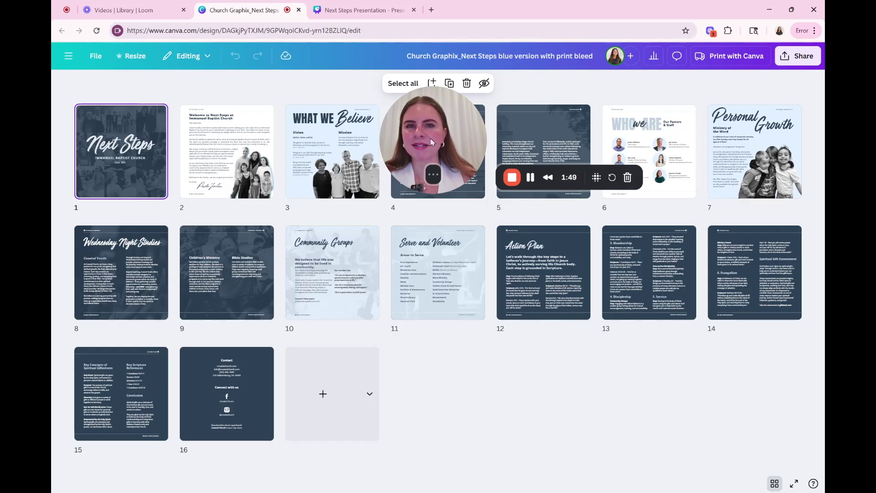
drag(429, 139, 658, 99)
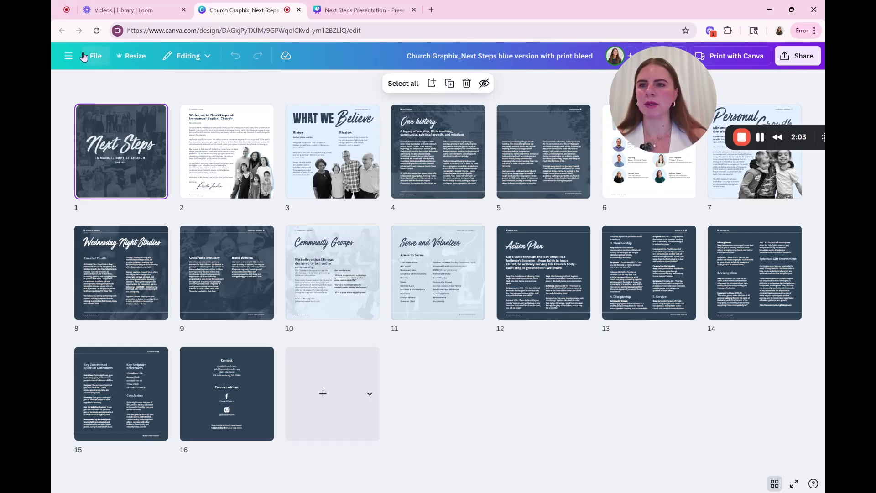
Step: Go to the Canva home page from the main menu and start a Custom size design
click(69, 56)
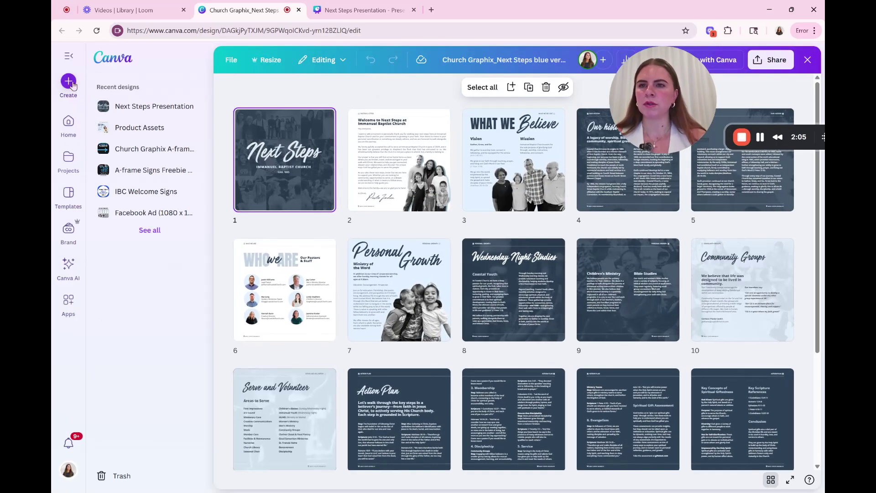
click(69, 125)
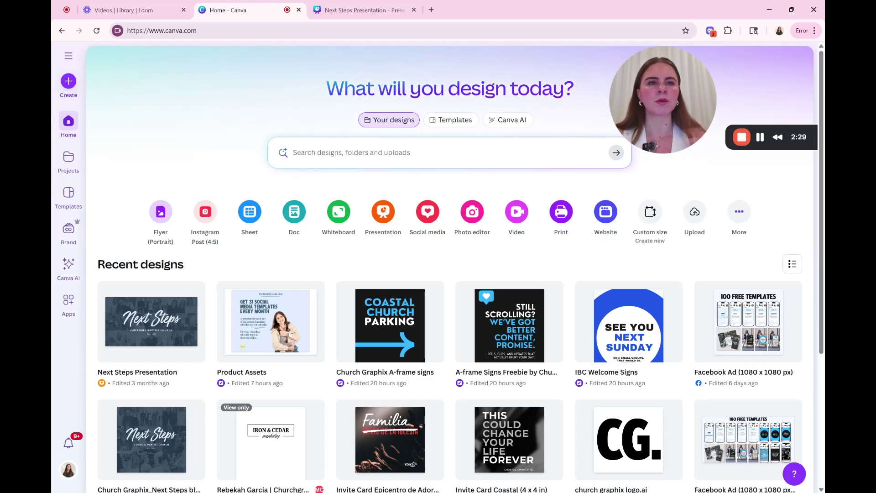
click(649, 212)
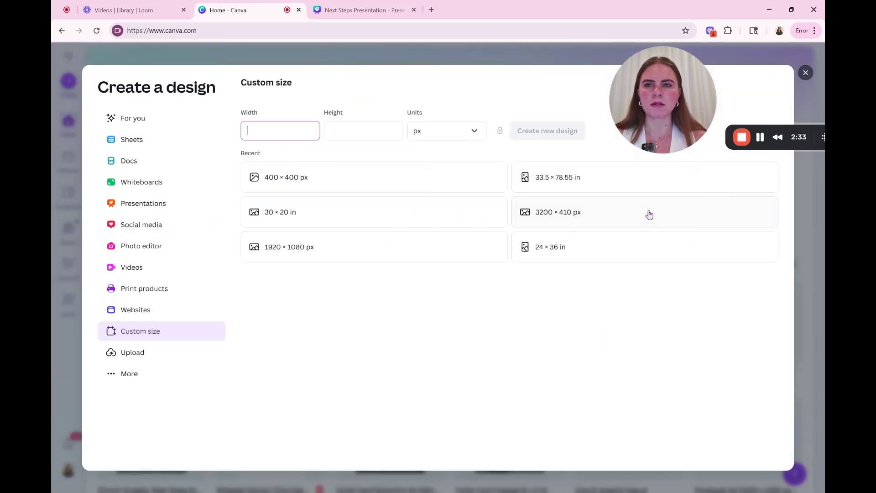
Step: Enter a custom size in inches: width 9, height 6
click(432, 133)
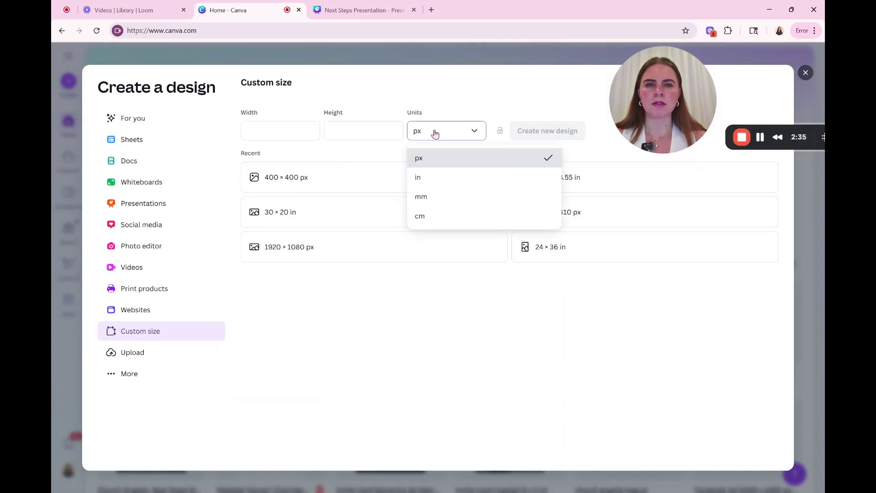
click(442, 176)
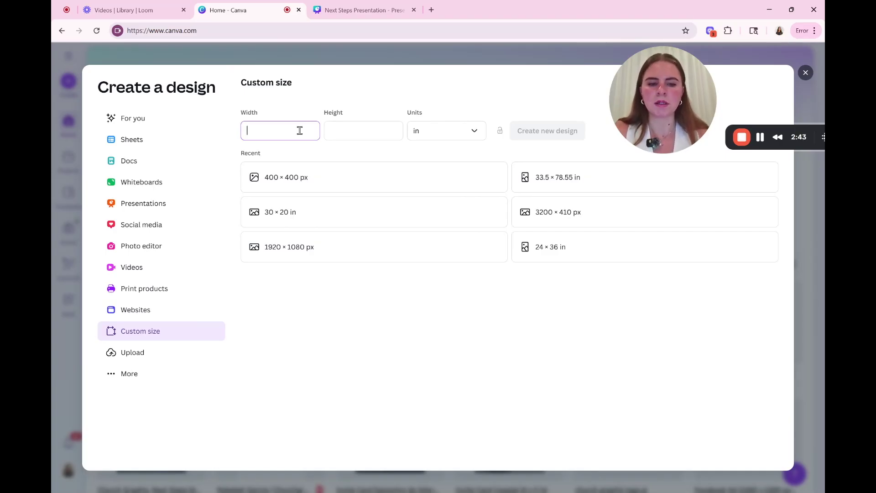
text(9)
click(366, 133)
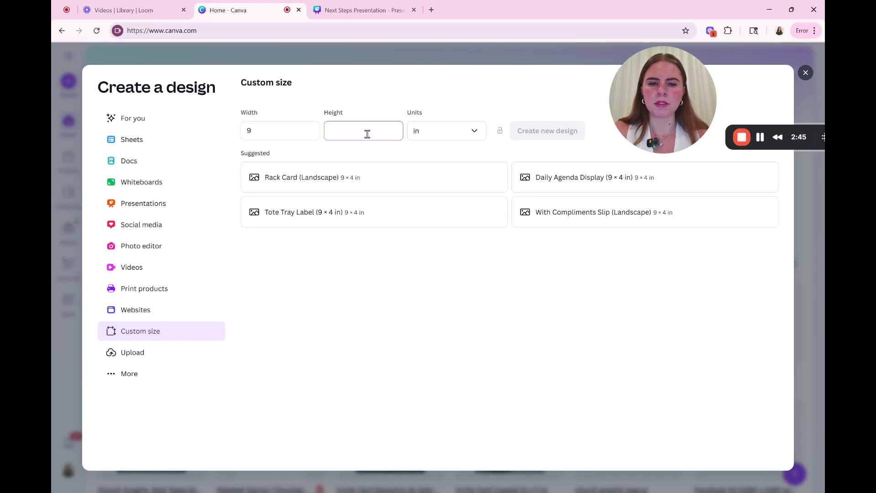
text(6)
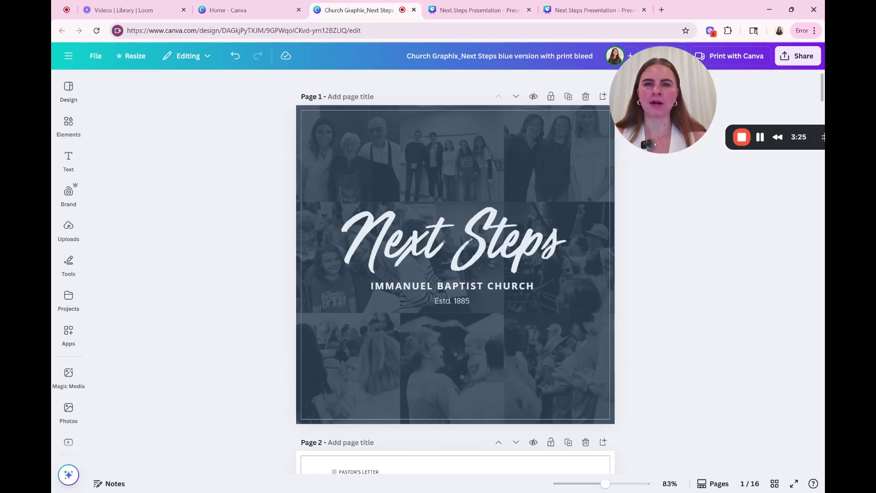
click(97, 59)
mouse_move(126, 177)
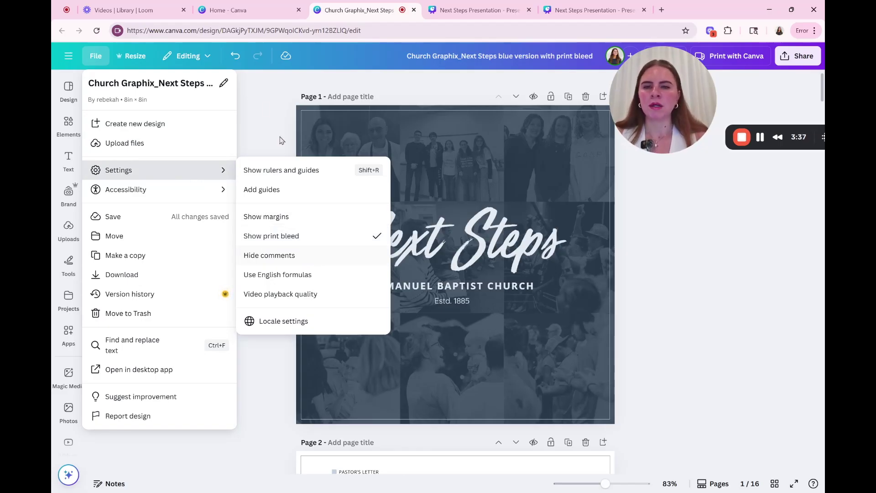
click(264, 124)
click(310, 189)
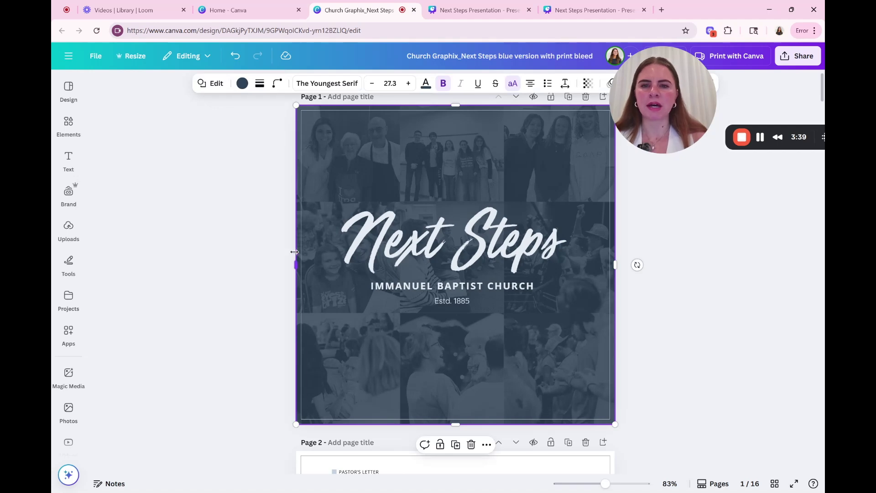
drag(298, 257, 296, 259)
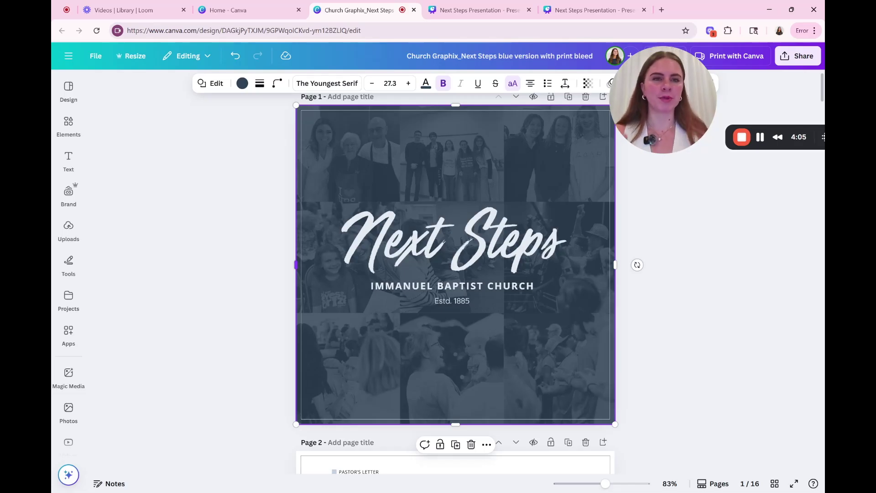
click(678, 333)
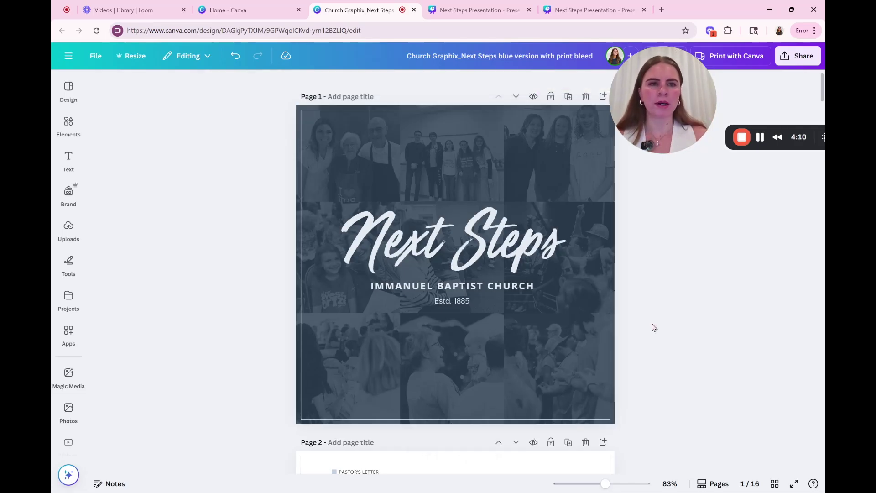
scroll(653, 327, down, 5)
scroll(659, 309, up, 4)
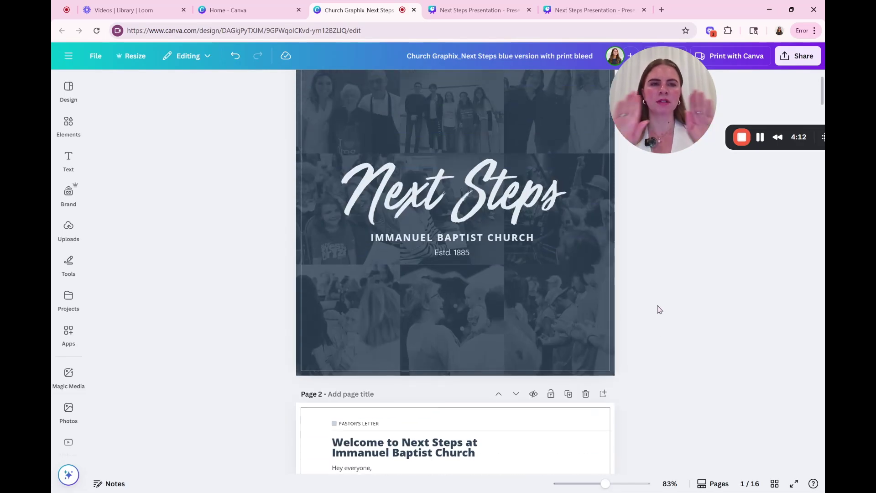
scroll(659, 309, up, 1)
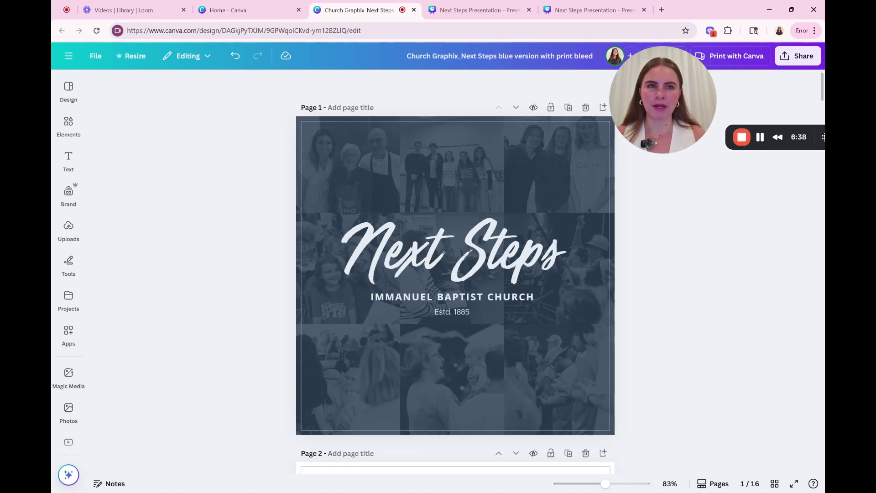
Step: Create a new project folder named 'Church Photos' under Folders
click(68, 299)
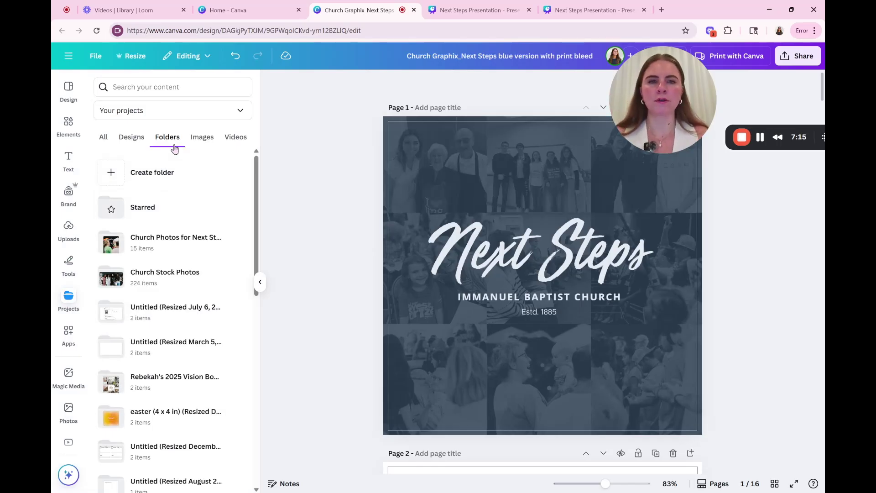
click(165, 177)
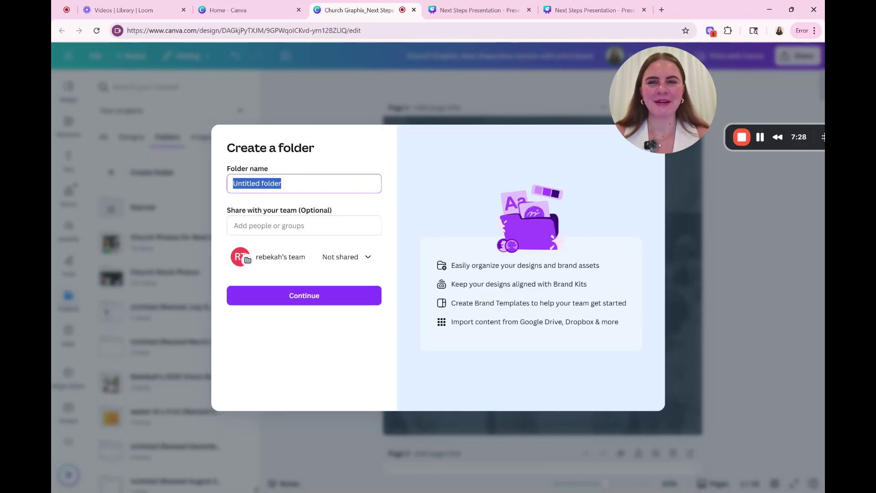
text(Church Photos)
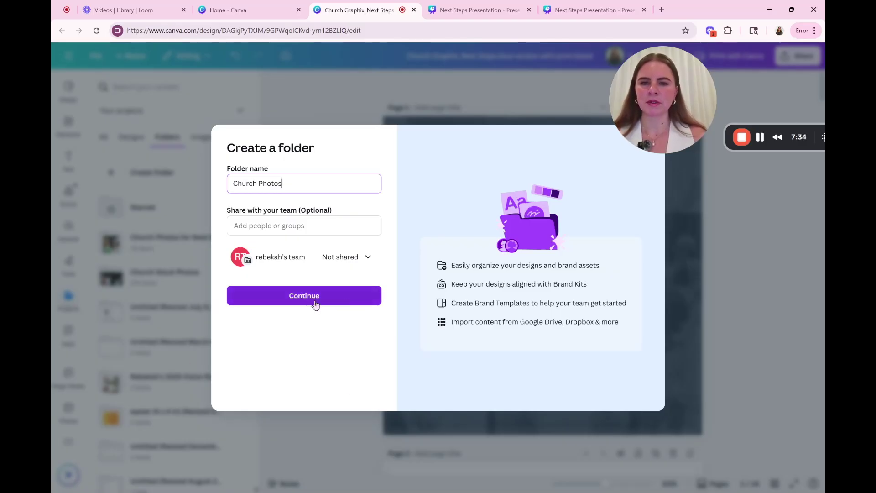
click(315, 304)
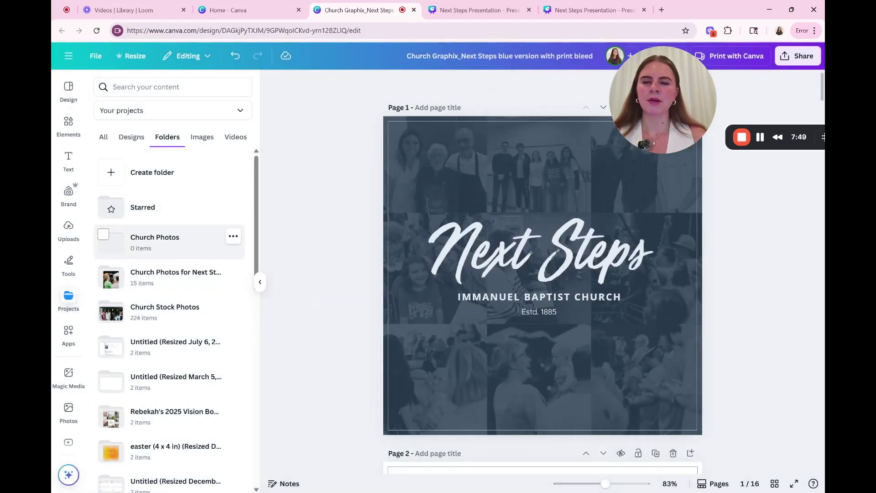
Step: Open the Church Photos folder and move the cover's background photo grid left
click(182, 250)
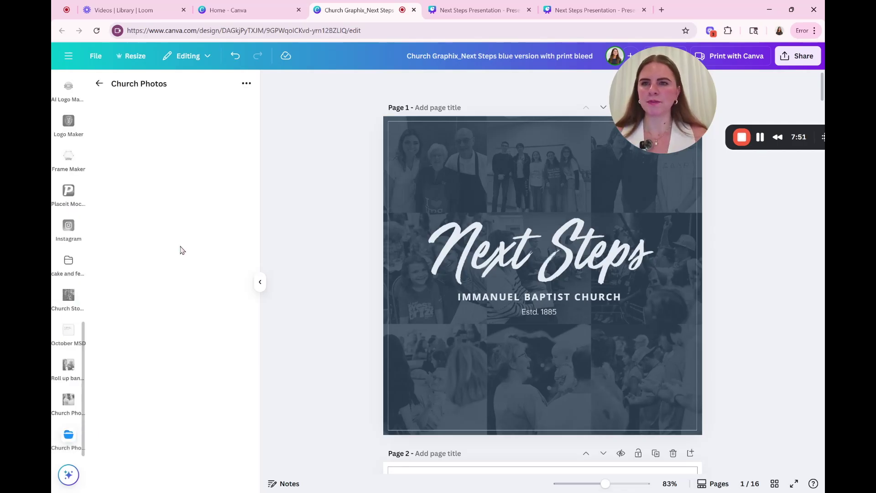
click(247, 86)
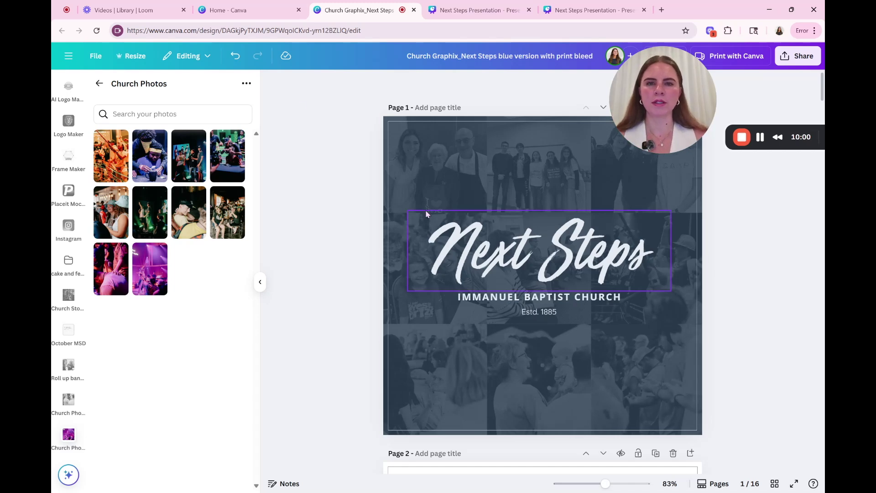
click(471, 166)
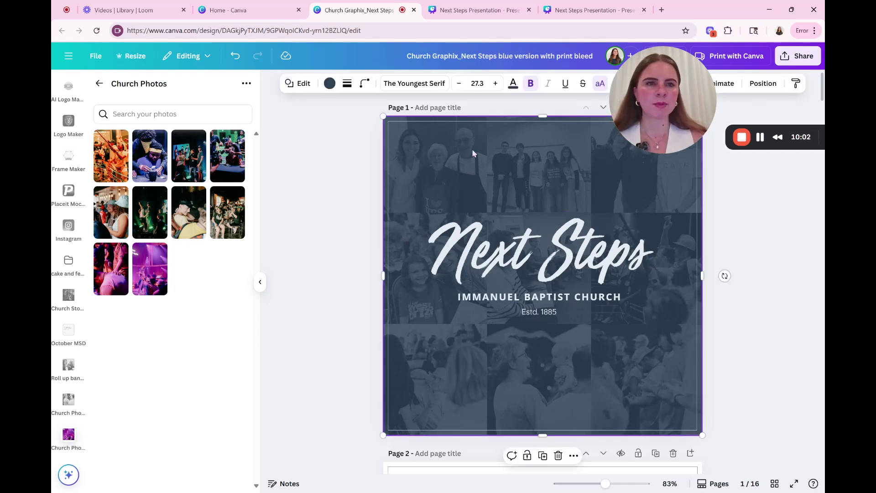
drag(625, 179, 399, 177)
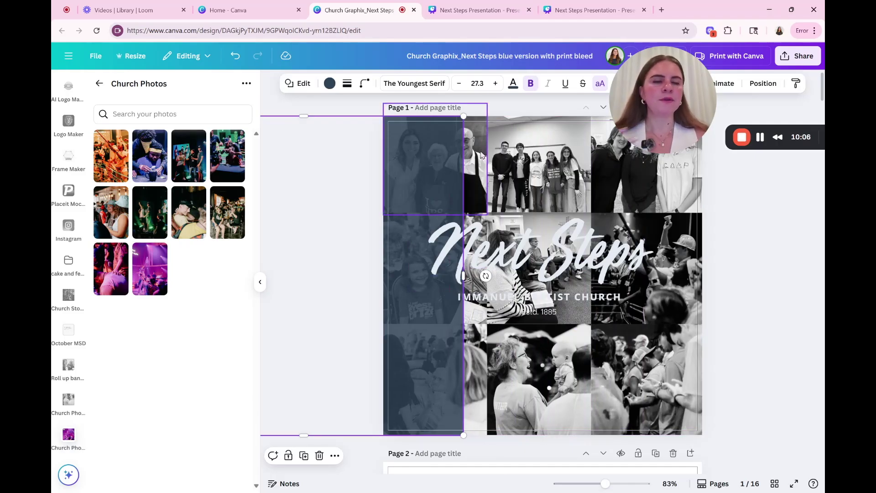
Step: Delete the bottom-right collage photo and select the dark blue cover overlay
click(655, 378)
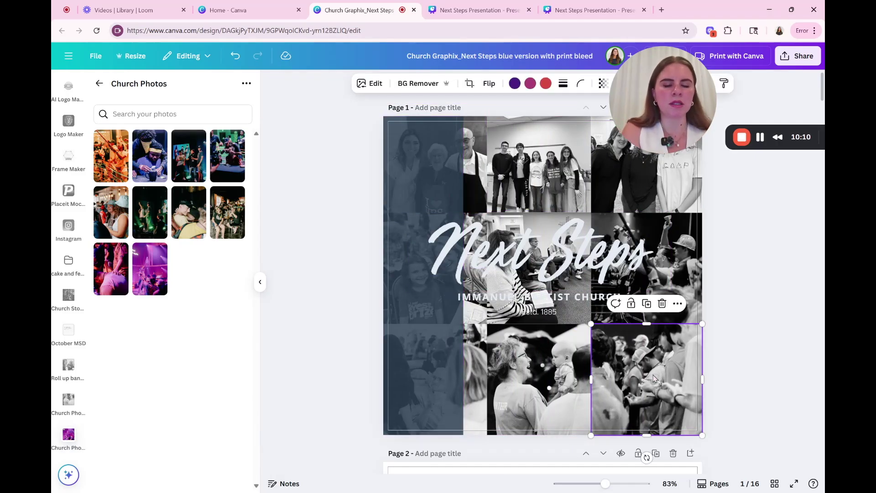
key(Delete)
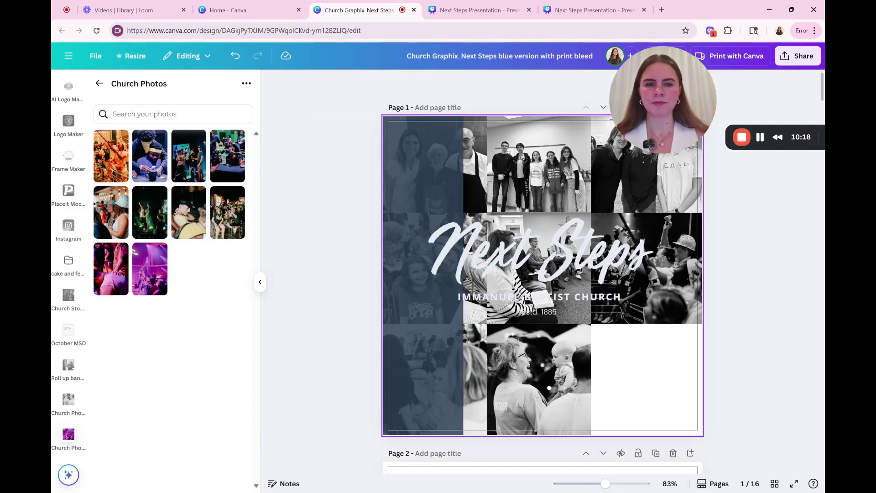
click(432, 166)
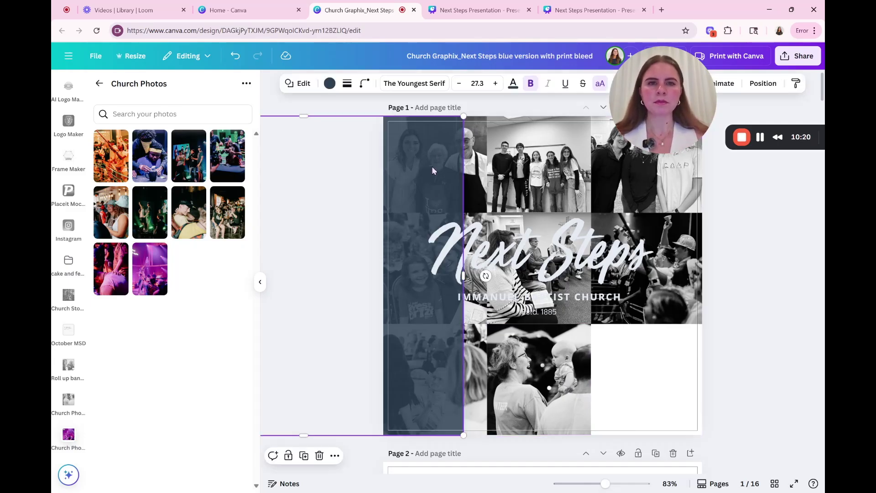
Step: Deselect the blue overlay and undo the deletion to restore the bottom-right frame
drag(665, 88, 711, 140)
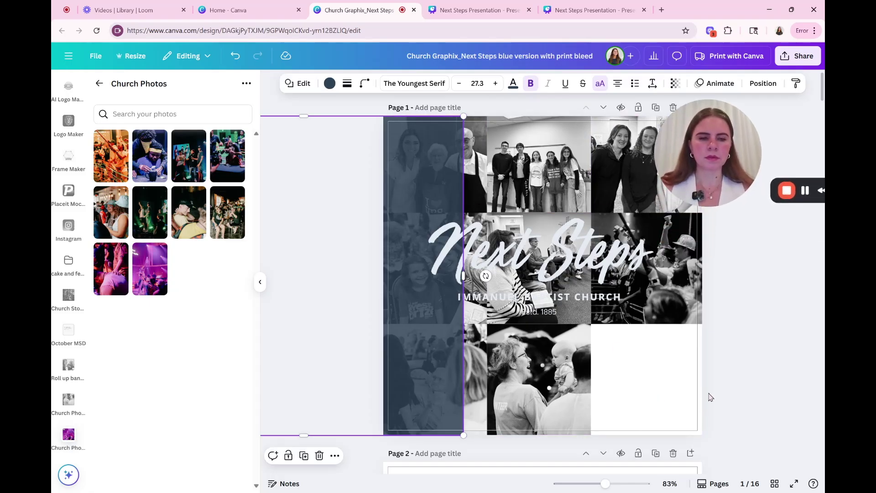
click(732, 378)
key(ctrl+z)
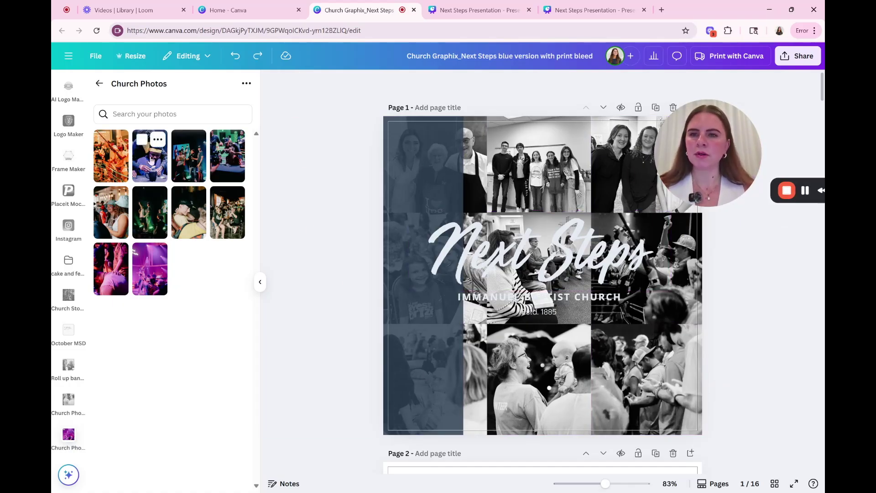
Step: Fill the bottom-right, bottom-middle, top-right and top-middle frames with Church Photos images
drag(150, 164, 646, 378)
drag(174, 172, 175, 174)
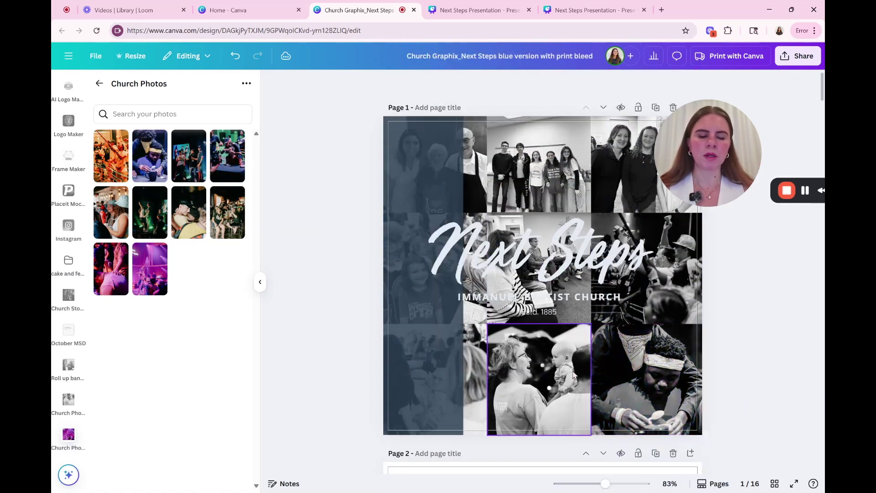
drag(191, 161, 418, 177)
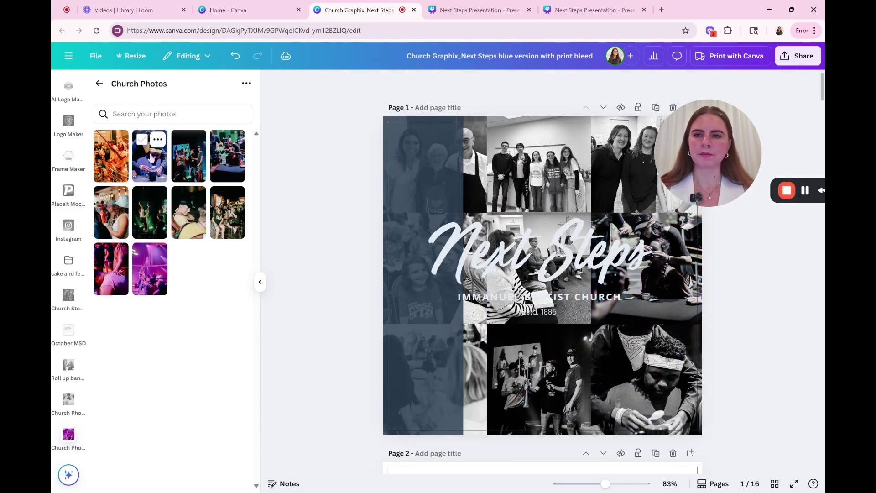
drag(193, 228, 620, 160)
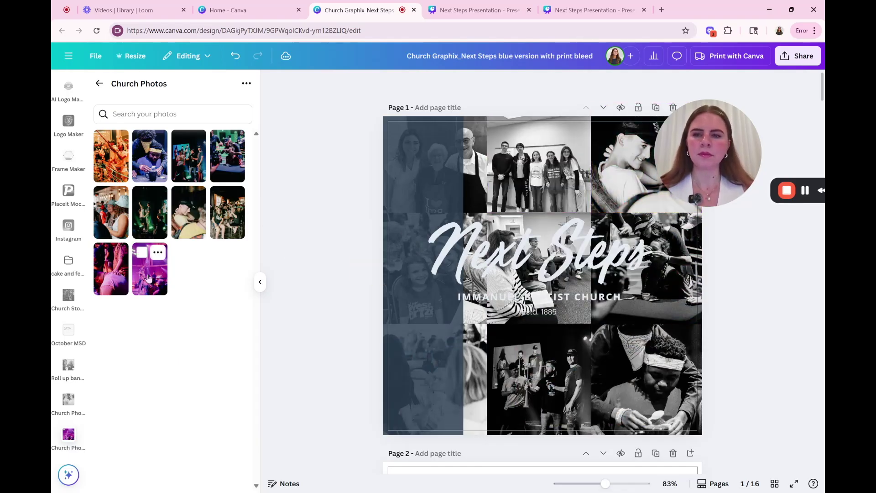
drag(150, 268, 539, 164)
drag(215, 289, 214, 289)
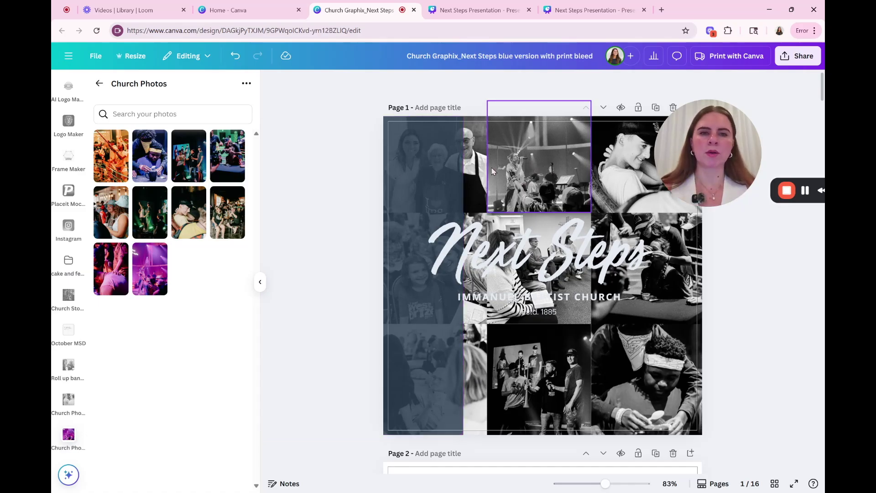
click(549, 156)
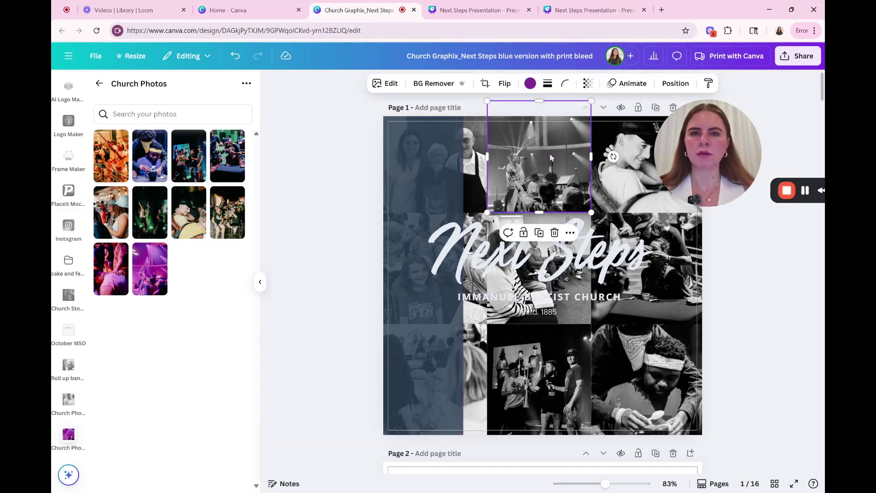
click(386, 87)
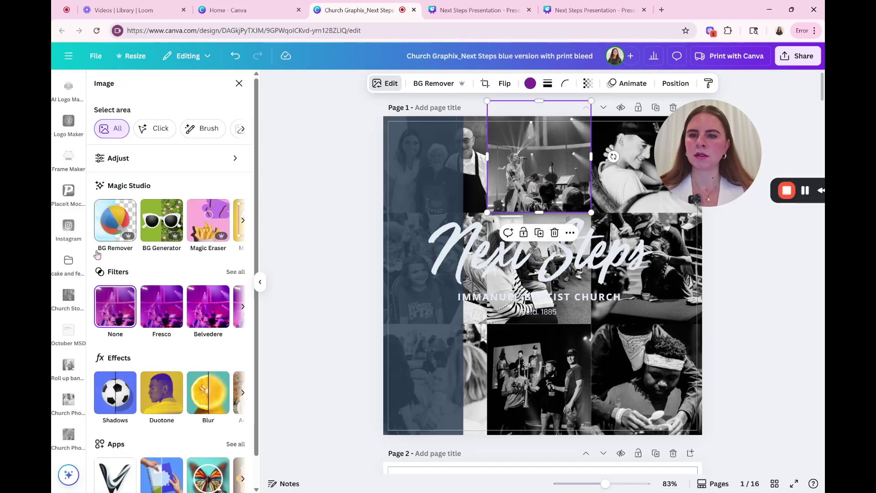
click(137, 158)
scroll(190, 264, down, 3)
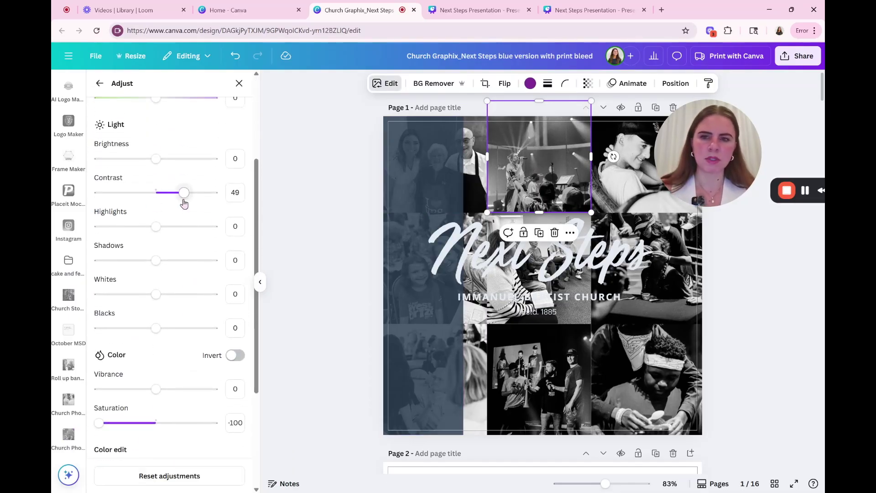
scroll(171, 232, down, 2)
mouse_move(94, 327)
mouse_down()
mouse_move(153, 336)
mouse_move(95, 340)
mouse_up()
scroll(210, 230, up, 5)
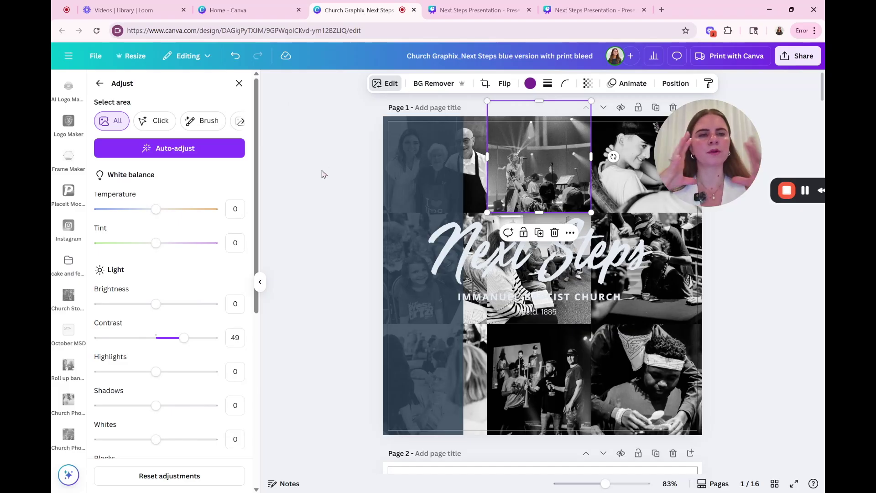
Step: Enlarge and reposition the top-middle concert photo so the singer with the microphone is centred
key(Escape)
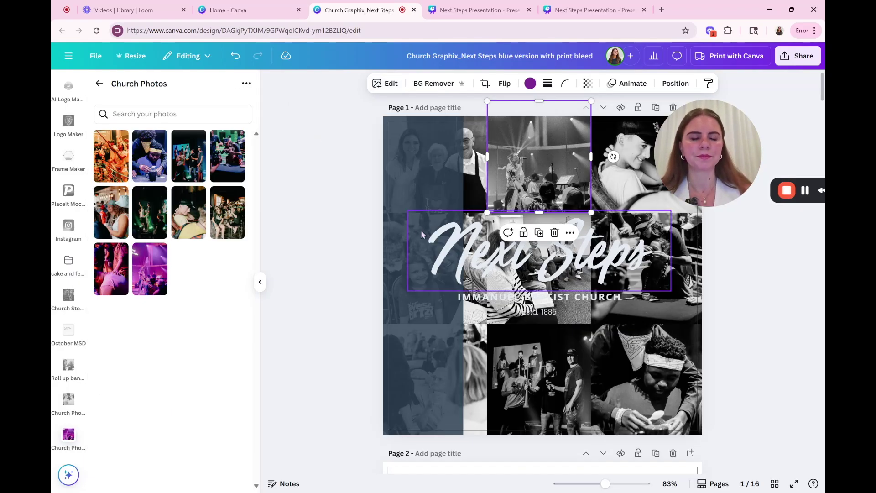
click(318, 155)
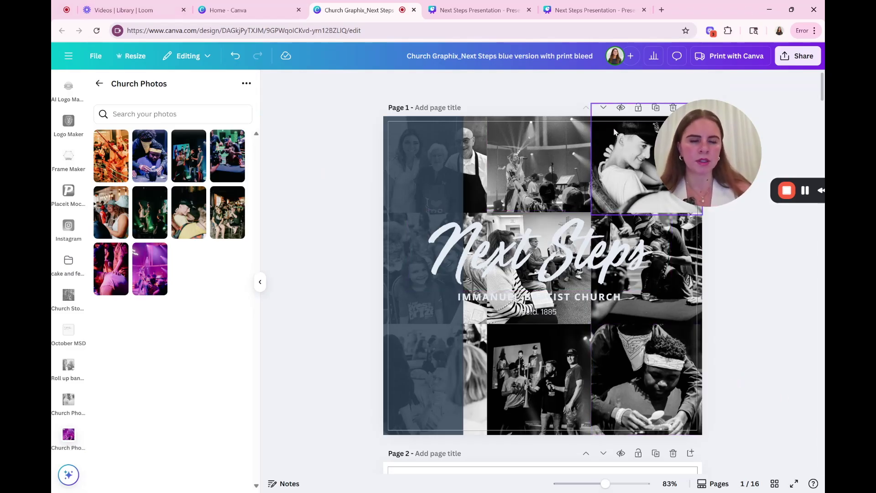
double_click(542, 167)
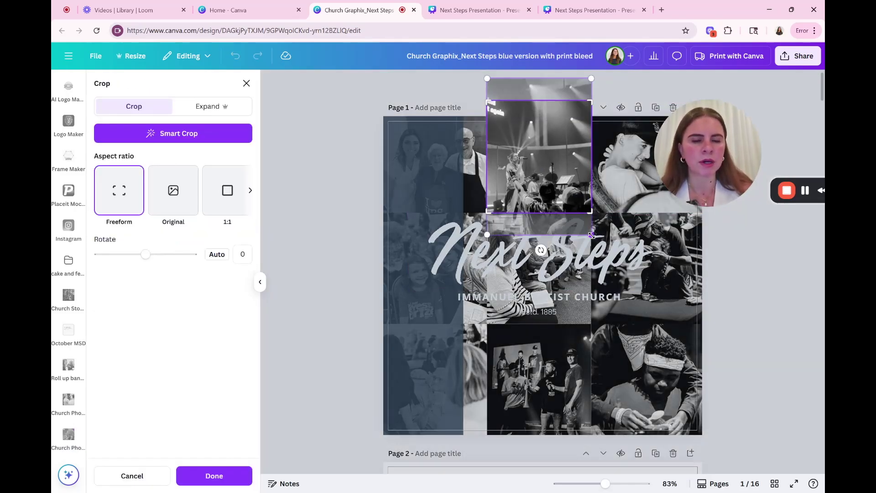
drag(591, 235, 649, 322)
drag(541, 178, 528, 112)
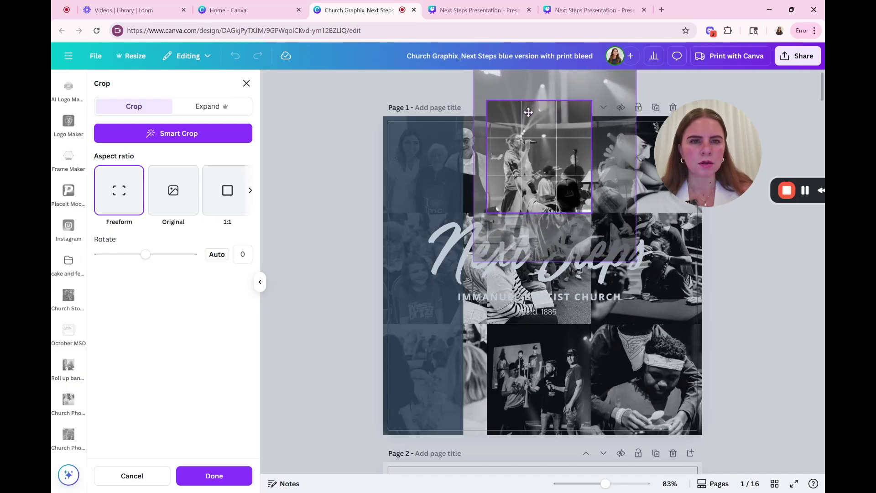
drag(473, 261, 470, 274)
drag(547, 178, 552, 168)
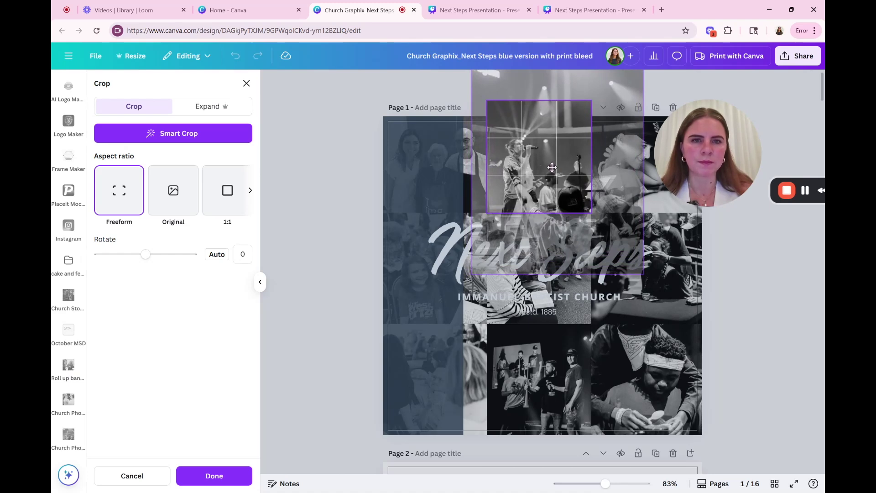
click(344, 171)
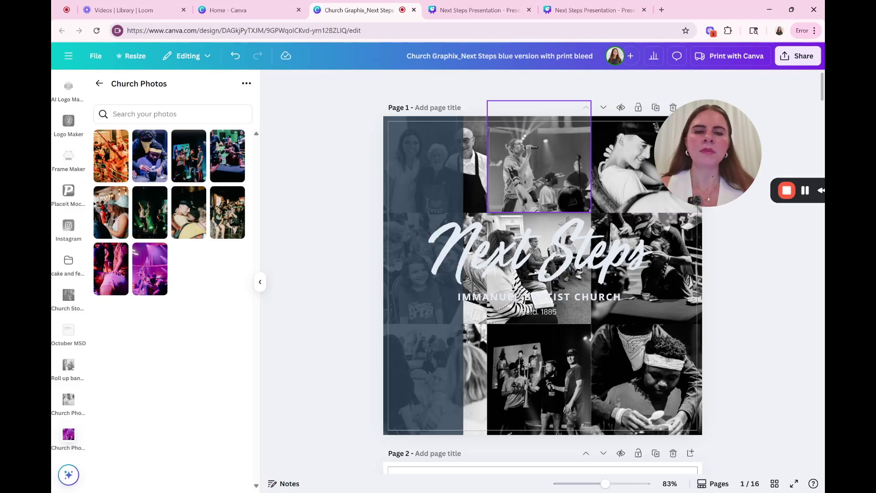
Step: Stretch the dark blue overlay across the whole cover, trying then undoing a transparency change
click(434, 159)
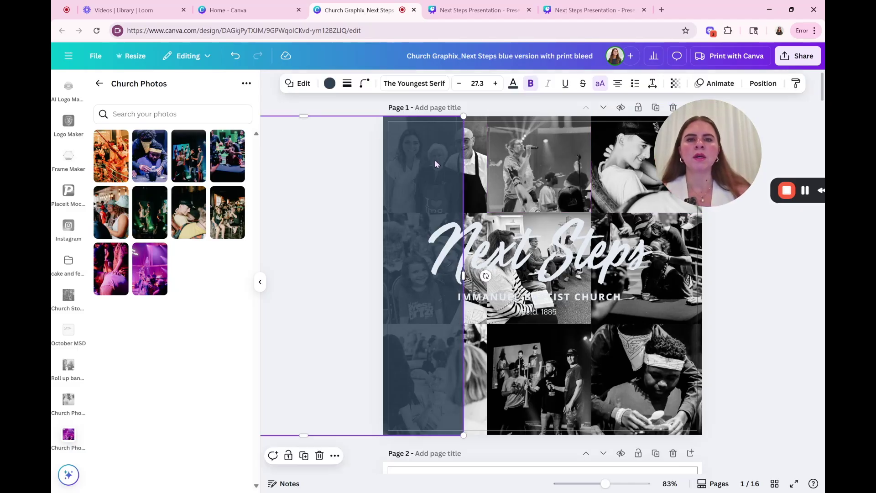
drag(431, 171, 668, 172)
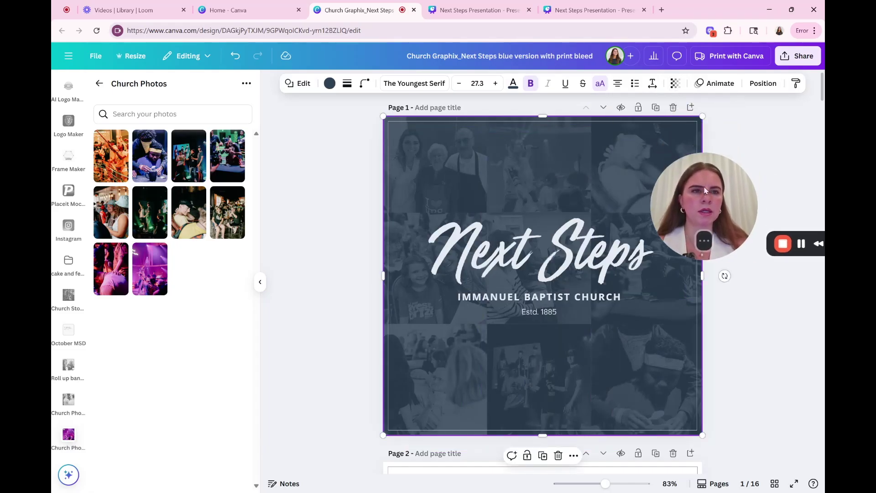
click(675, 84)
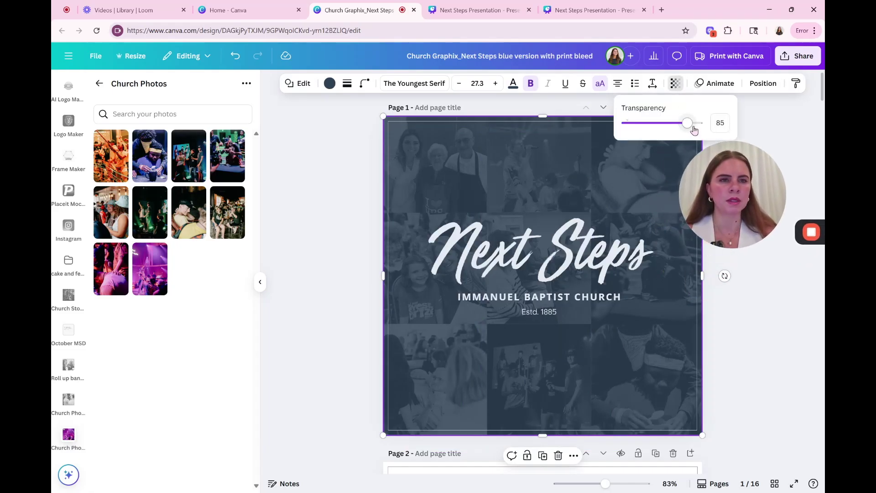
drag(689, 125, 713, 125)
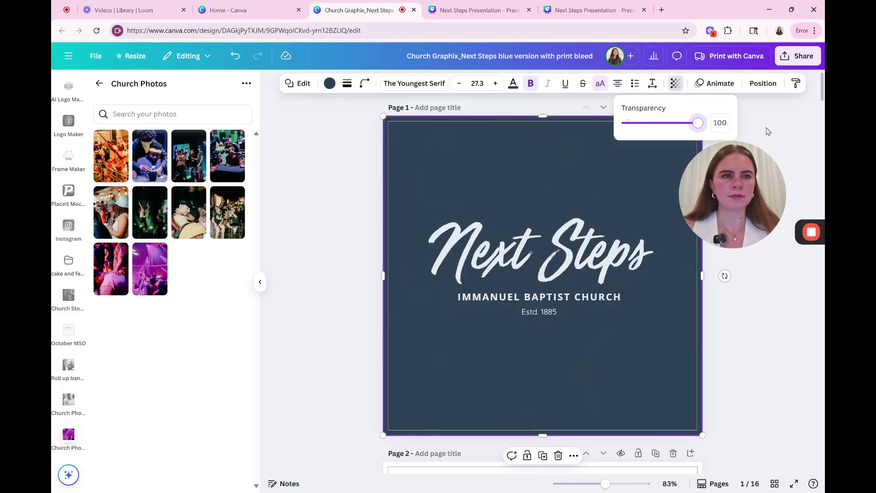
key(ctrl+z)
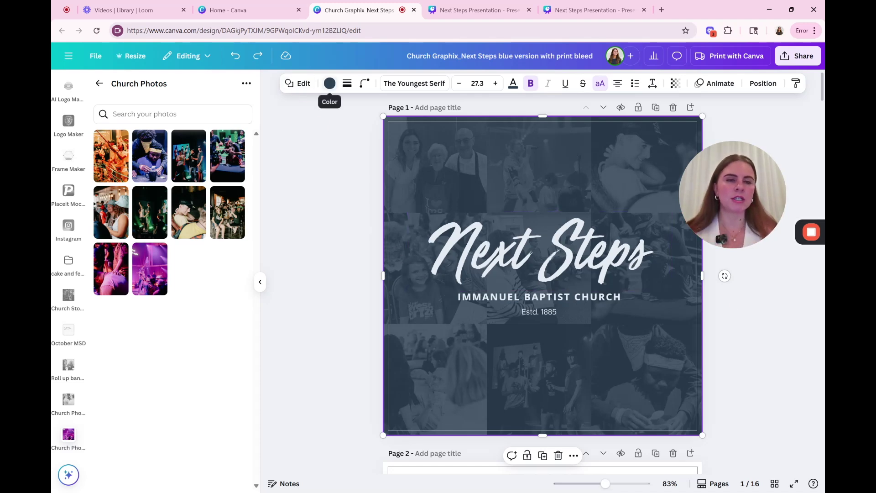
Step: Scroll down to the Pastor's Letter page and undo the last two edits
scroll(424, 150, down, 5)
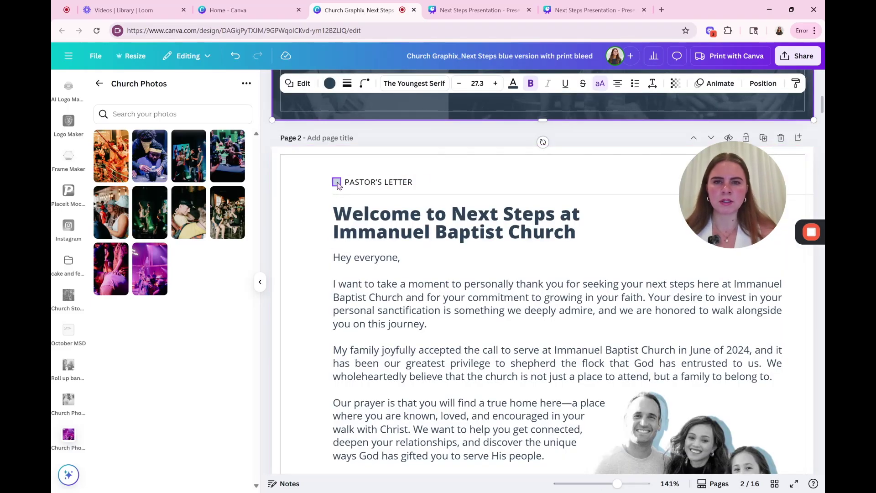
scroll(337, 189, down, 3)
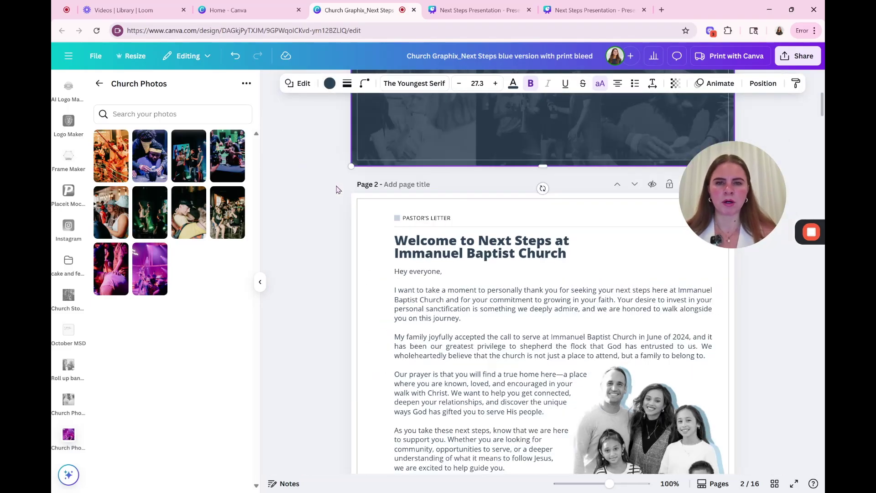
scroll(444, 249, down, 15)
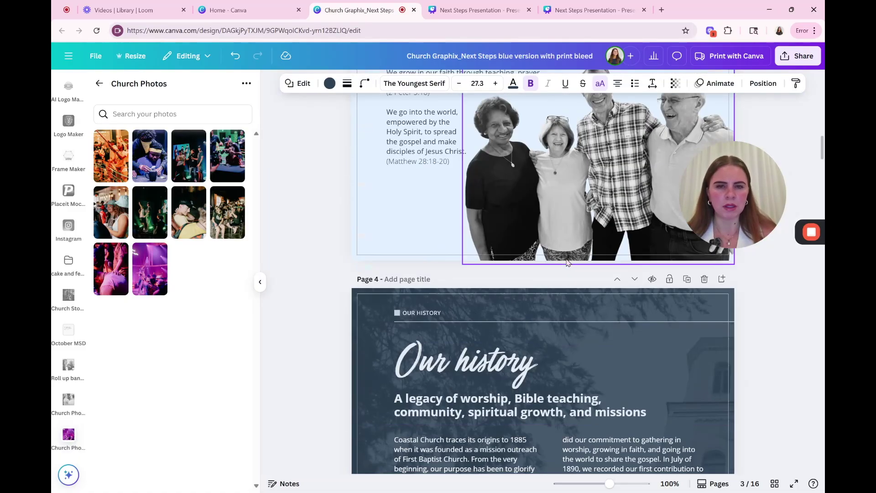
scroll(567, 263, down, 5)
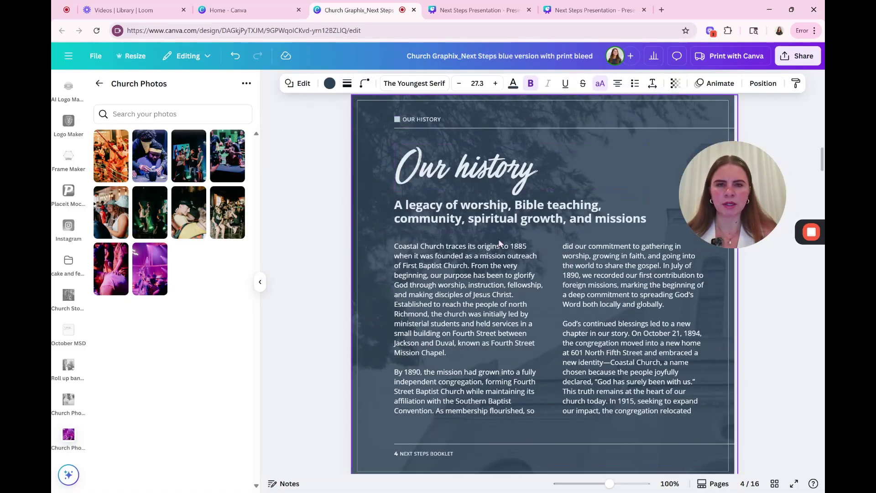
scroll(498, 248, down, 4)
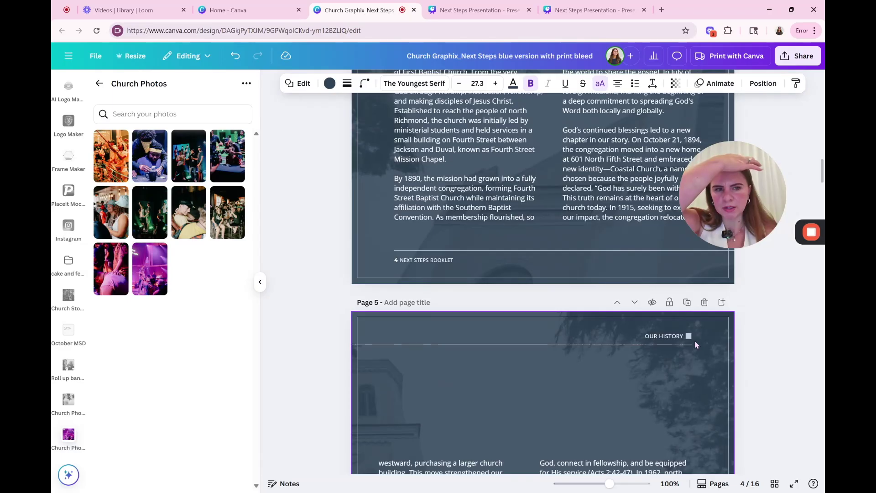
key(ctrl+z)
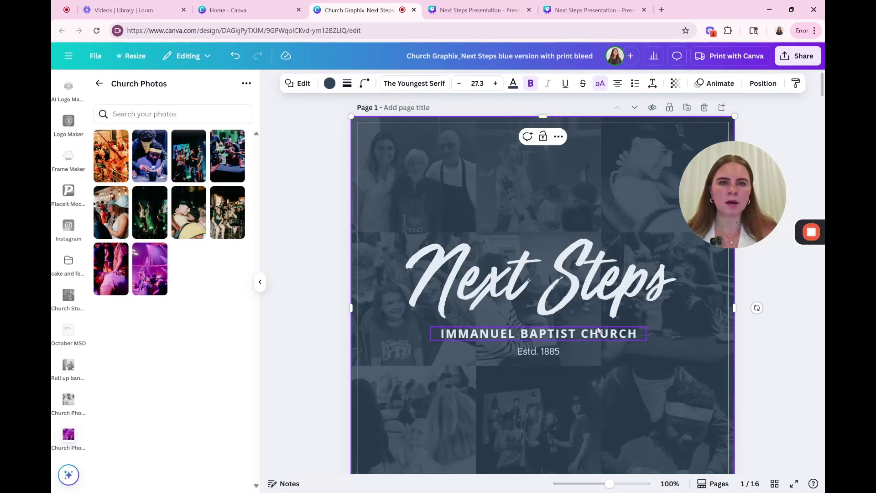
key(ctrl+z)
key(ctrl+z)
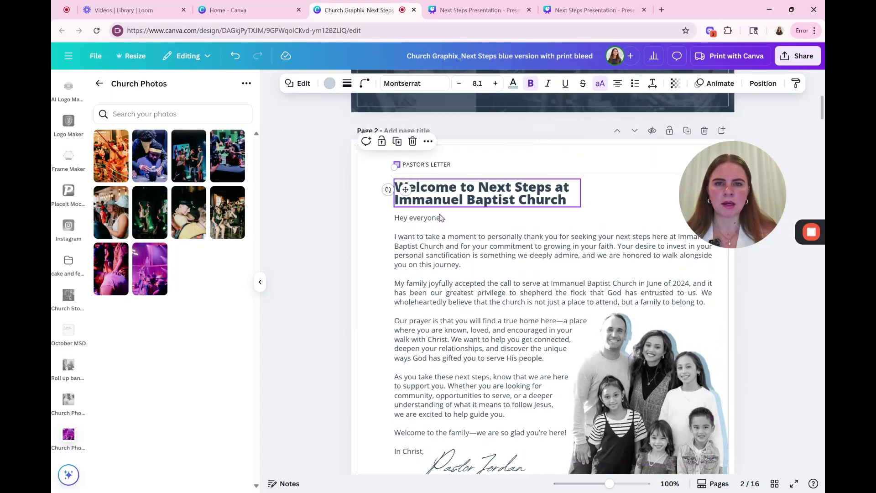
Step: Open the colour options for the small square beside PASTOR'S LETTER
click(330, 83)
scroll(186, 331, down, 1)
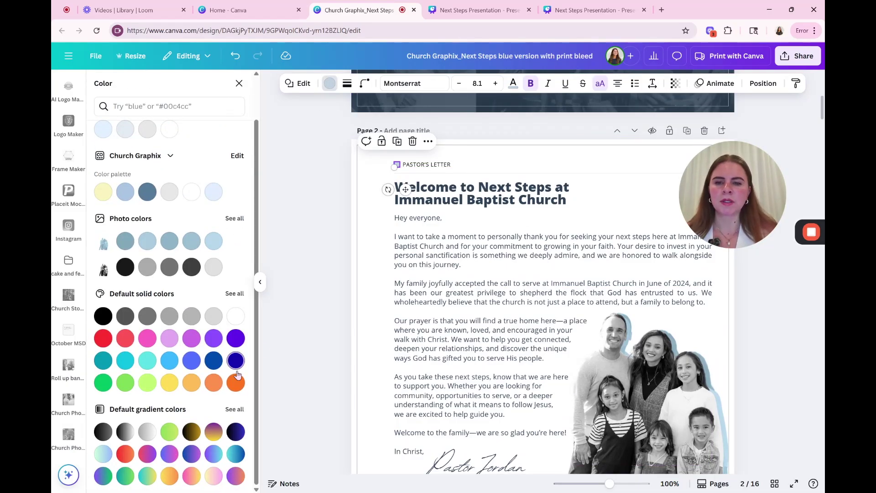
scroll(217, 208, up, 1)
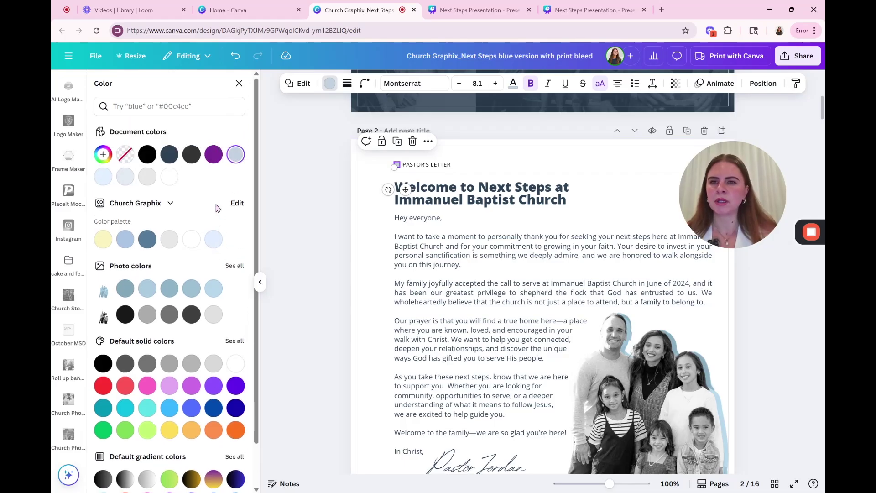
Step: Replace the pale blue #C3D2E0 accent colour with orange #F39D1C on every page
click(102, 155)
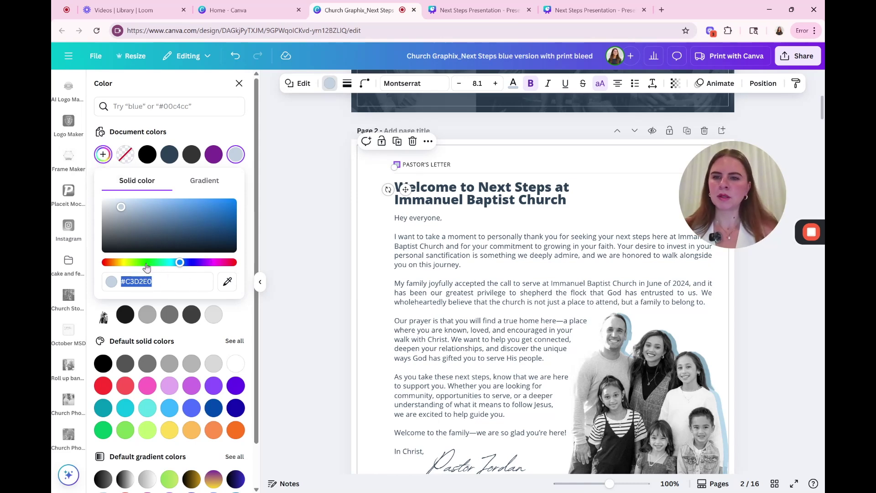
drag(179, 267, 117, 271)
drag(210, 218, 219, 203)
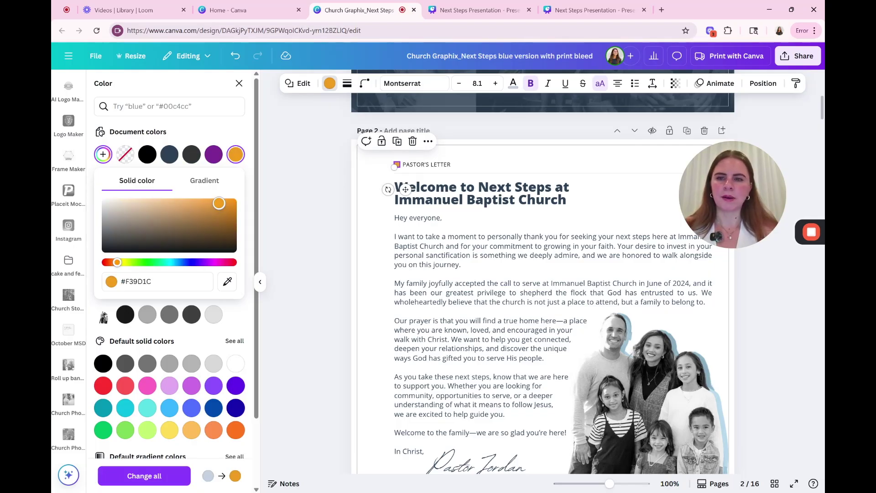
drag(219, 203, 219, 203)
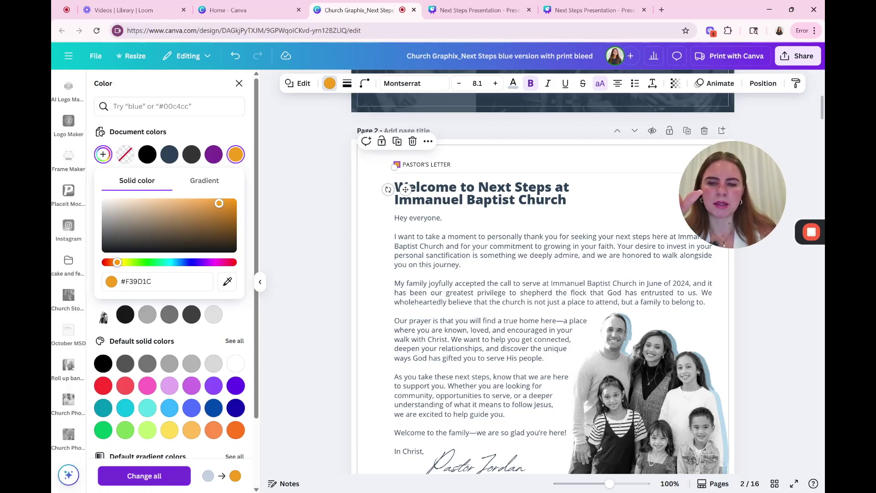
click(144, 476)
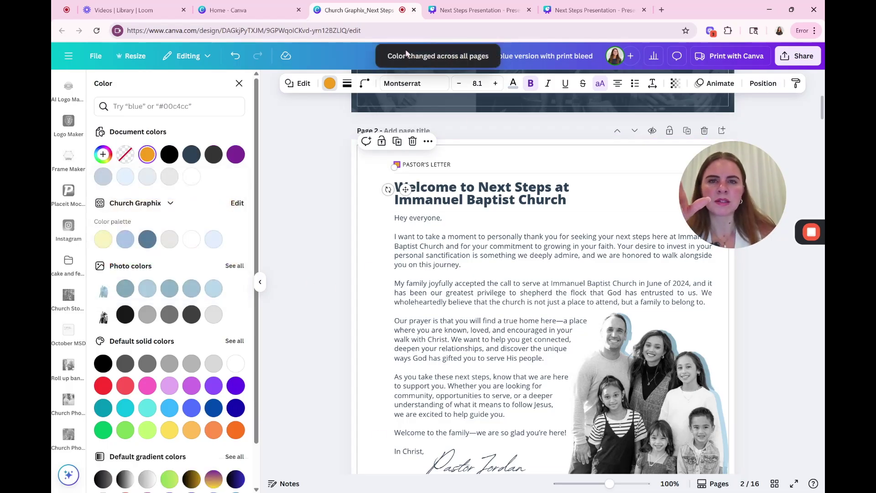
Step: Scroll through pages 3–6 to review the orange accents, then back up to page 1
scroll(412, 201, down, 10)
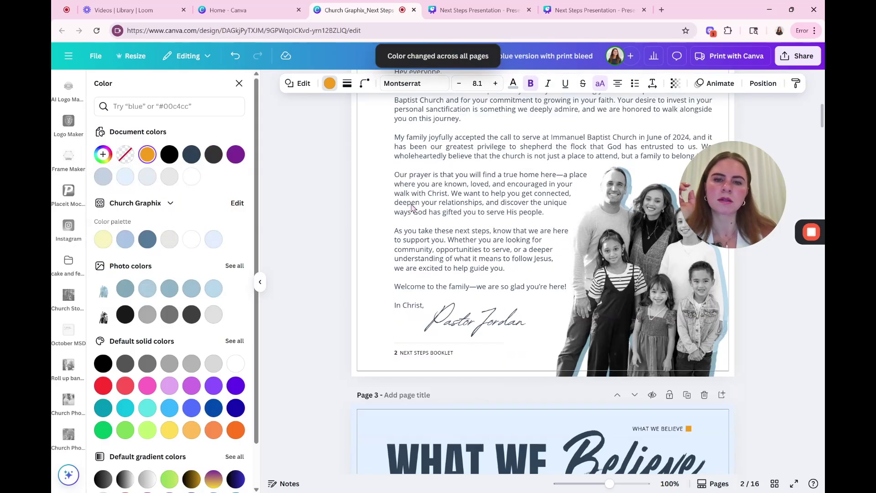
scroll(540, 205, up, 1)
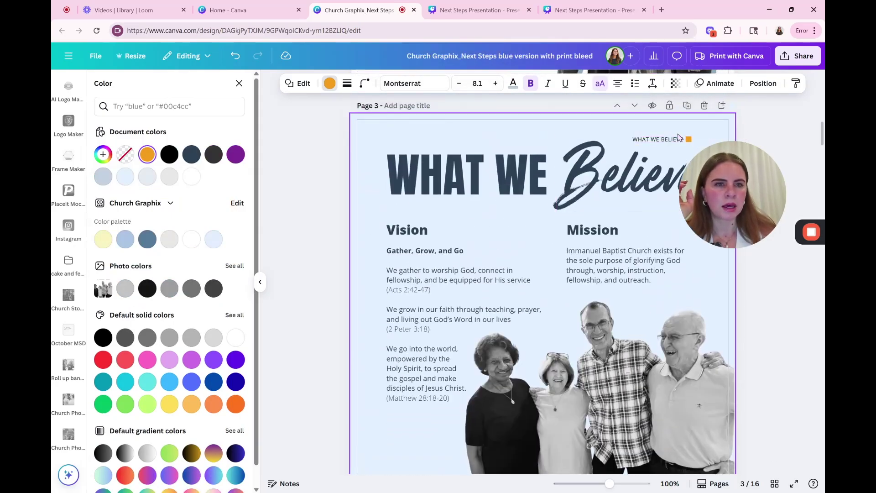
scroll(534, 206, down, 10)
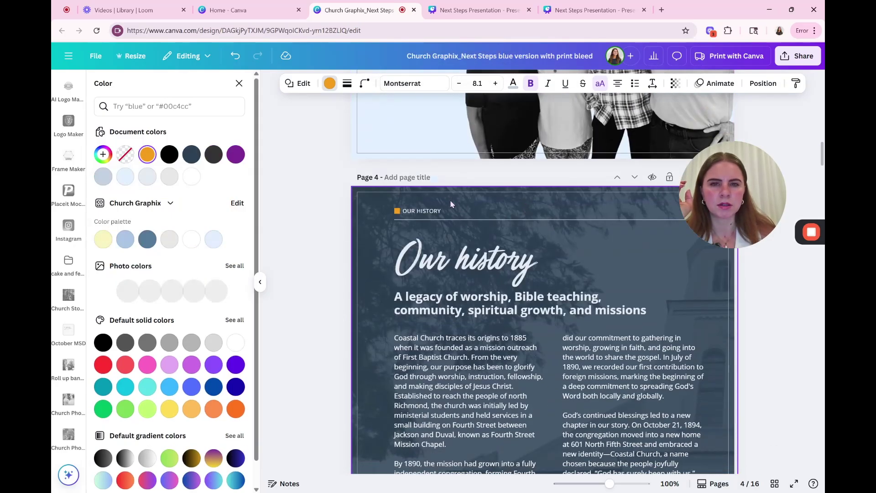
scroll(431, 225, down, 10)
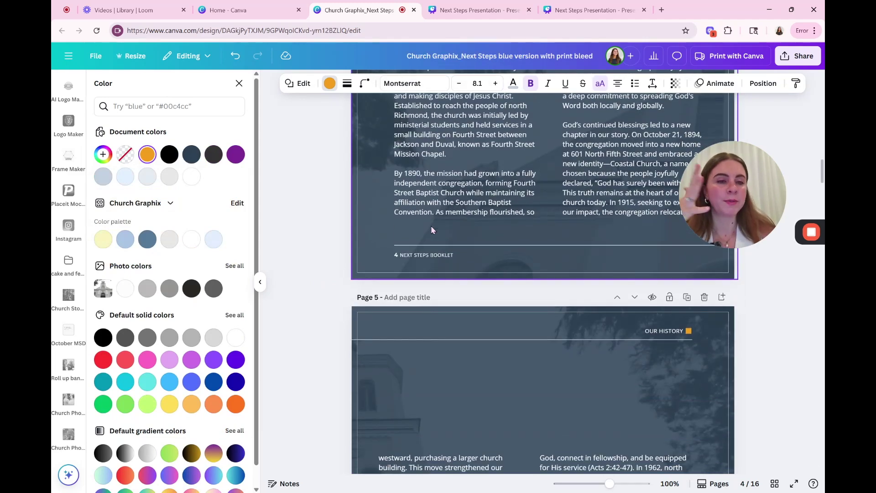
scroll(428, 234, down, 5)
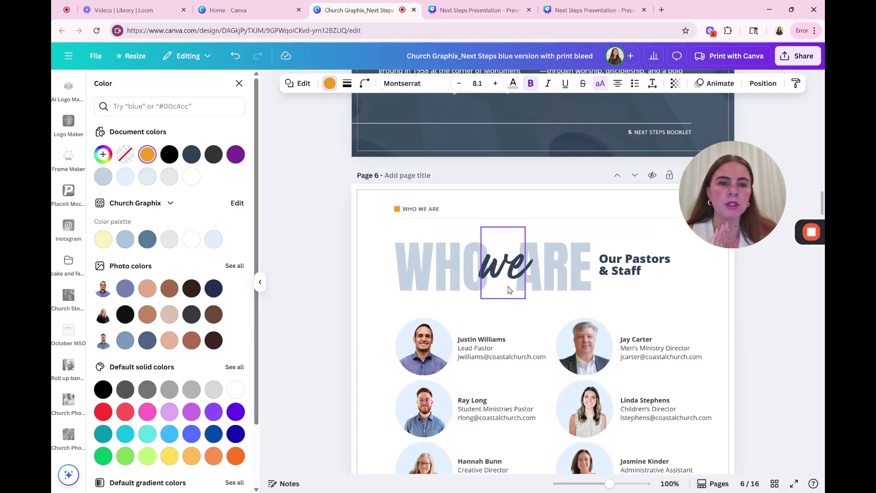
scroll(595, 269, up, 6)
scroll(595, 270, up, 10)
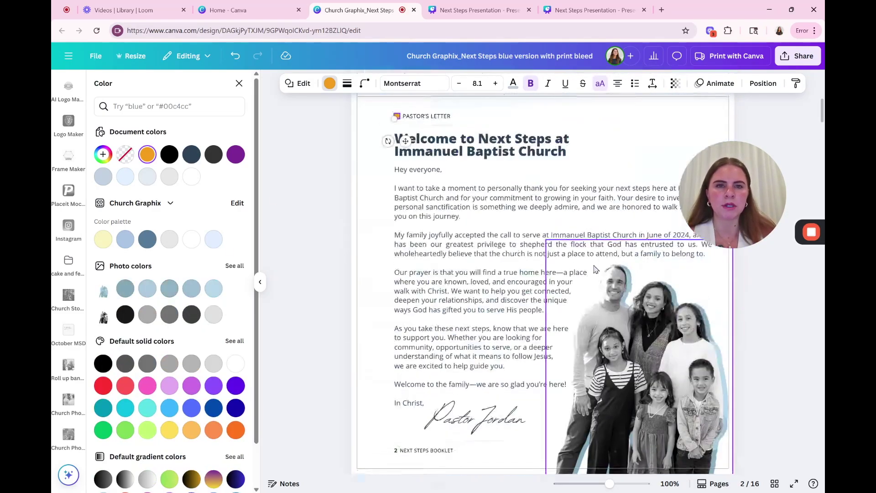
scroll(594, 269, up, 2)
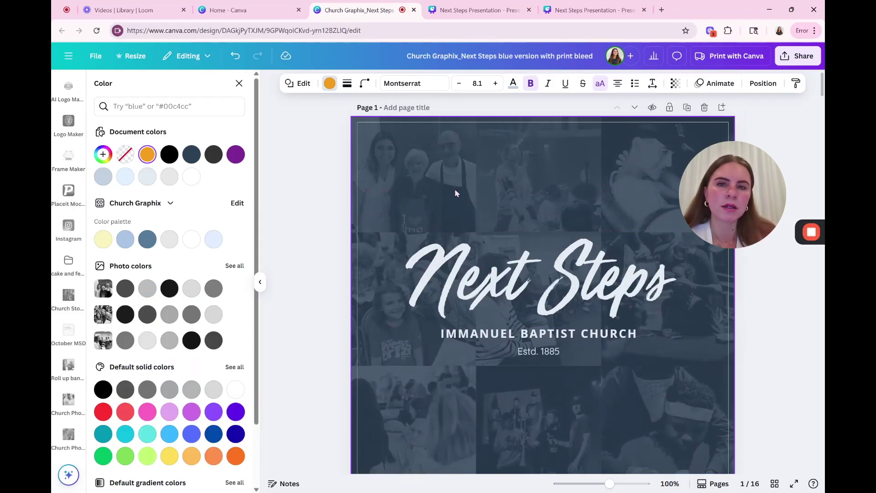
click(471, 177)
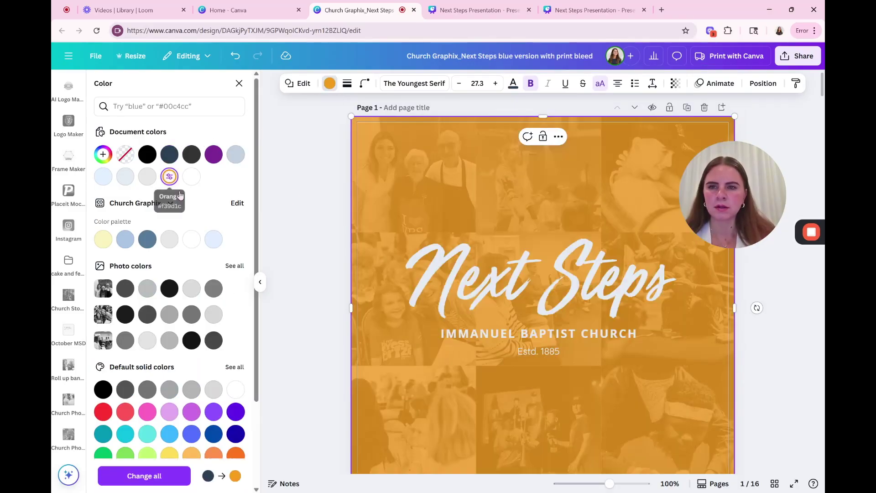
click(169, 177)
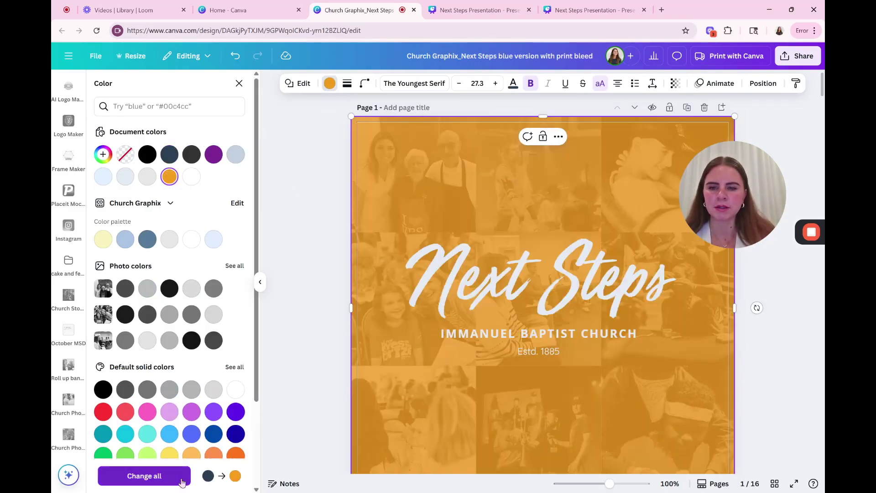
click(143, 475)
scroll(402, 374, down, 10)
scroll(405, 296, down, 10)
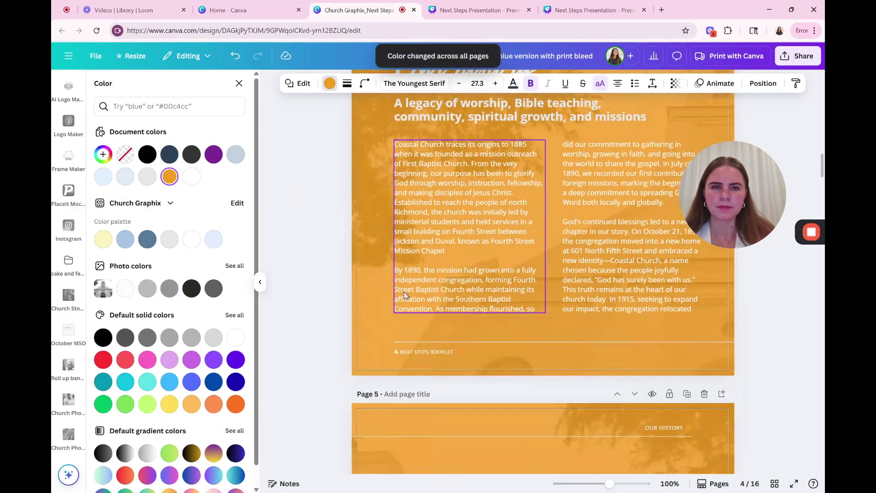
scroll(404, 295, up, 2)
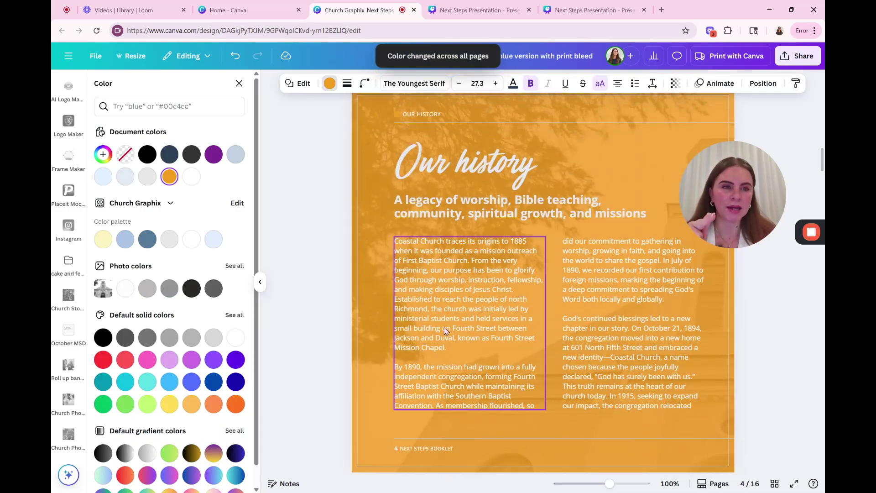
scroll(453, 315, down, 4)
scroll(453, 316, up, 3)
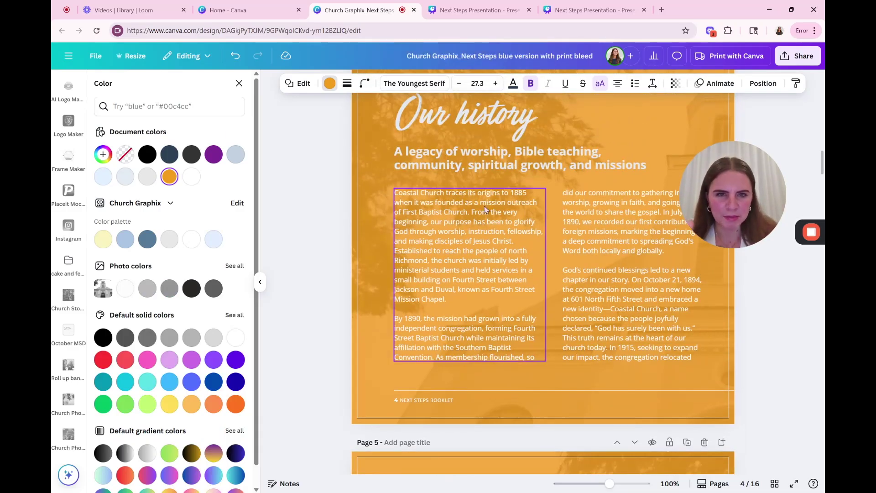
scroll(484, 211, up, 1)
scroll(484, 211, up, 2)
scroll(434, 216, down, 1)
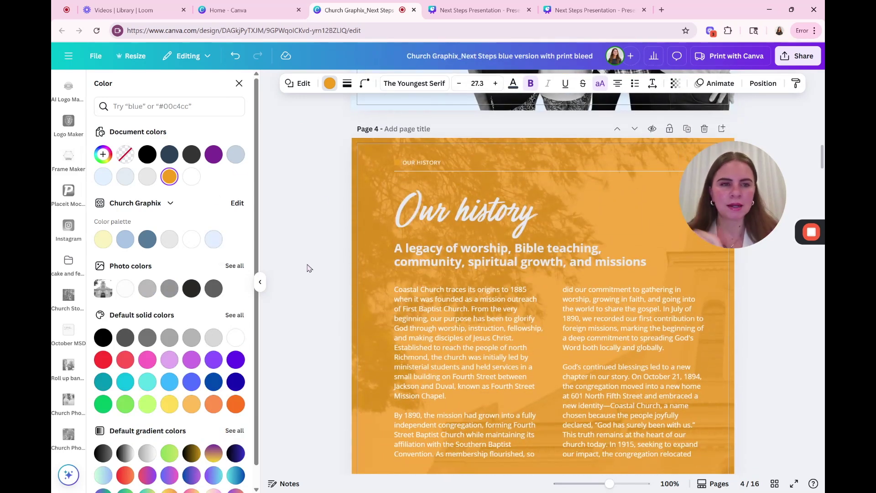
key(ctrl+z)
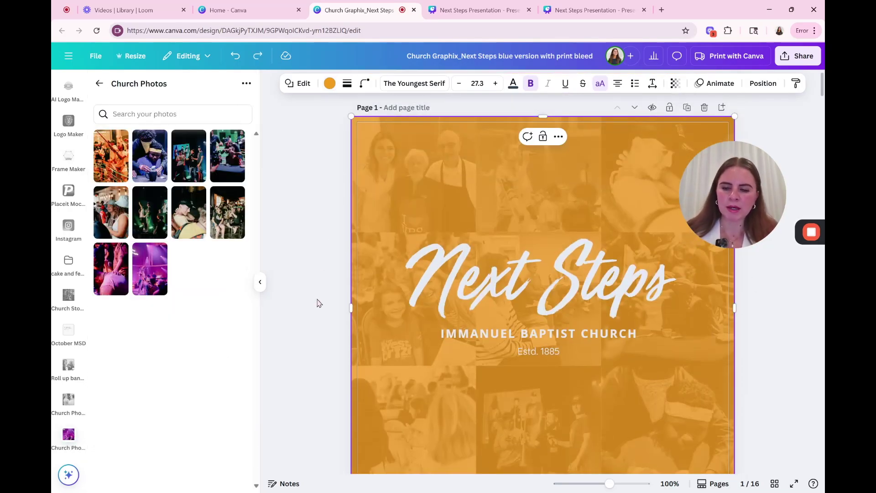
key(ctrl+z)
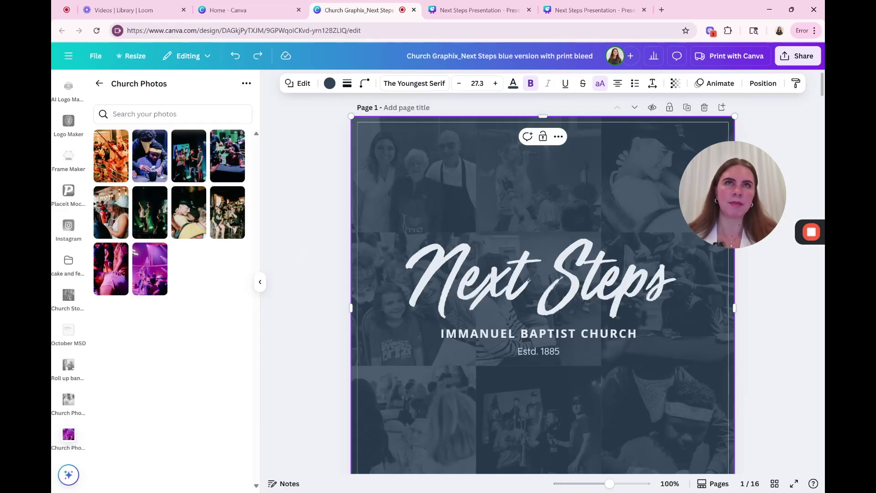
click(336, 258)
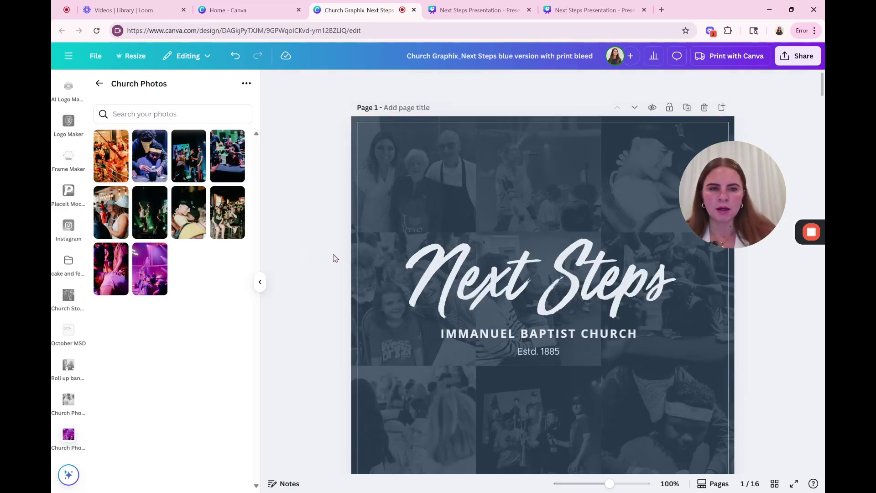
Step: Set the IMMANUEL BAPTIST CHURCH text to Montserrat and apply the font across the design
scroll(335, 259, down, 1)
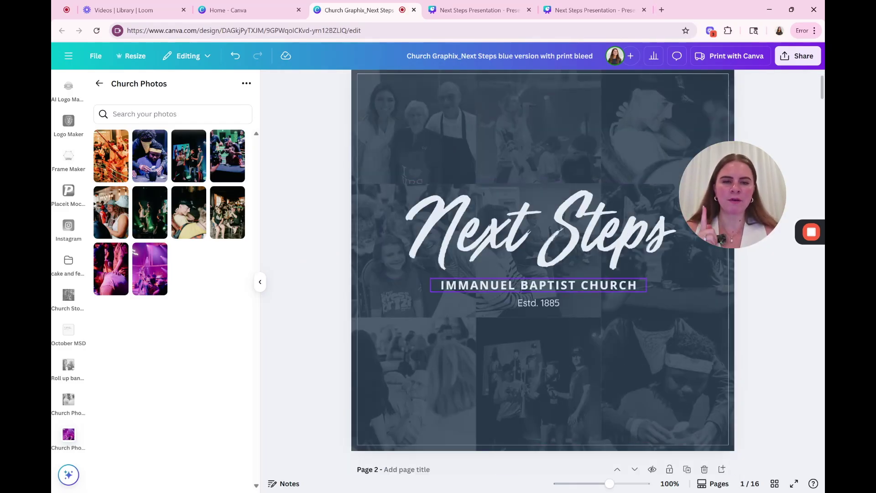
click(538, 285)
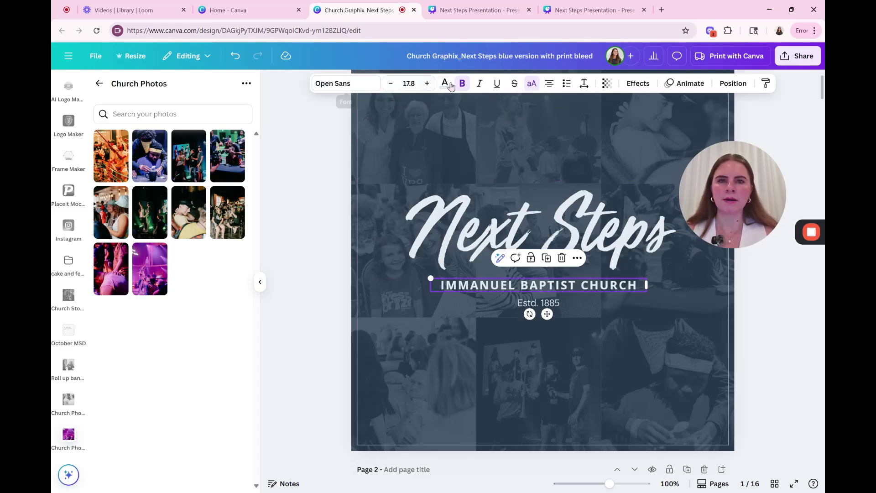
click(366, 85)
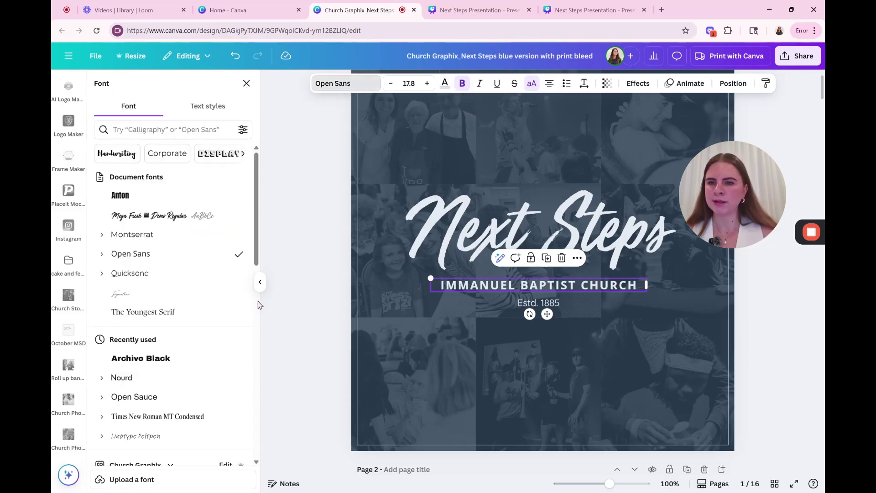
click(126, 239)
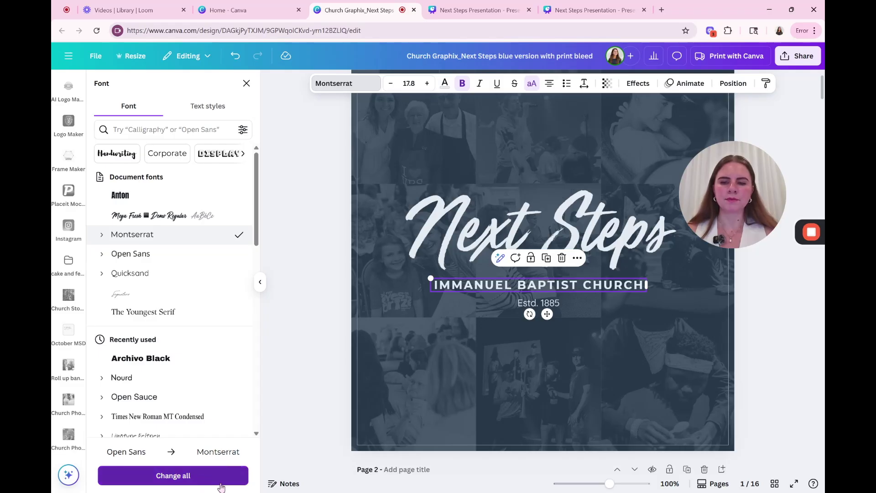
click(201, 480)
Step: Check the fonts of the page 2 heading, the Vision and Mission headings, and WHAT WE
scroll(473, 300, down, 5)
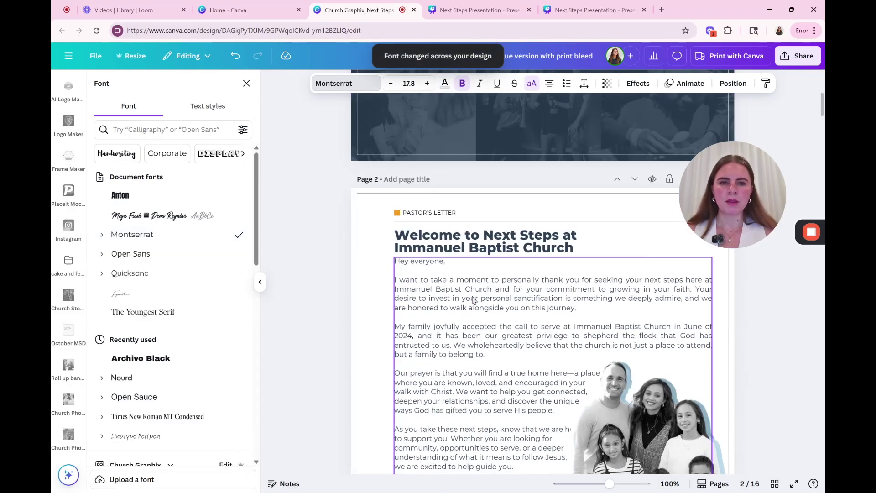
click(483, 252)
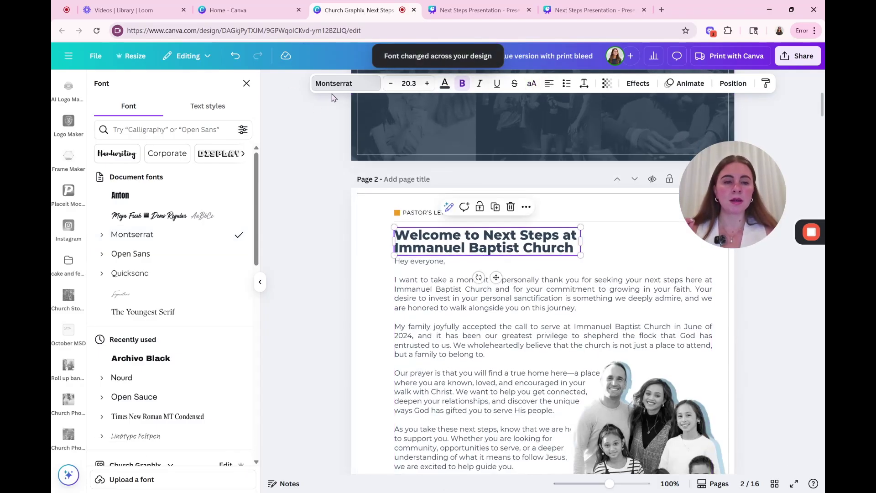
scroll(449, 229, down, 10)
click(411, 278)
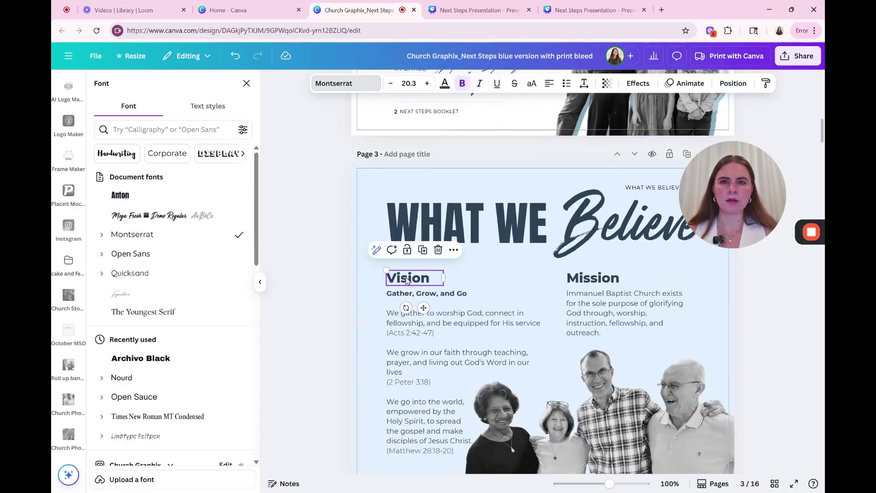
click(574, 282)
scroll(522, 262, down, 2)
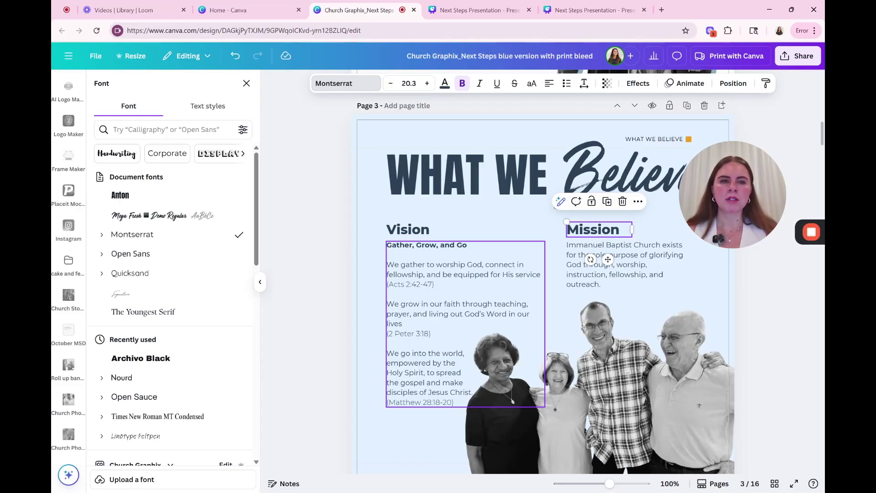
click(461, 188)
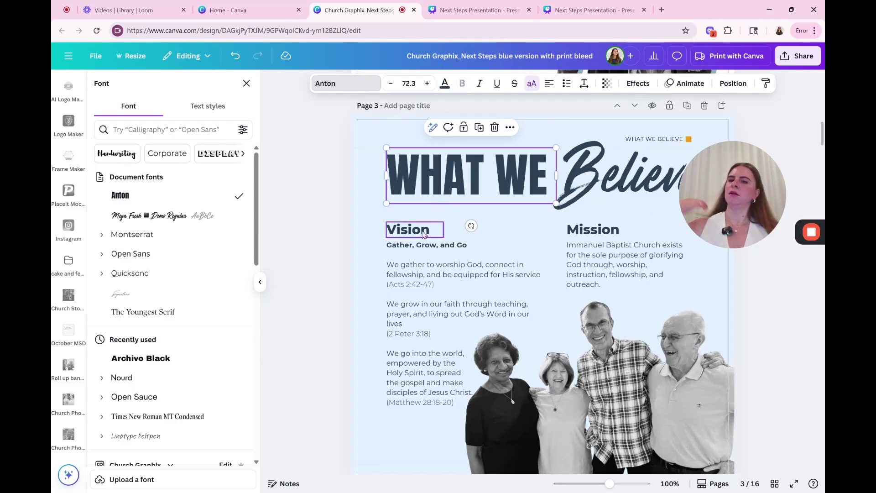
Step: Try a pale yellow palette background on page 3, then close the colour choices
scroll(501, 322, up, 8)
scroll(501, 322, down, 6)
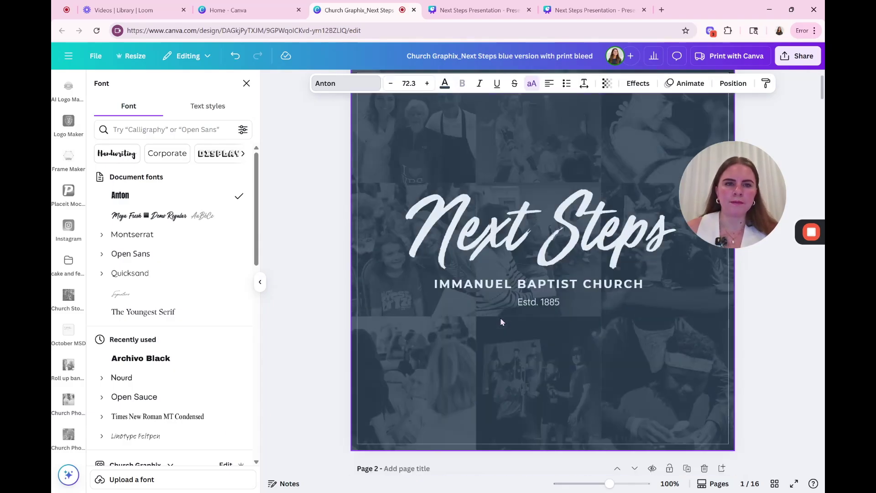
click(396, 228)
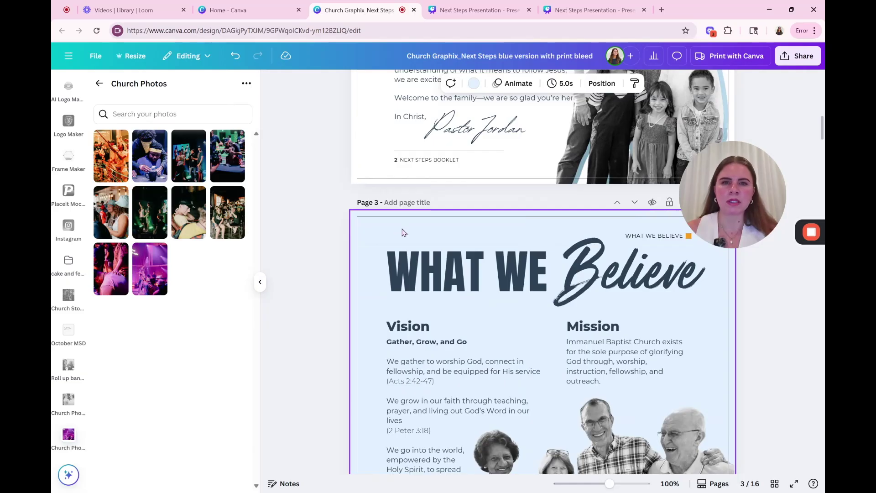
click(473, 83)
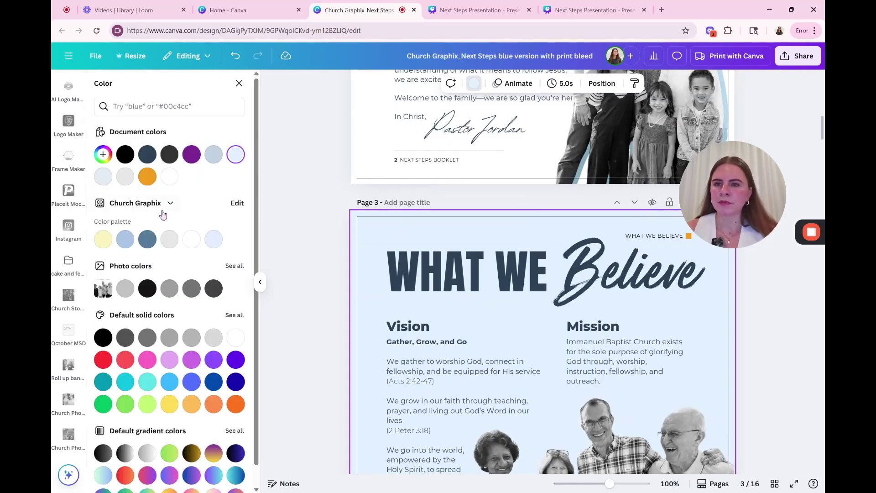
click(103, 239)
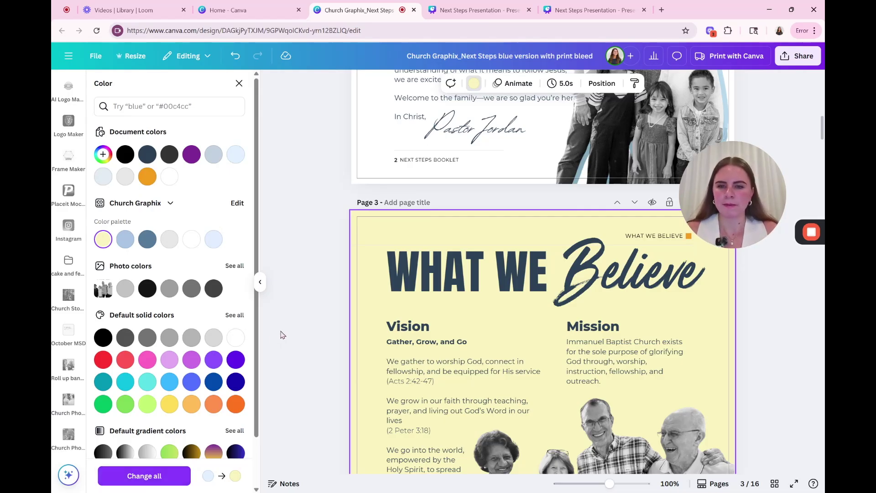
click(332, 348)
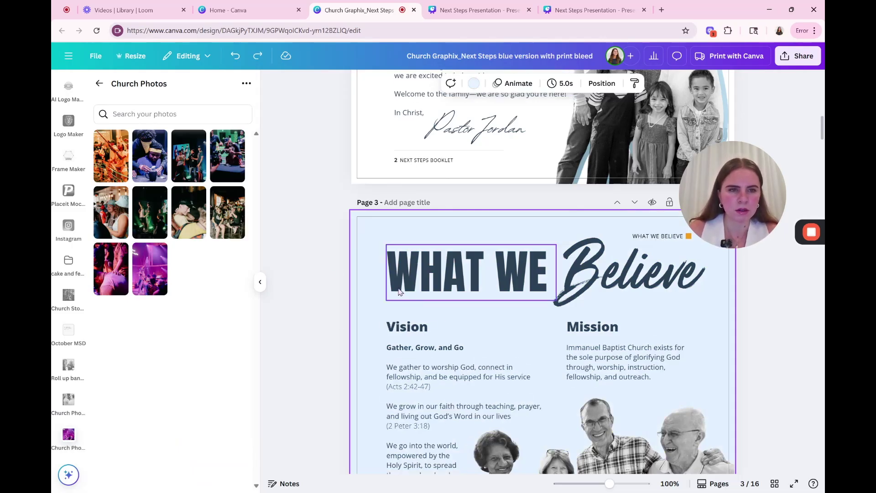
scroll(672, 283, up, 5)
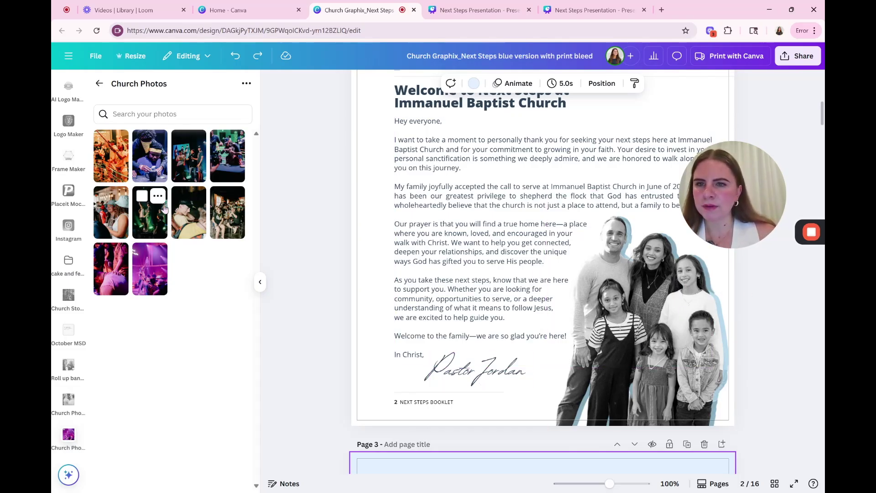
Step: Drop a Church Photos image onto page 2's picture, crop it, then swap in the green-lit stage photo
drag(151, 167, 667, 316)
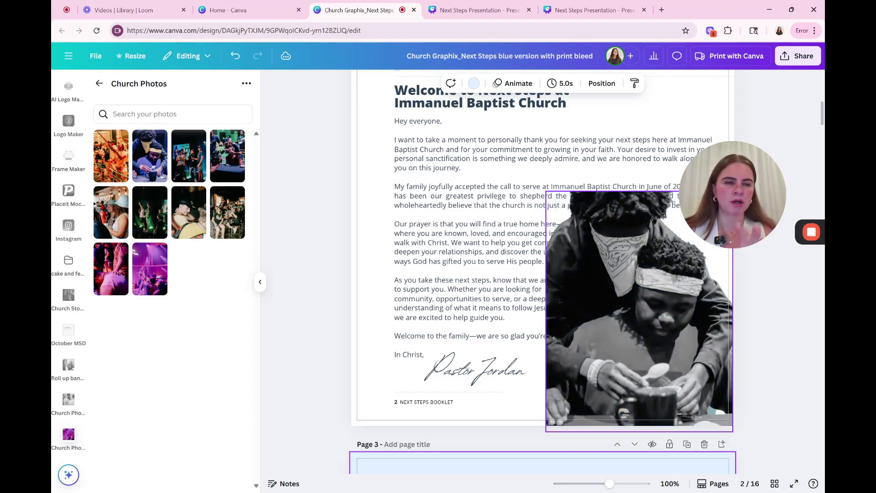
double_click(625, 277)
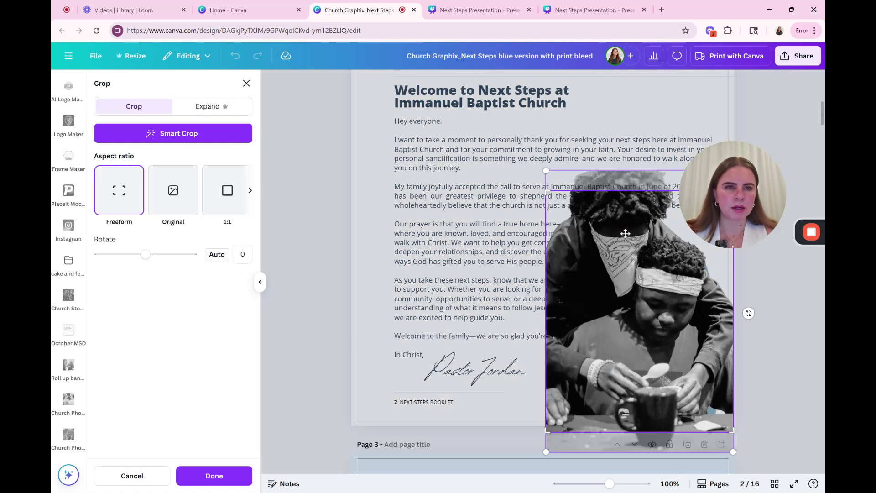
drag(620, 235, 624, 305)
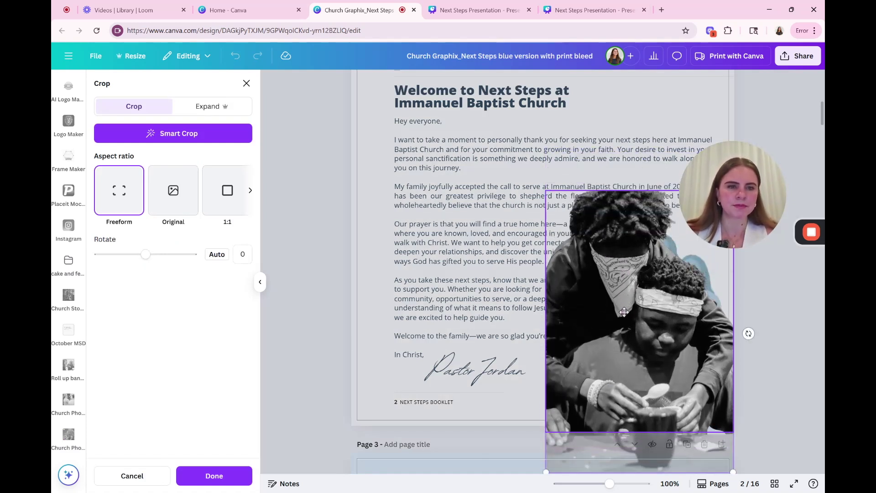
click(783, 319)
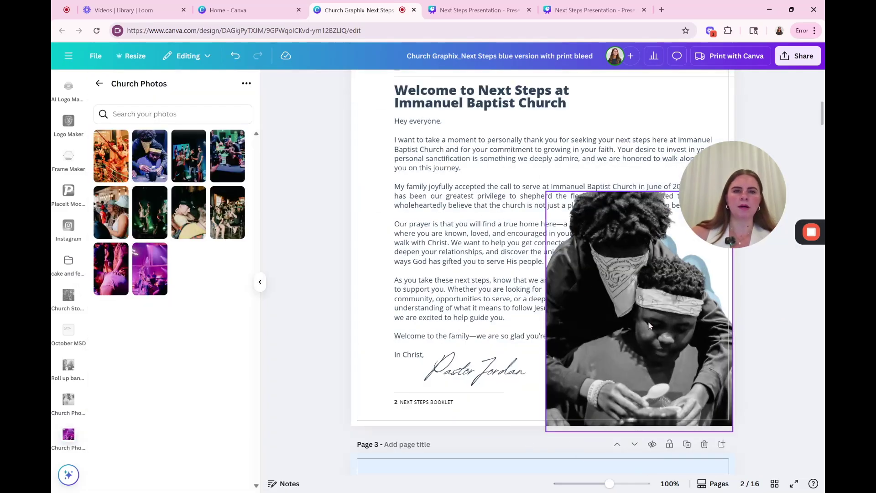
key(Escape)
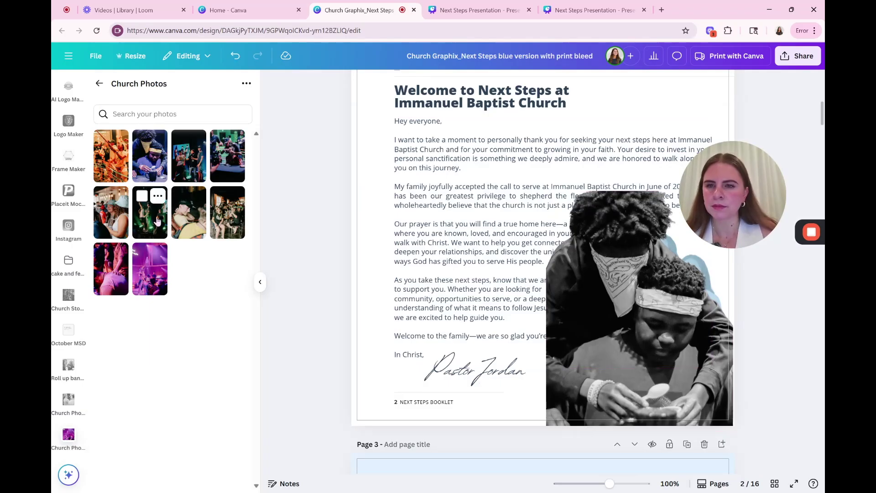
drag(150, 212, 645, 255)
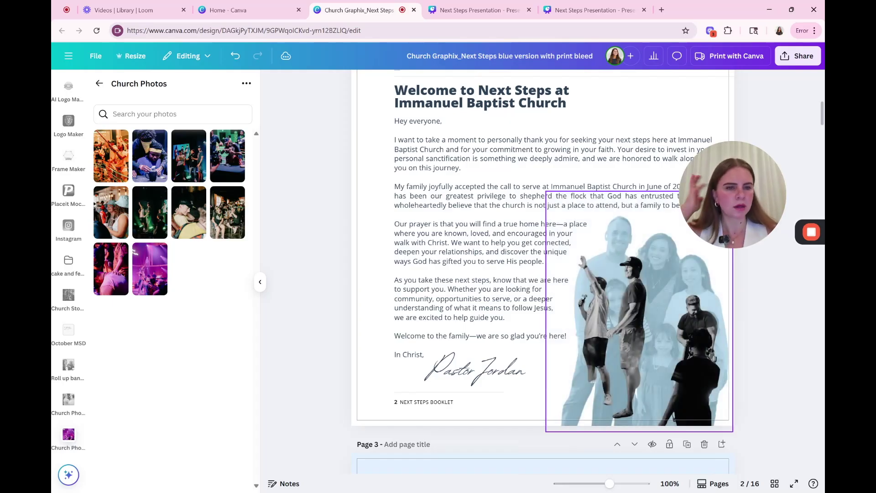
Step: Trim, enlarge and reposition the page 2 photo of the two men
click(673, 389)
drag(650, 426, 659, 346)
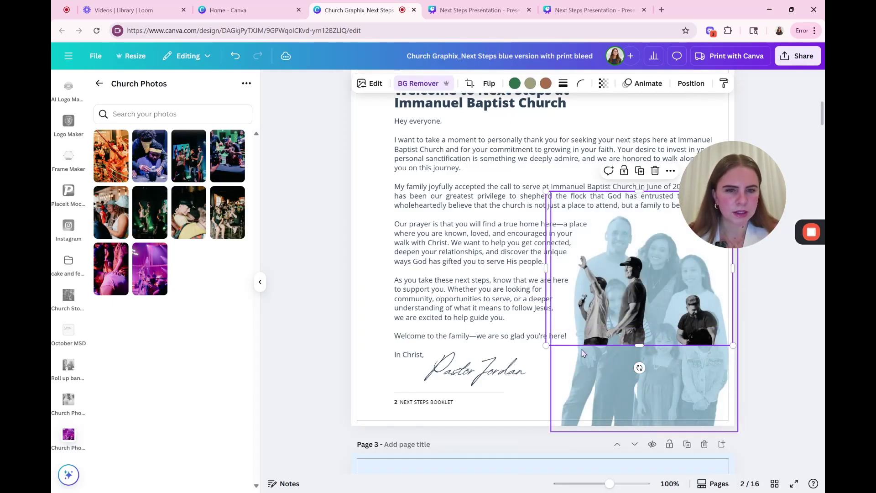
drag(547, 344, 447, 422)
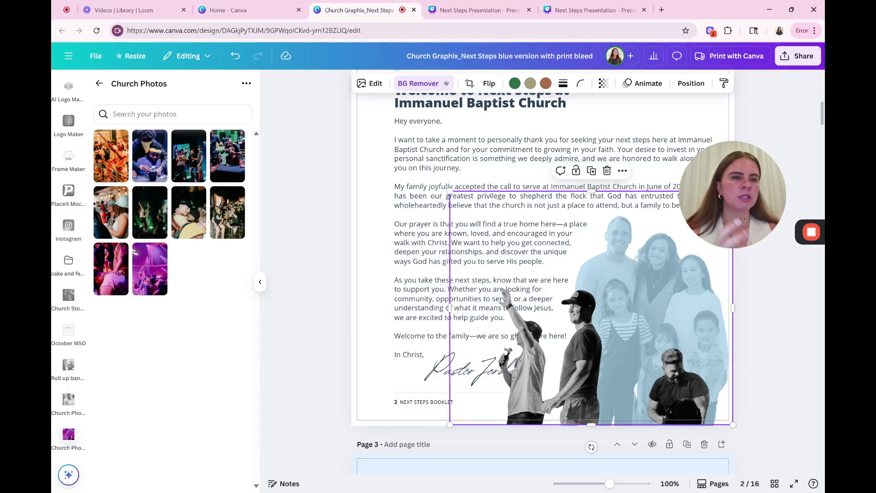
drag(553, 306, 688, 321)
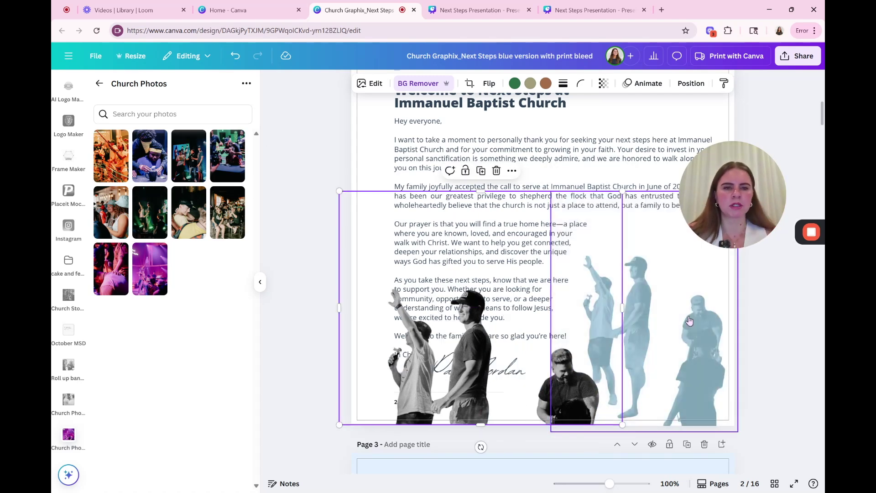
drag(619, 265, 442, 397)
drag(466, 368, 496, 328)
Step: Enlarge and shift the blue family image, then shrink and move the photo cutout
click(721, 397)
drag(551, 432, 512, 480)
drag(698, 303, 578, 320)
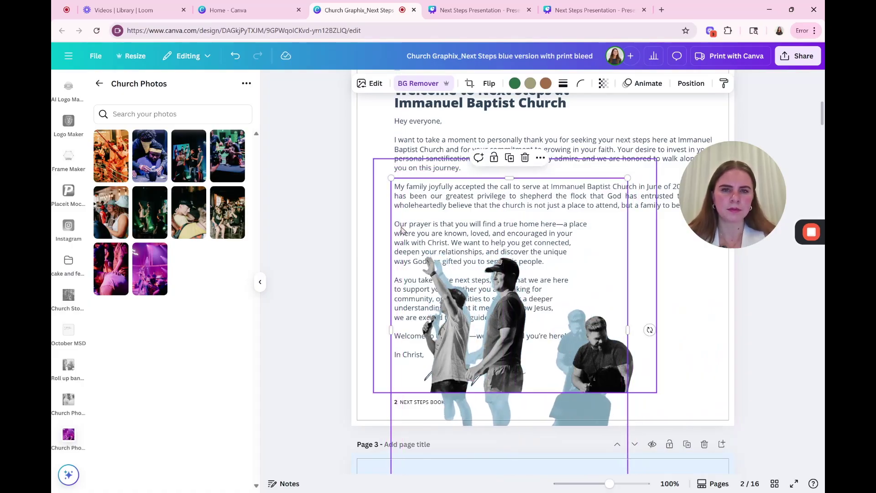
drag(391, 178, 378, 161)
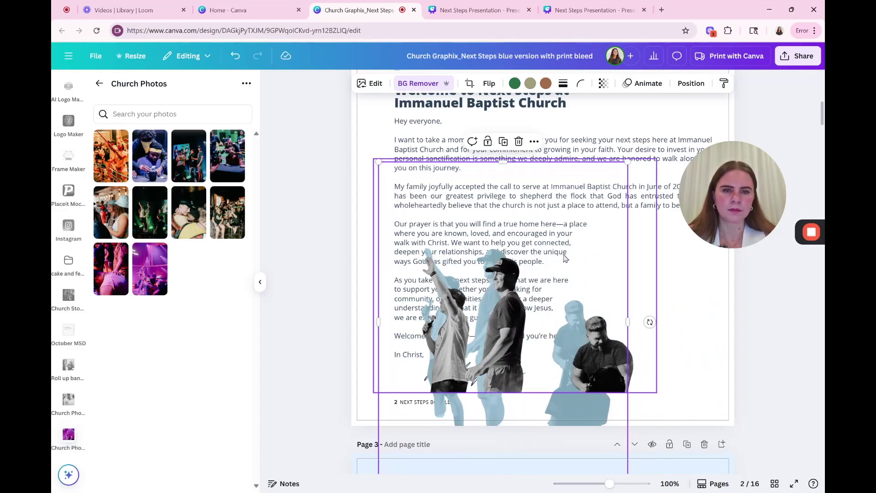
drag(587, 230, 606, 235)
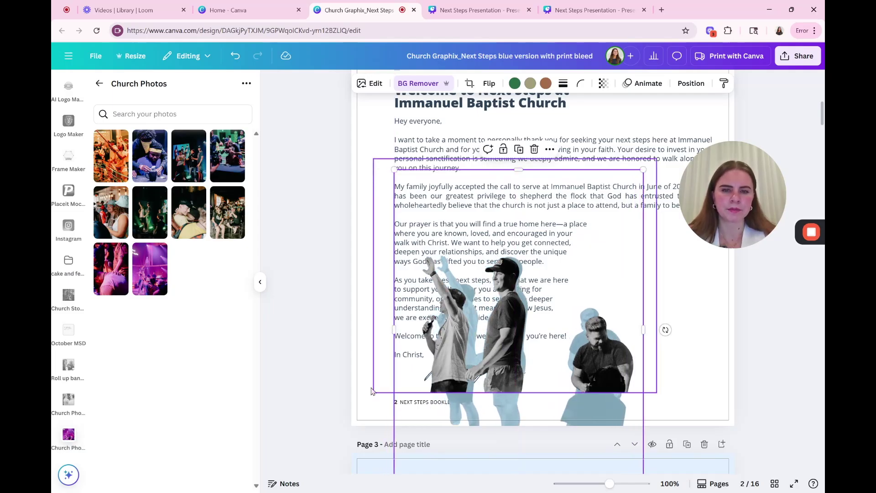
drag(373, 392, 385, 382)
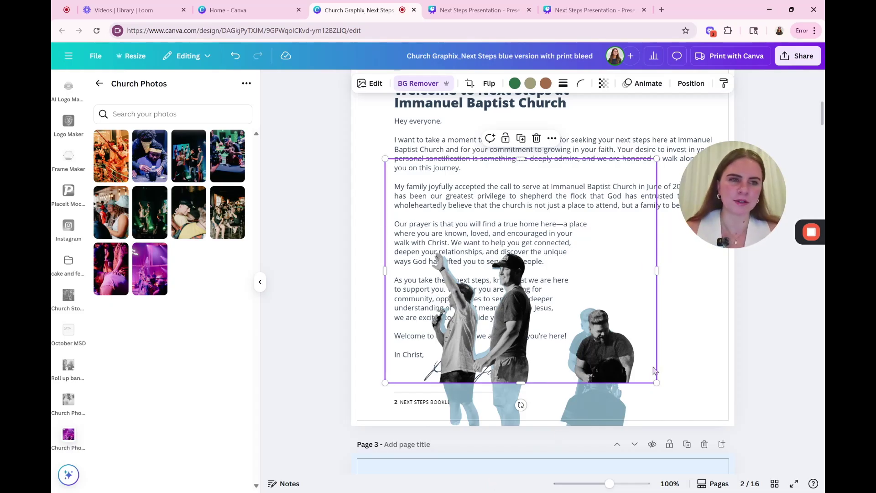
mouse_move(657, 382)
mouse_down()
mouse_move(647, 374)
mouse_move(659, 385)
mouse_up()
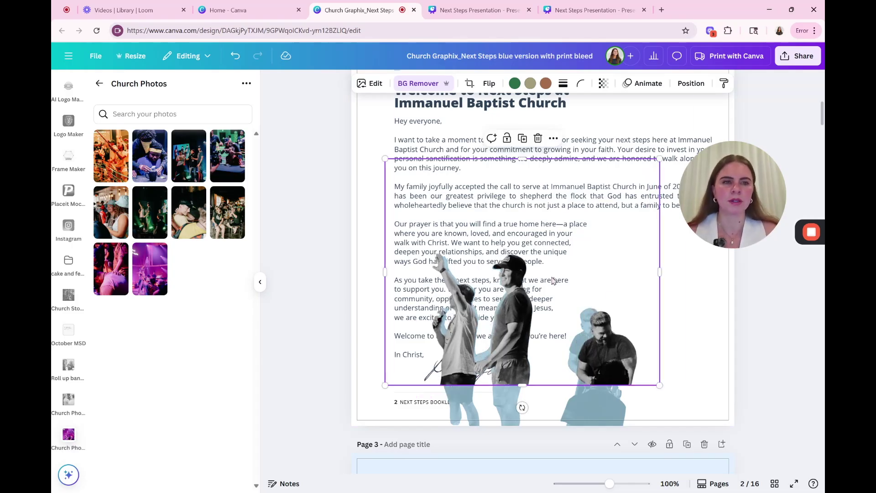
drag(552, 280, 671, 320)
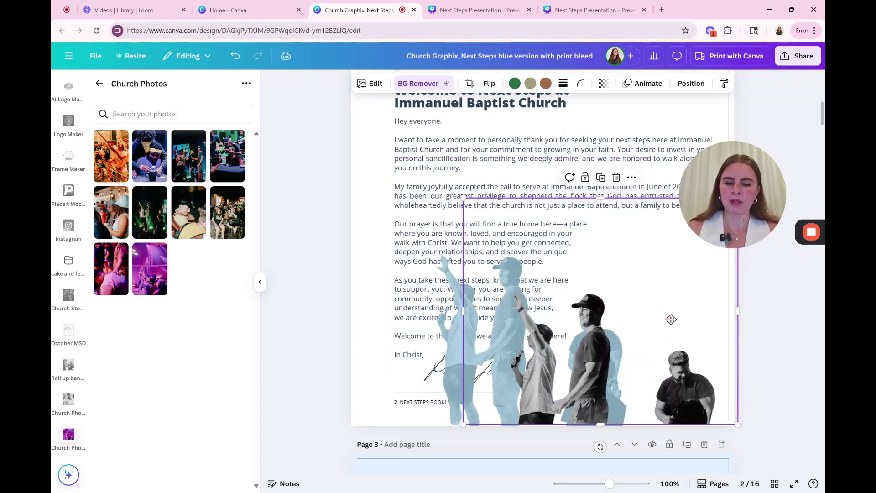
Step: Undo five times to restore page 2's original black-and-white family cutout
key(ctrl+z)
key(ctrl+z)
key(ctrl+z)
key(ctrl+z)
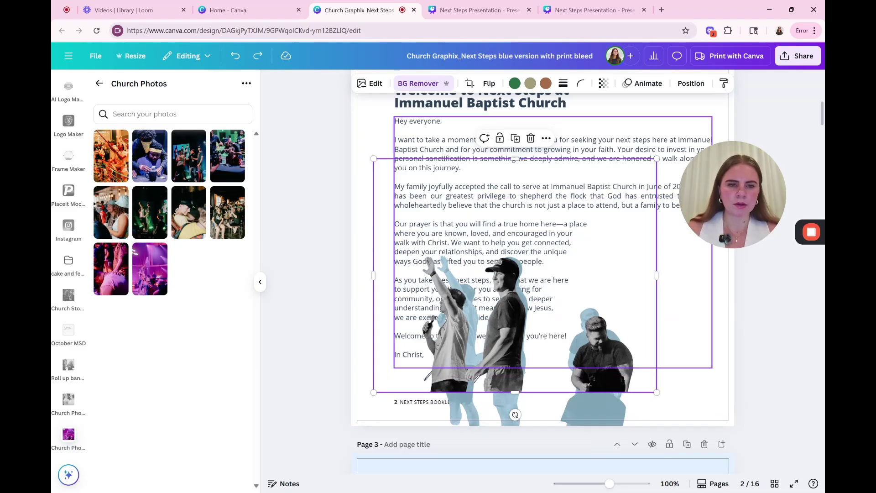
key(ctrl+z)
key(ctrl+z)
key(ctrl+z)
key(ctrl+z)
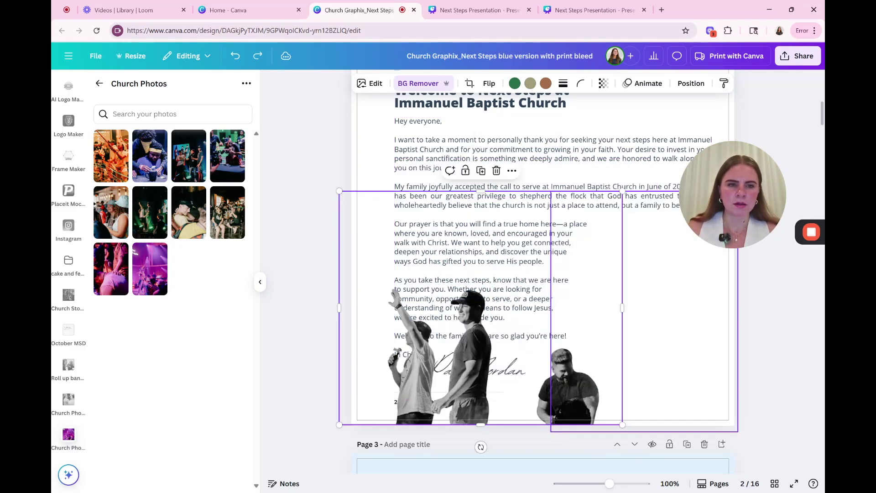
key(ctrl+z)
key(ctrl+z)
key(ctrl+z)
key(ctrl+z)
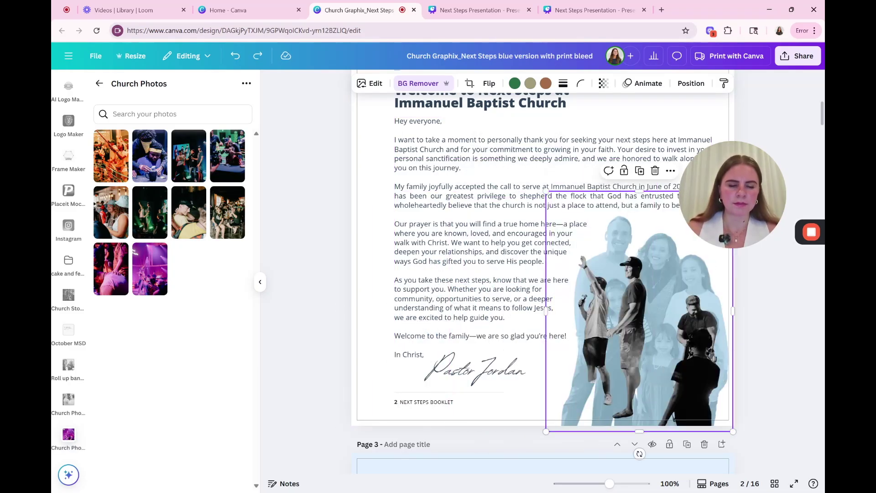
key(ctrl+z)
key(ctrl+z)
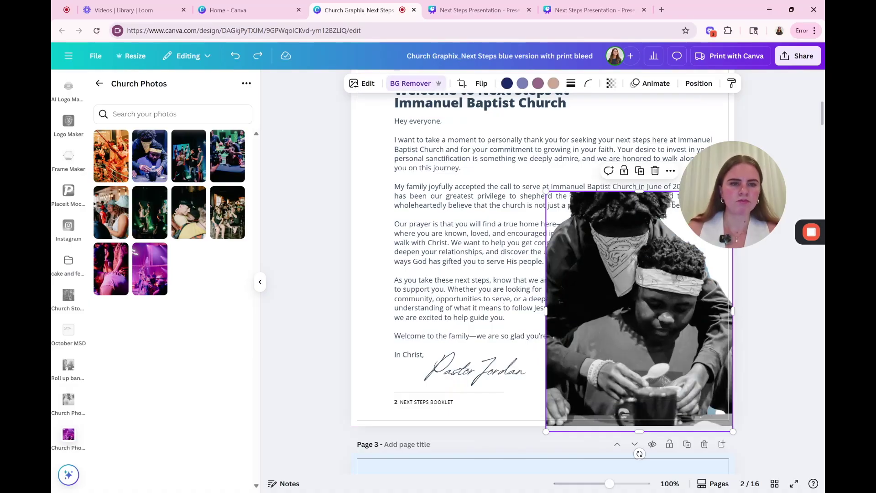
key(ctrl+z)
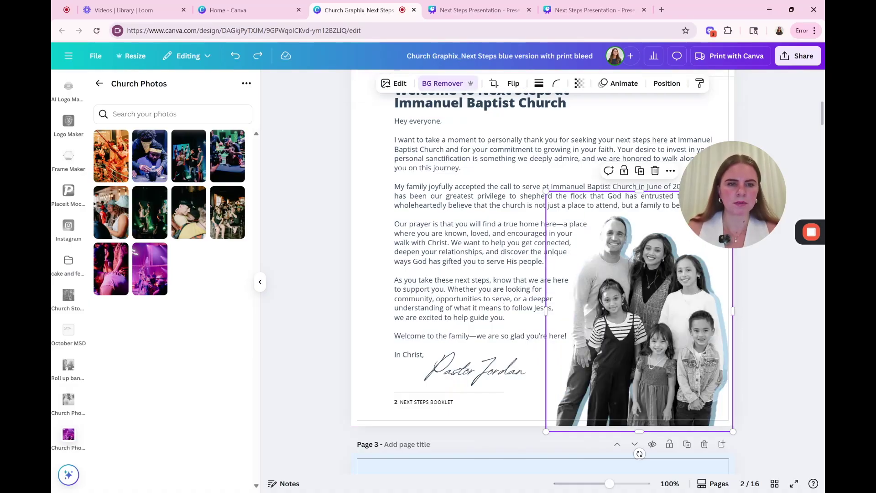
Step: On page 4, select the dark text panel and shift the background photo right
click(784, 361)
scroll(775, 357, down, 4)
scroll(775, 357, down, 3)
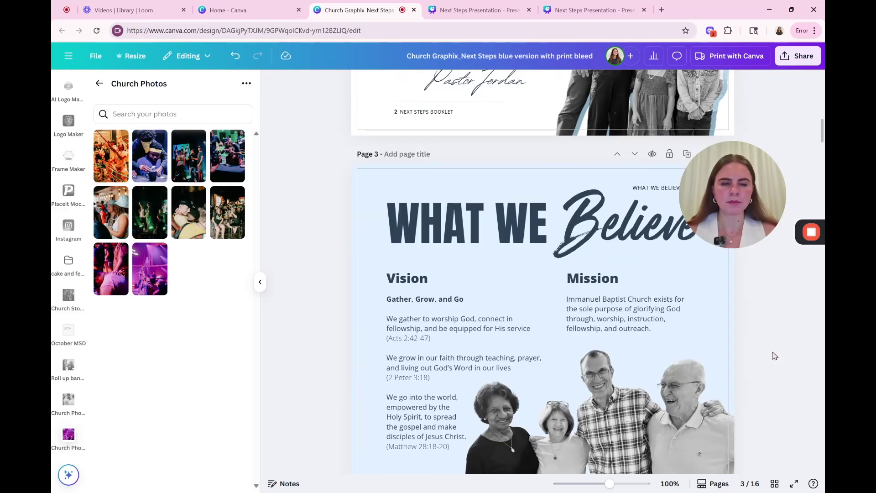
scroll(774, 357, down, 8)
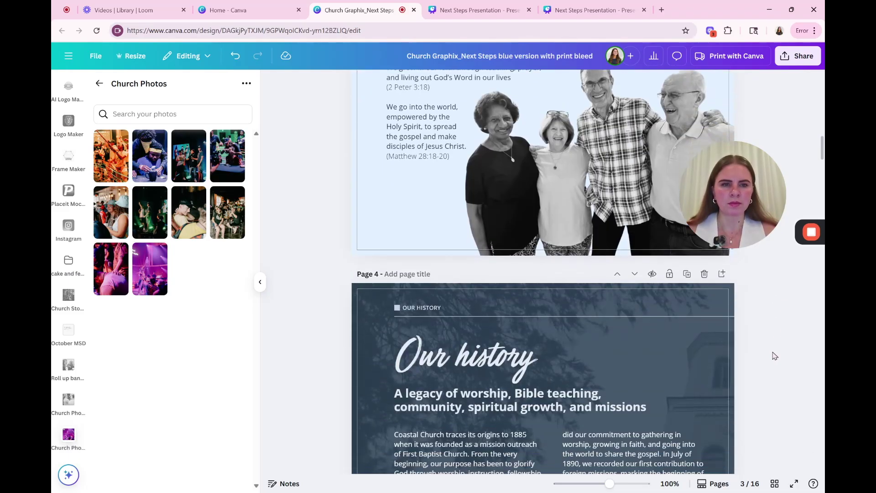
scroll(774, 355, down, 4)
scroll(775, 356, up, 2)
scroll(774, 355, down, 1)
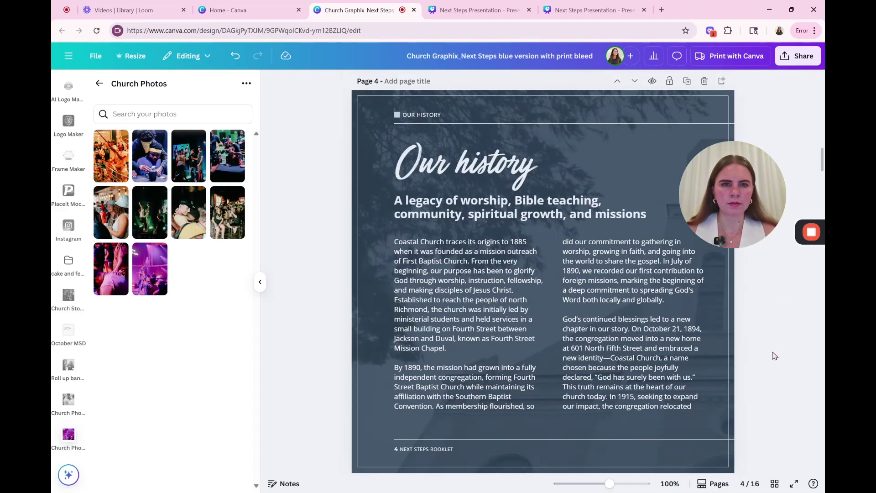
click(369, 112)
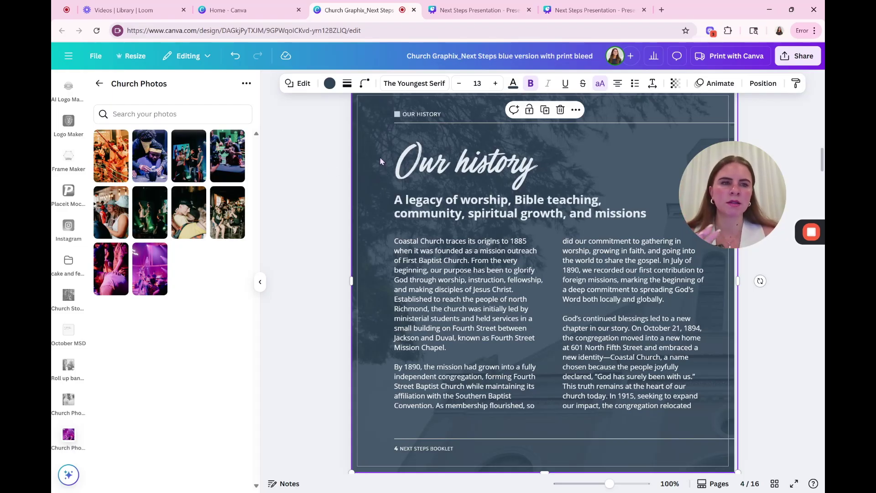
drag(375, 154, 443, 154)
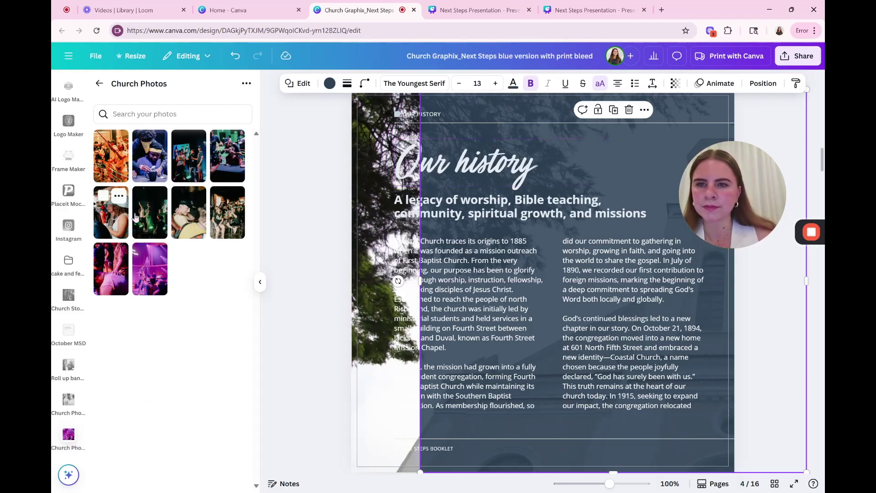
Step: Make the green dancers photo from Church Photos page 4's background image
drag(143, 221, 194, 230)
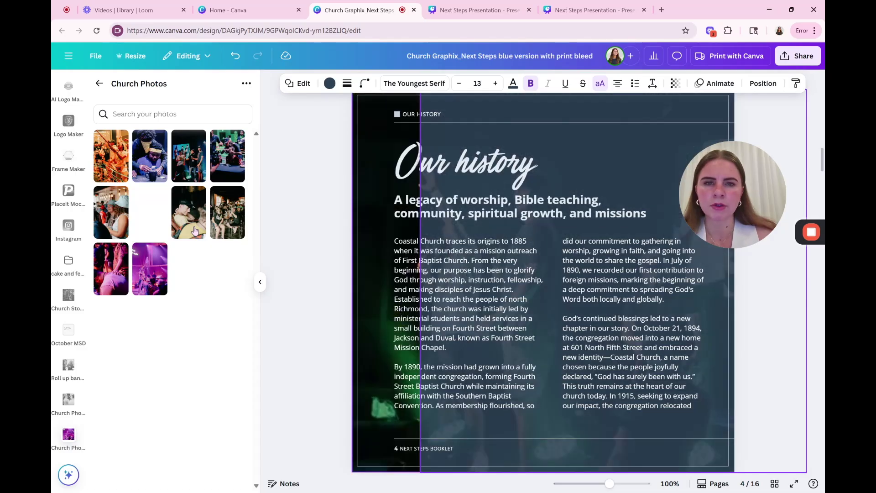
drag(420, 279, 419, 280)
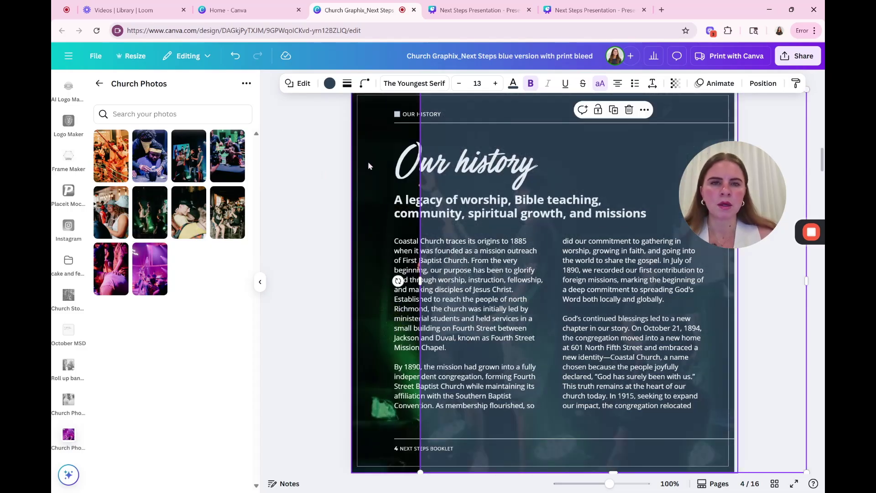
click(361, 127)
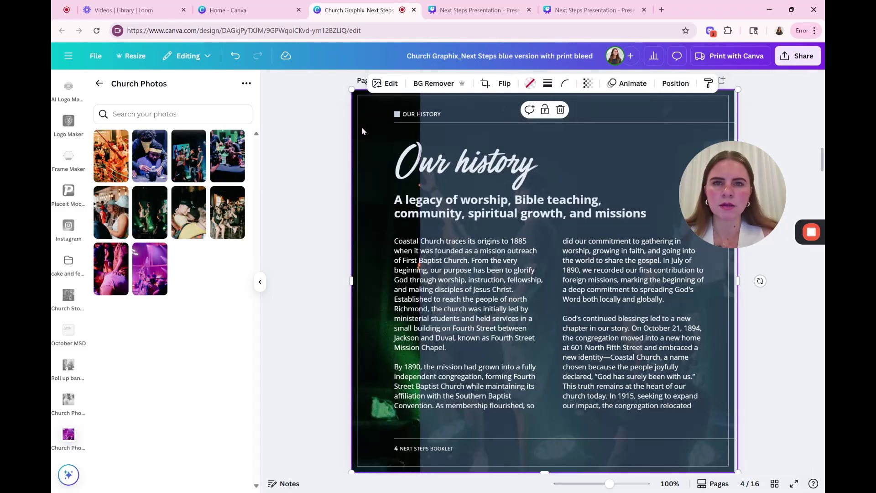
click(375, 82)
Step: Set the page 4 background photo's saturation to -100 for black and white
click(163, 161)
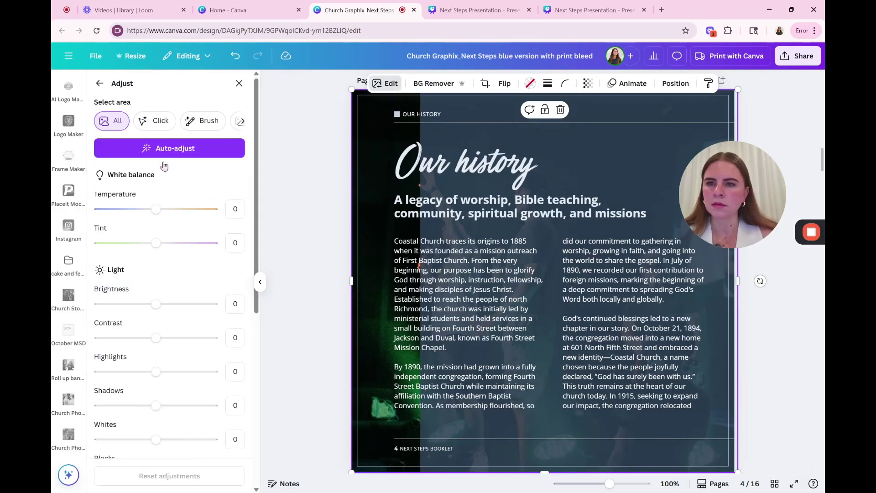
scroll(178, 287, down, 5)
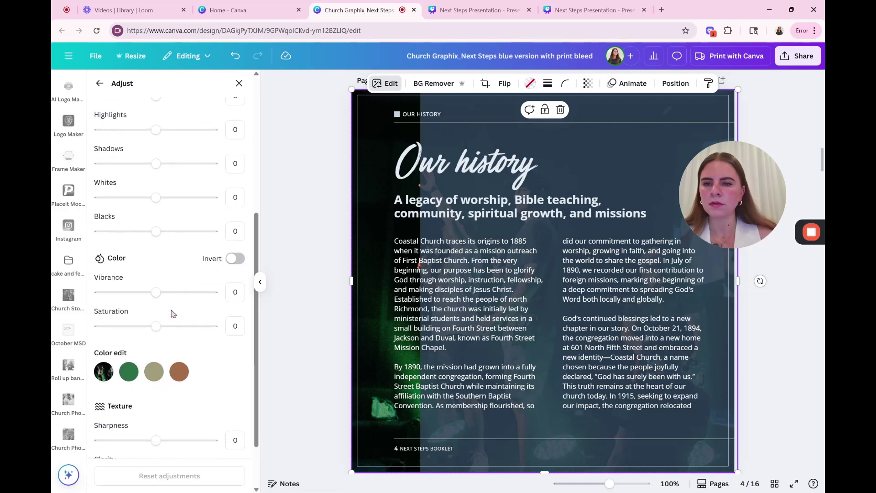
scroll(173, 313, down, 2)
drag(156, 278, 91, 292)
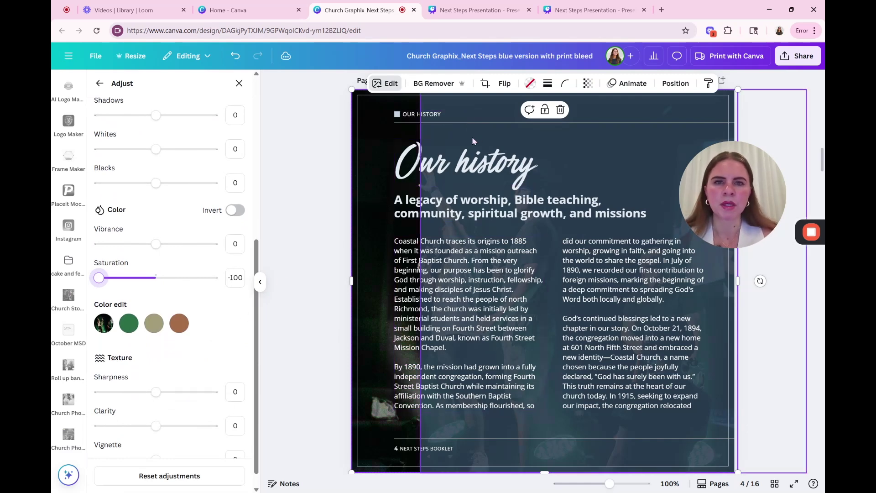
Step: Shift the photo left and align the dark overlay's left edge with the page edge
drag(470, 135, 423, 135)
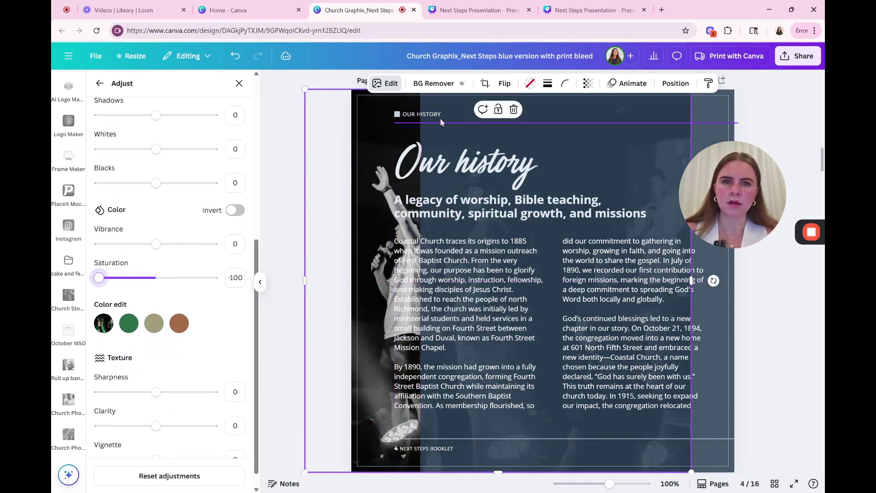
click(457, 138)
drag(457, 138, 388, 145)
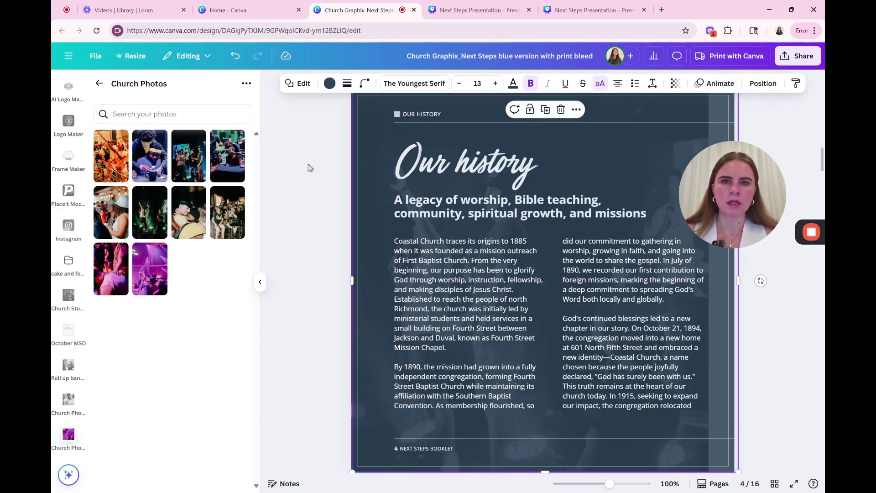
Step: Narrow page 4's dark overlay and stretch the background photo wider to the right
click(296, 180)
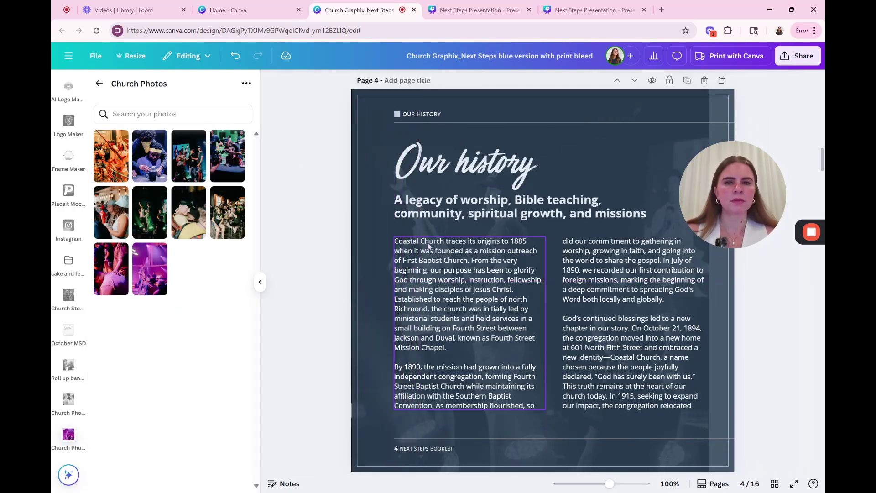
click(372, 135)
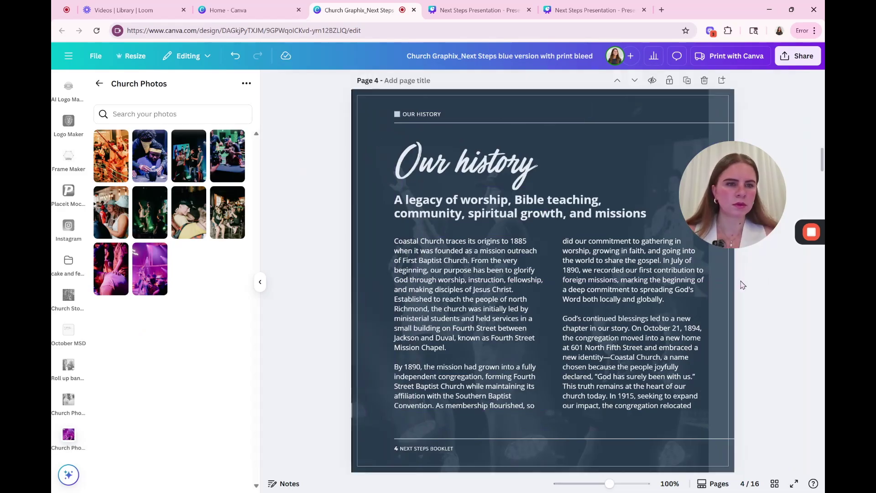
drag(738, 280, 641, 281)
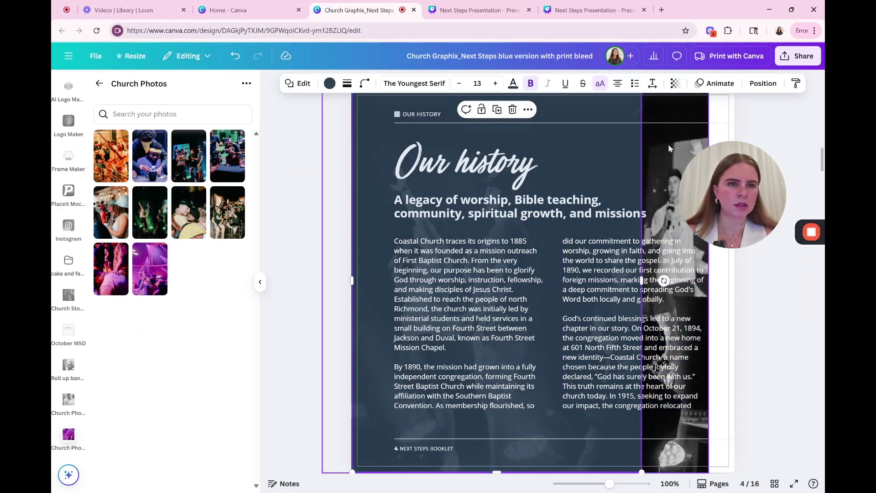
click(706, 281)
drag(709, 280, 732, 276)
Step: Widen the dark overlay back out to page 4's right edge
click(599, 153)
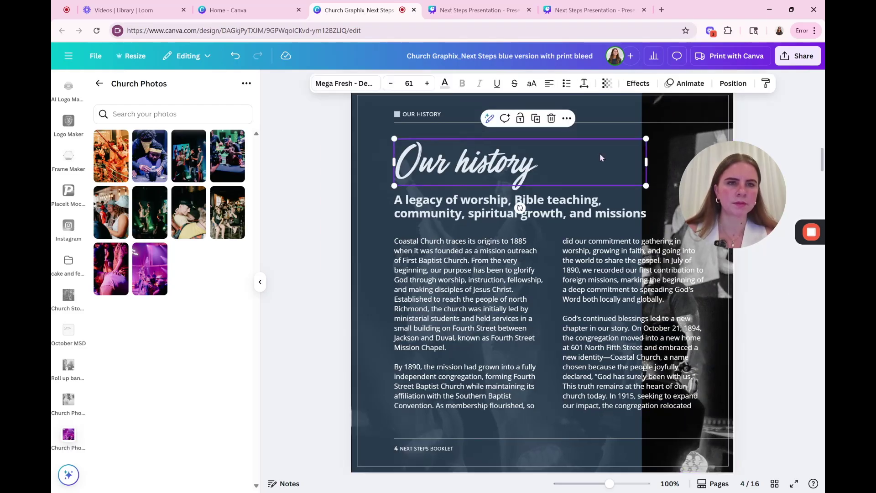
click(613, 123)
click(641, 279)
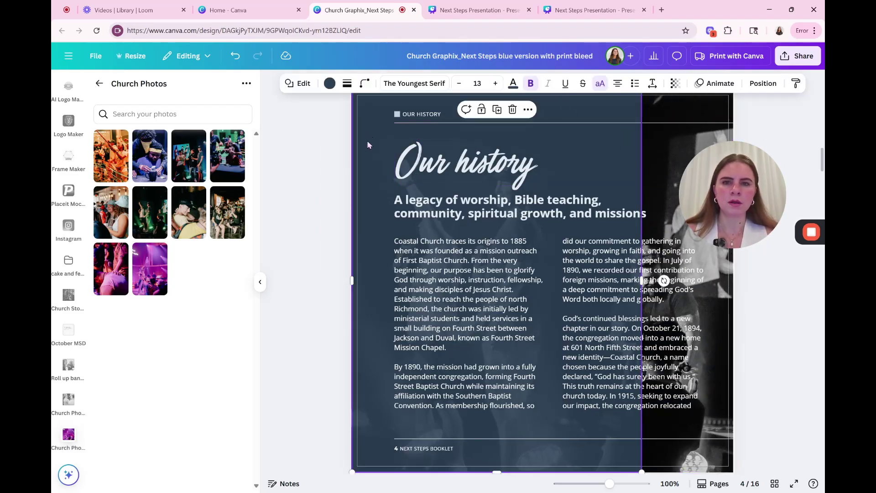
drag(641, 279, 753, 279)
click(770, 331)
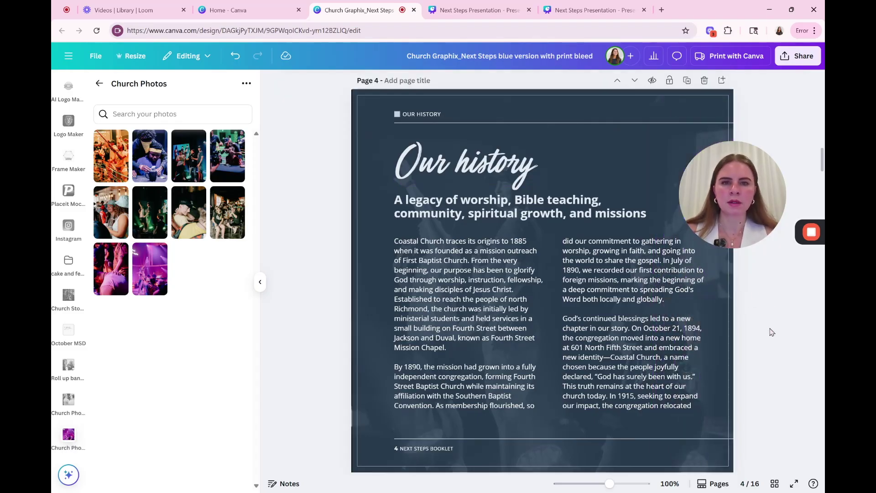
Step: Extend page 4's background photo and dark overlay up to the top of the page
scroll(770, 332, down, 2)
scroll(771, 331, up, 2)
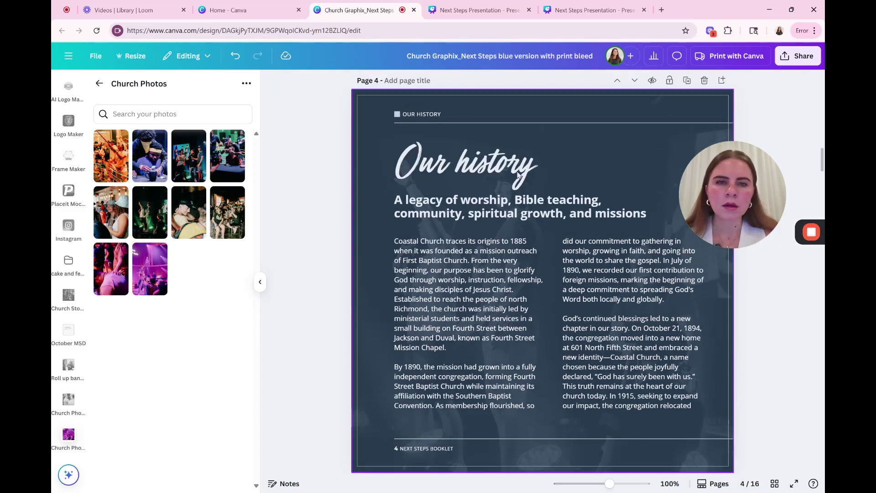
click(539, 98)
scroll(539, 98, up, 2)
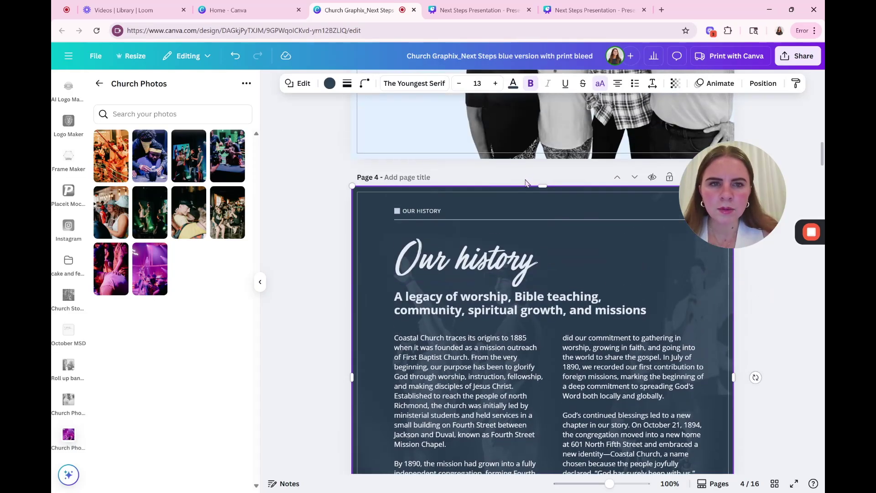
drag(534, 187, 532, 241)
click(573, 196)
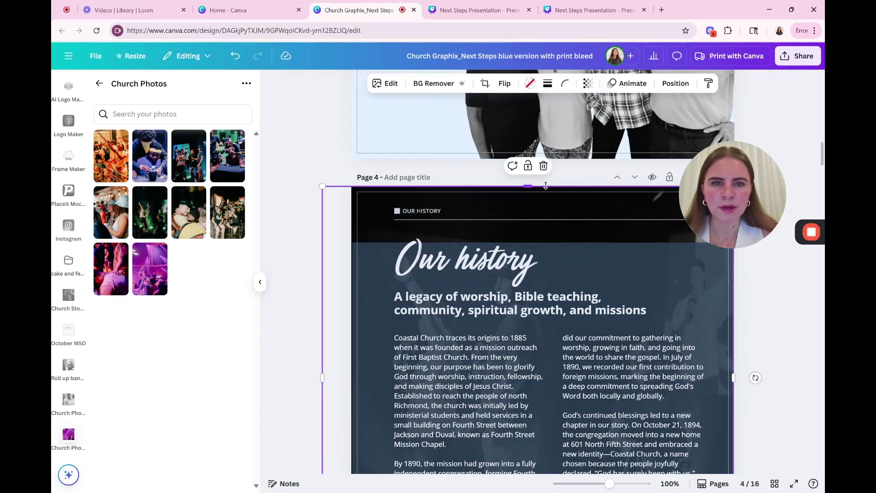
drag(533, 187, 534, 84)
click(670, 261)
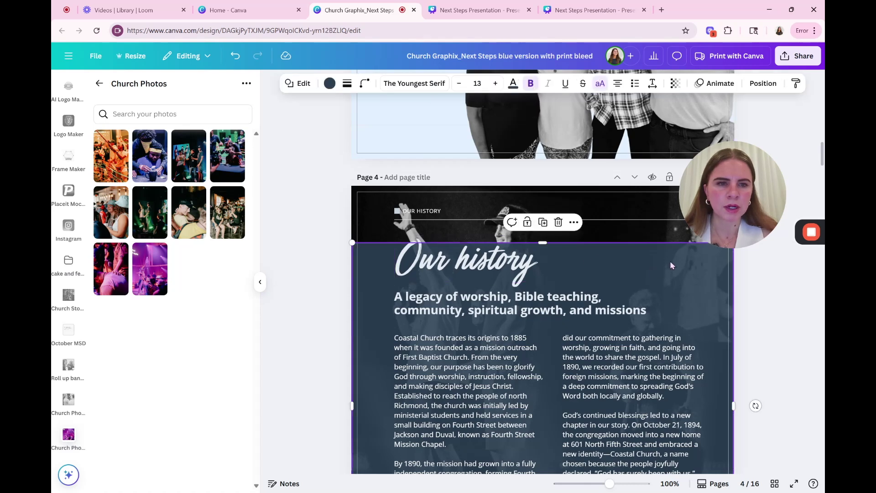
drag(549, 242, 544, 186)
key(Escape)
Step: Try narrowing page 5's dark overlay, then undo the resize
scroll(362, 175, down, 4)
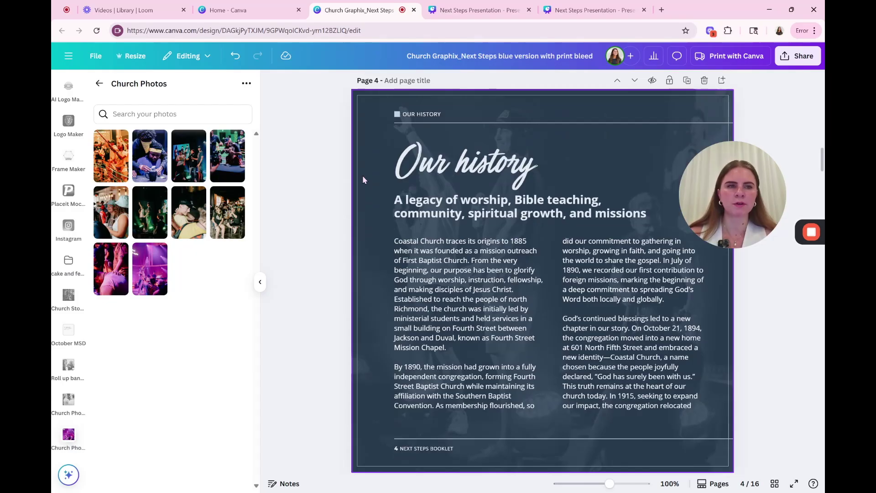
scroll(362, 175, down, 6)
click(363, 175)
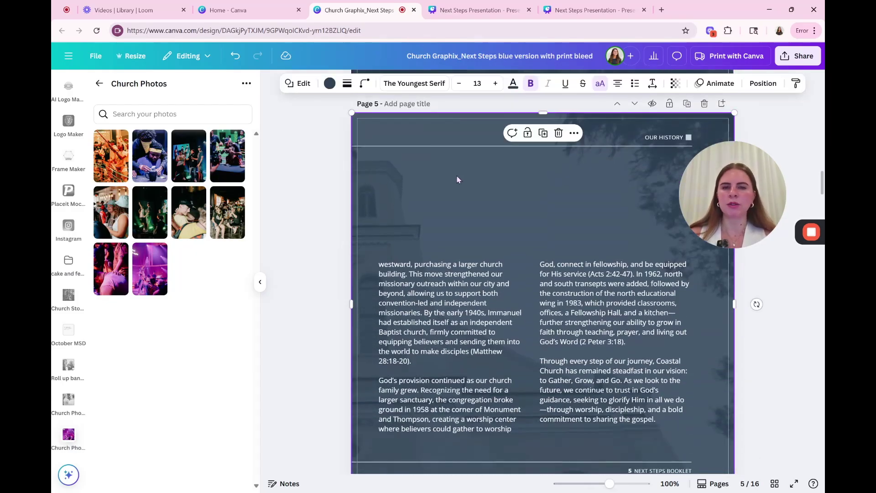
drag(351, 300, 366, 299)
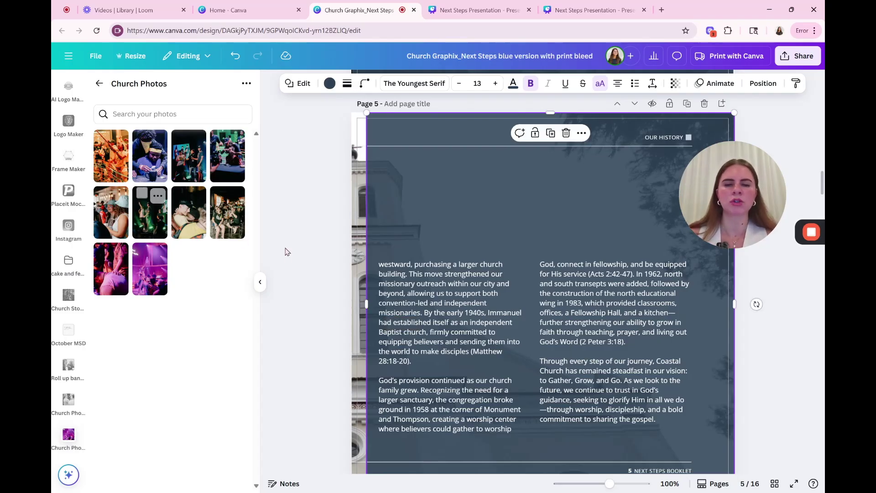
key(ctrl+z)
scroll(287, 252, down, 5)
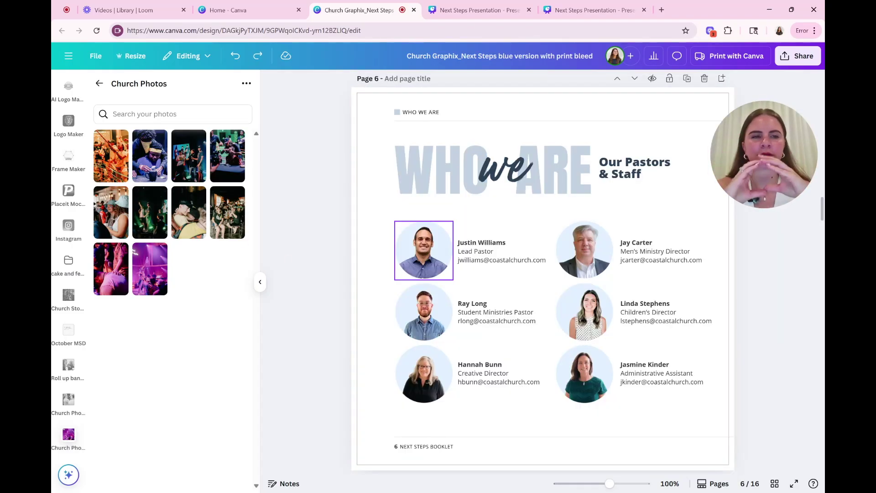
Step: Search the Elements library for 'frame'
click(99, 83)
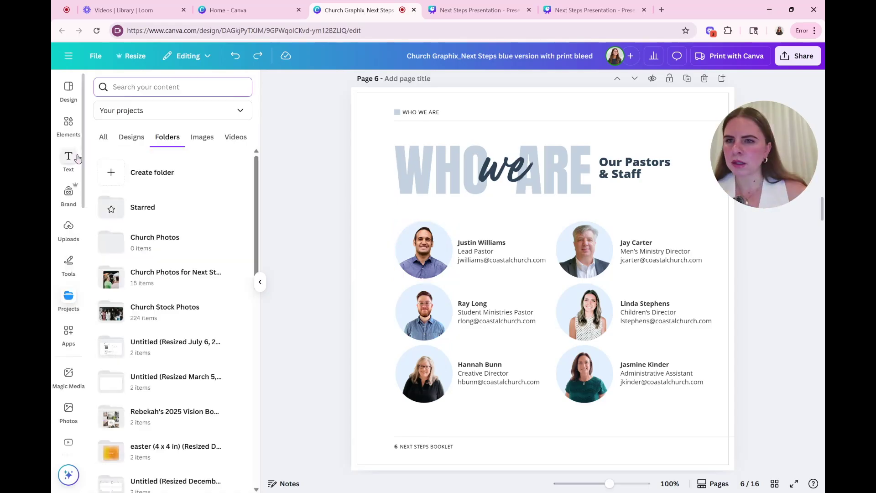
click(68, 122)
click(180, 88)
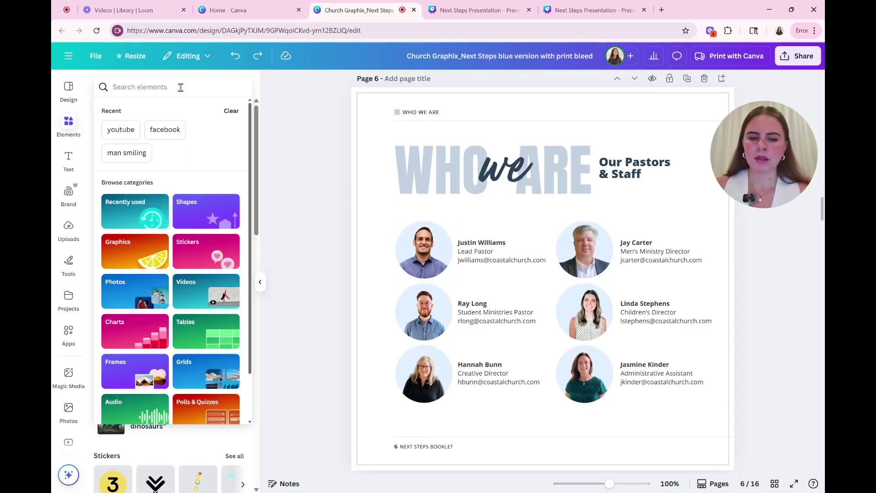
text(frame)
key(Return)
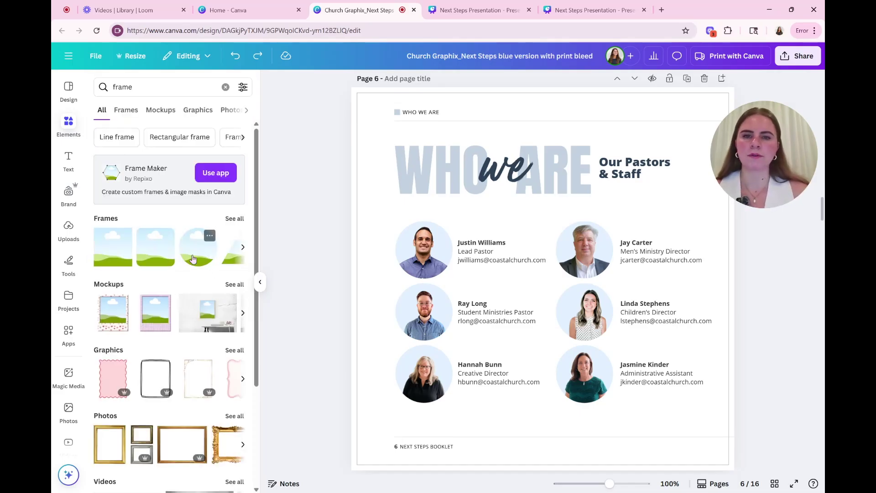
Step: Place a circle frame on page 6, shrink it, and move it below the Creative Director's entry
drag(193, 259, 431, 183)
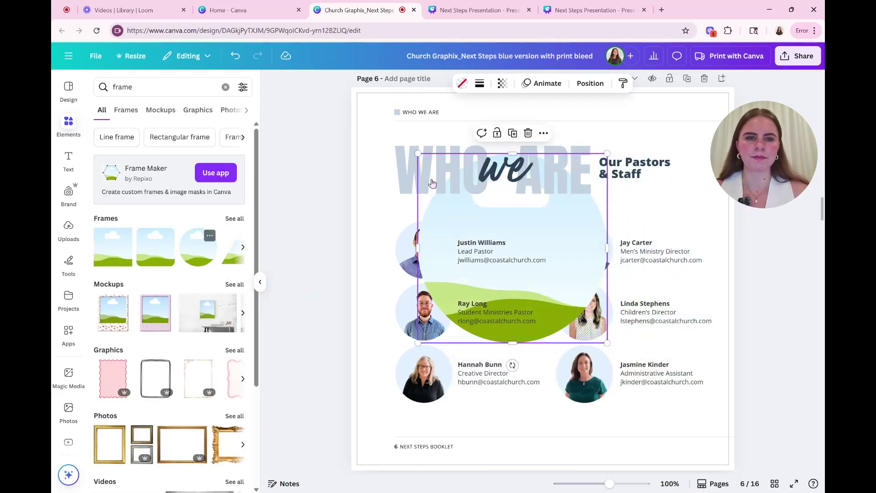
drag(582, 244, 532, 223)
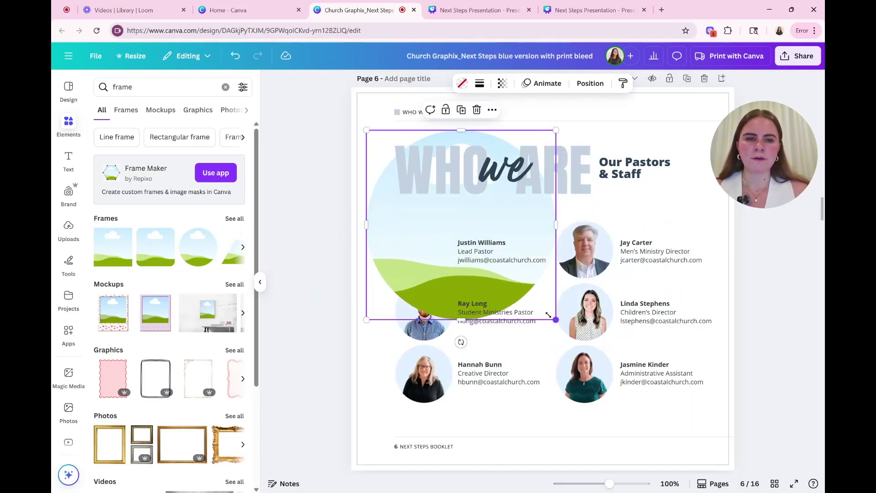
drag(548, 315, 465, 231)
drag(380, 183, 499, 424)
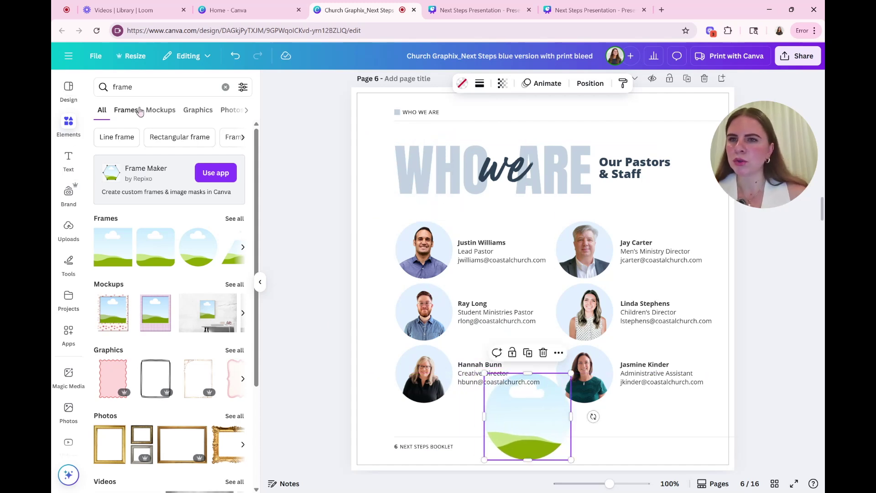
click(225, 86)
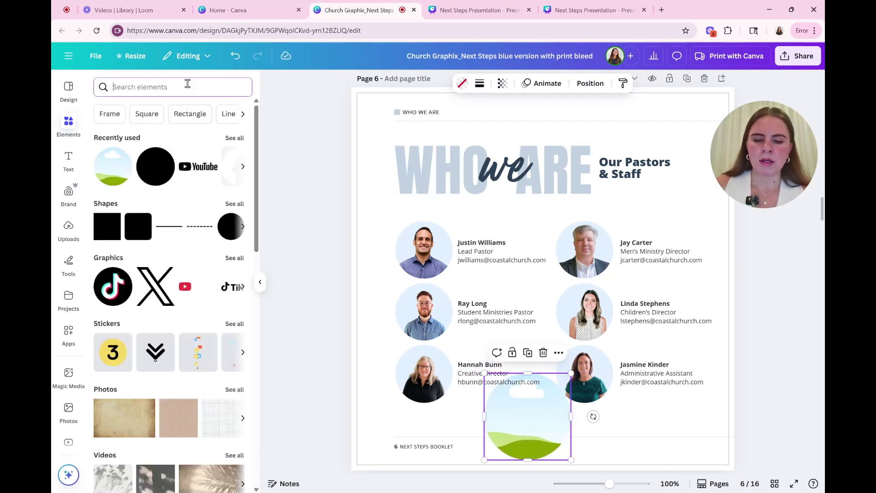
Step: Rerun the 'man smiling' search and filter the results to Photos
text(g)
key(BackSpace)
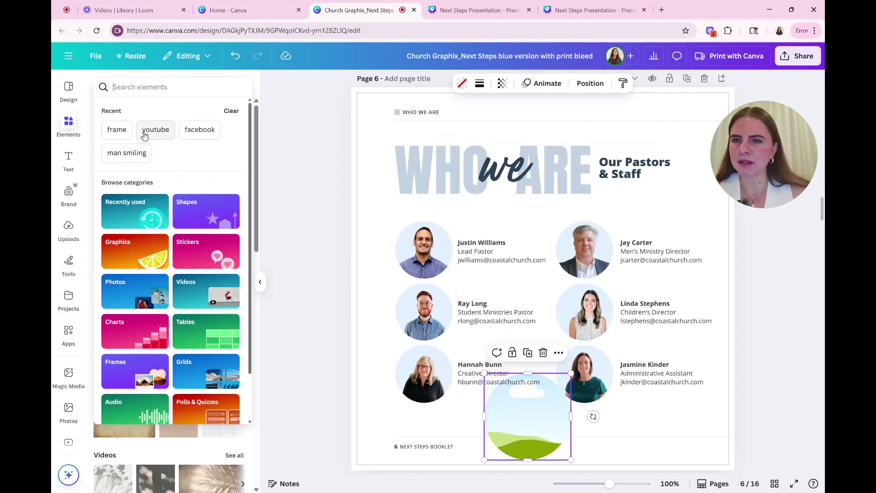
click(124, 154)
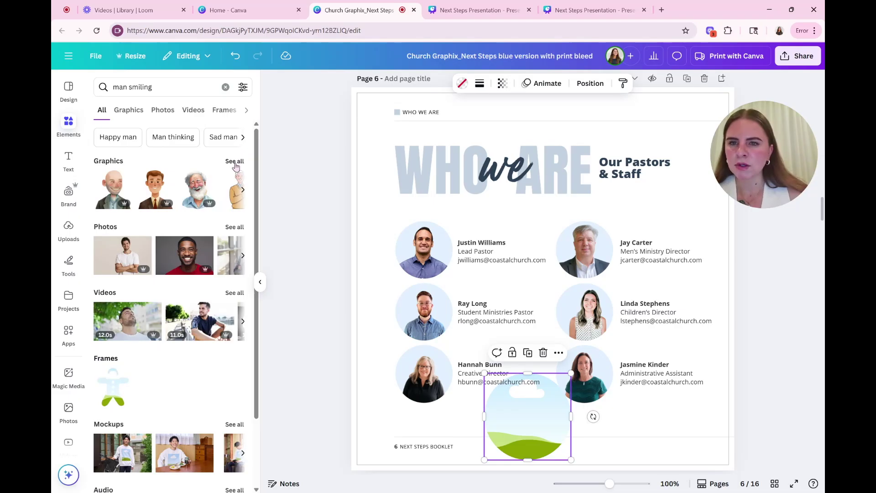
click(234, 228)
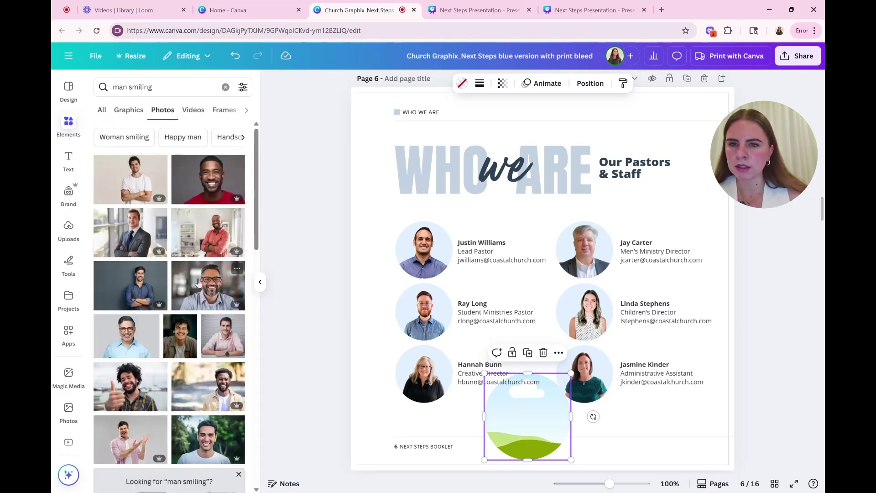
scroll(426, 317, down, 1)
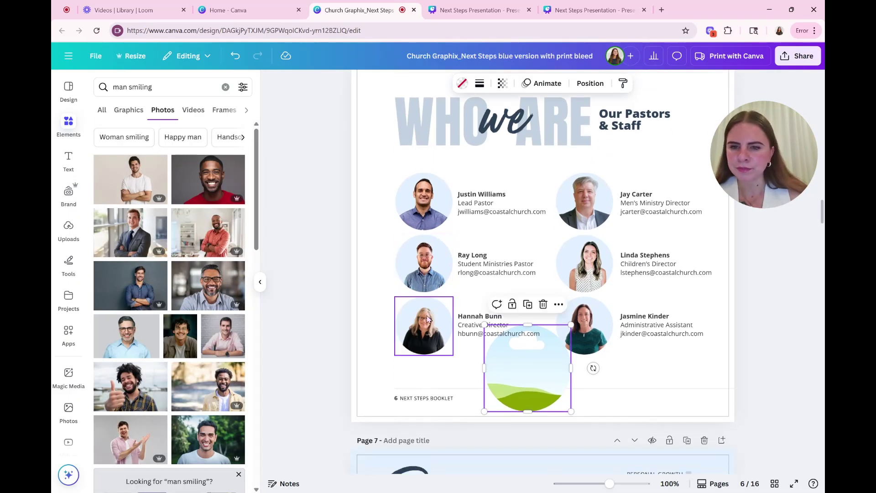
Step: Drop a smiling-man photo into the circle frame, crop it, and start background removal
drag(207, 390, 507, 363)
drag(241, 400, 526, 377)
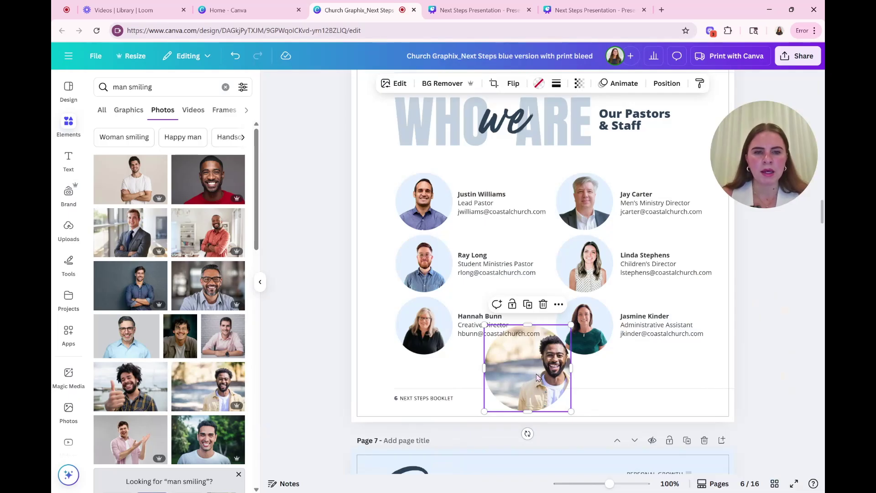
double_click(536, 377)
drag(537, 376, 500, 368)
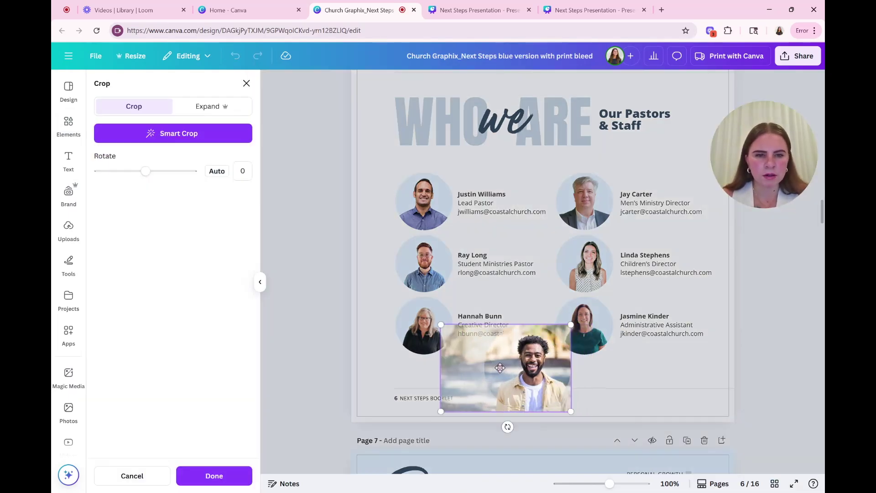
drag(441, 324, 429, 322)
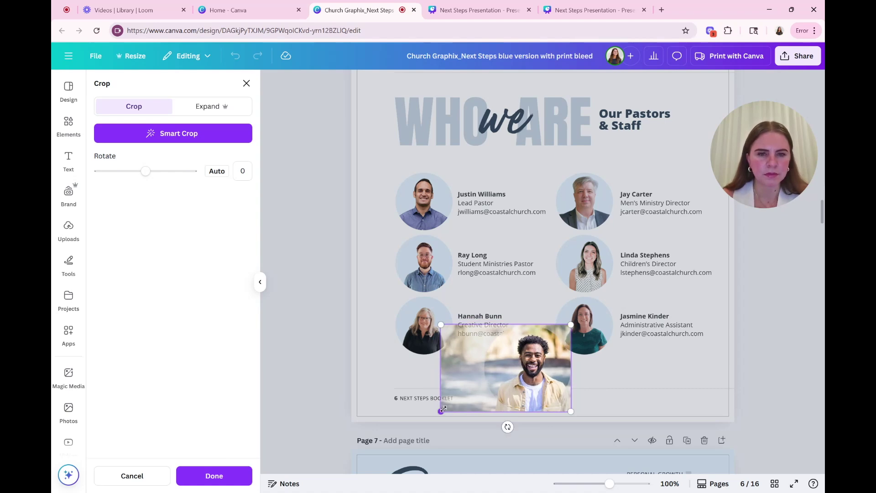
drag(443, 409, 435, 414)
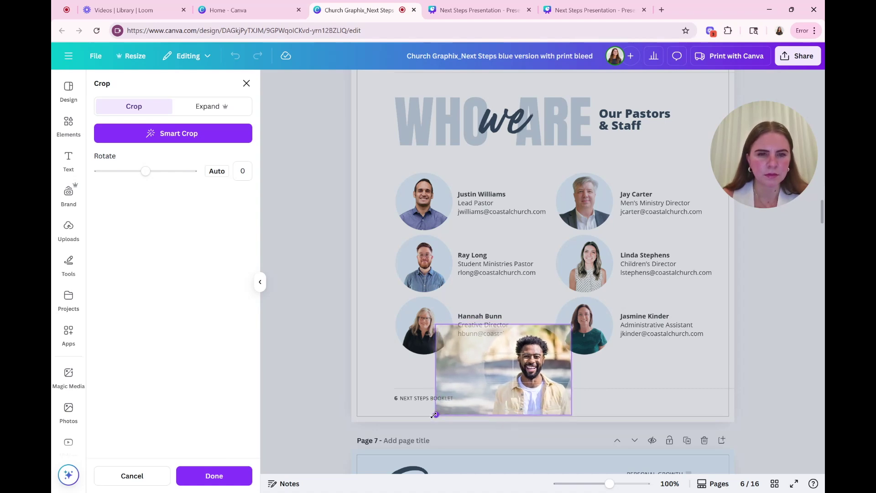
click(614, 414)
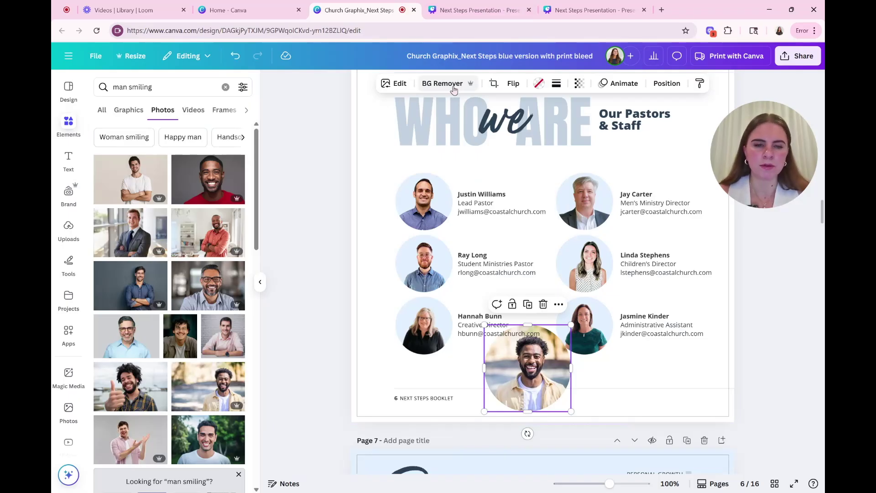
click(453, 90)
Step: Move the background-free cut-out onto the Lead Pastor's spot and shrink it to circle size
drag(550, 389, 550, 361)
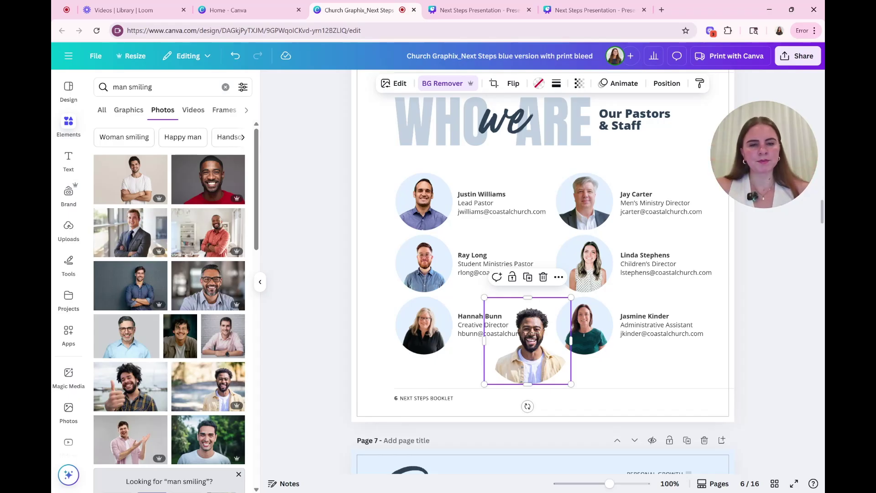
drag(531, 381, 478, 240)
drag(515, 157, 490, 175)
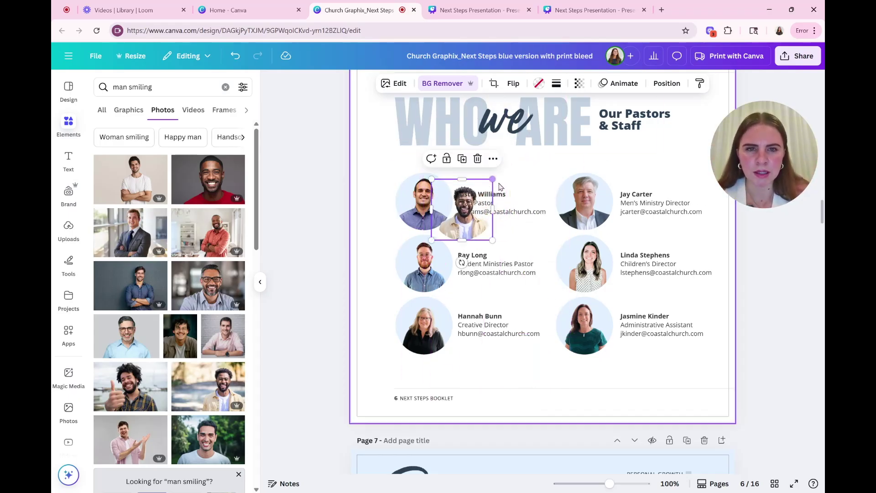
mouse_move(423, 201)
mouse_down()
mouse_move(391, 215)
mouse_move(425, 197)
mouse_up()
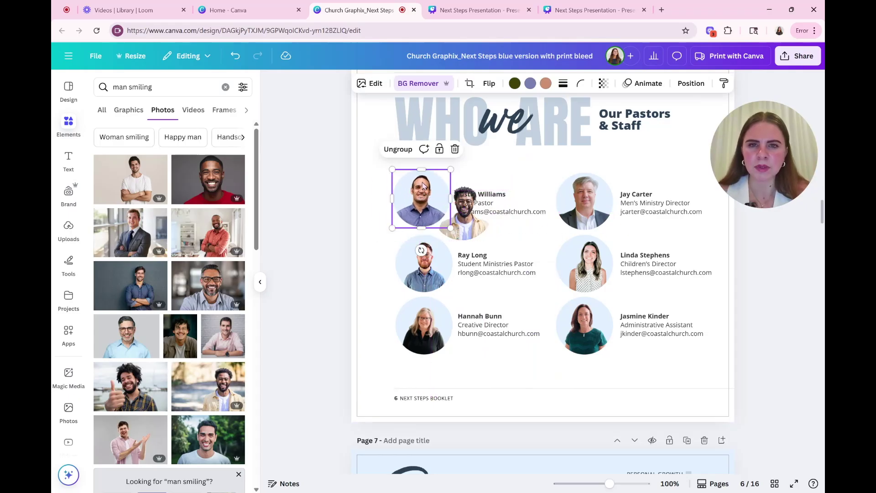
Step: Ungroup and pull the old pastor photo out, placing the new photo in the circle
click(400, 156)
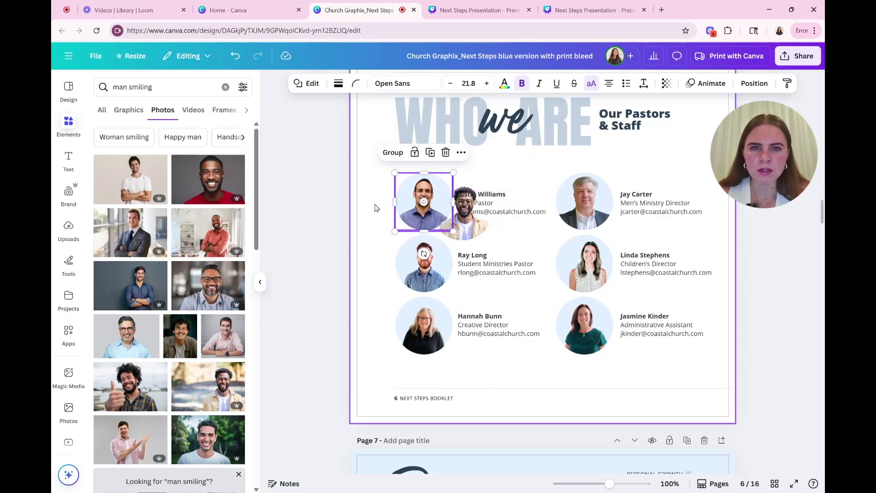
click(373, 205)
drag(426, 197, 391, 141)
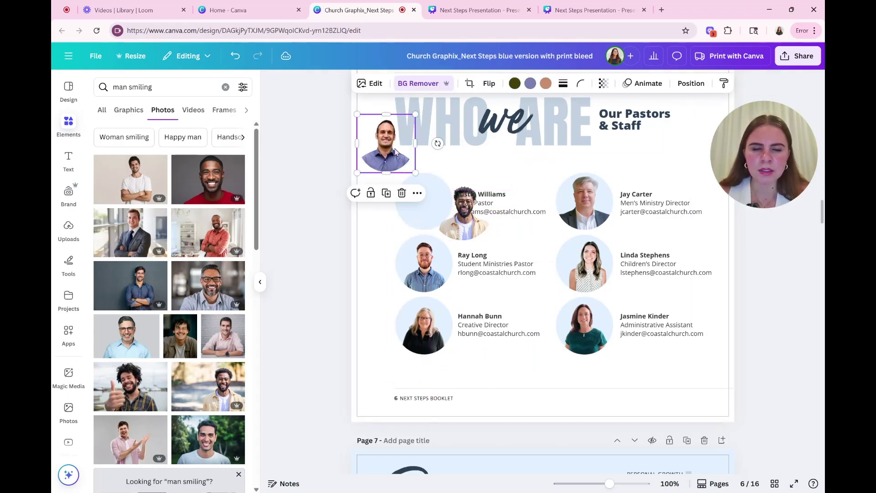
drag(468, 236, 429, 223)
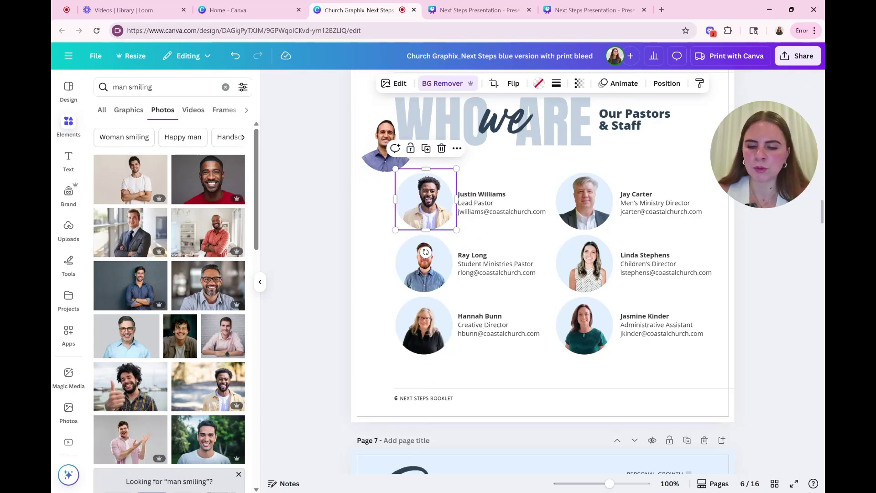
Step: Zoom in, then resize and centre the new photo on the Lead Pastor circle
key(ctrl+equal)
key(ctrl+equal)
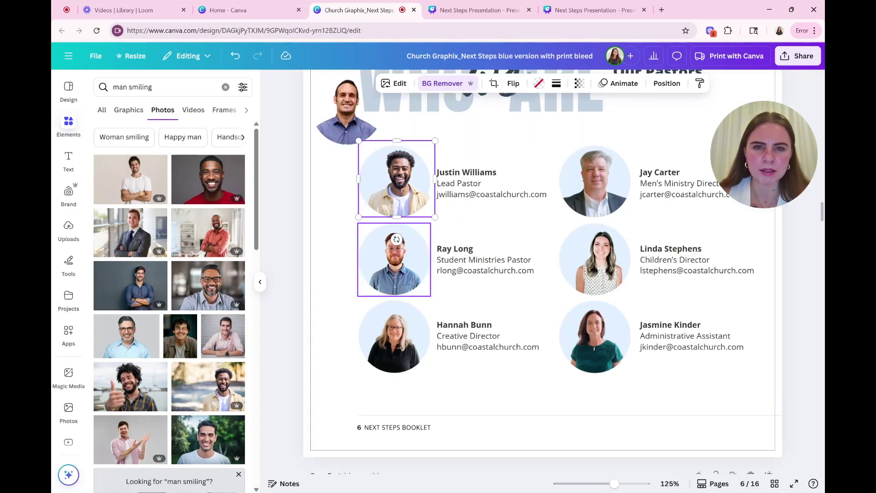
key(ctrl+equal)
key(ctrl+equal)
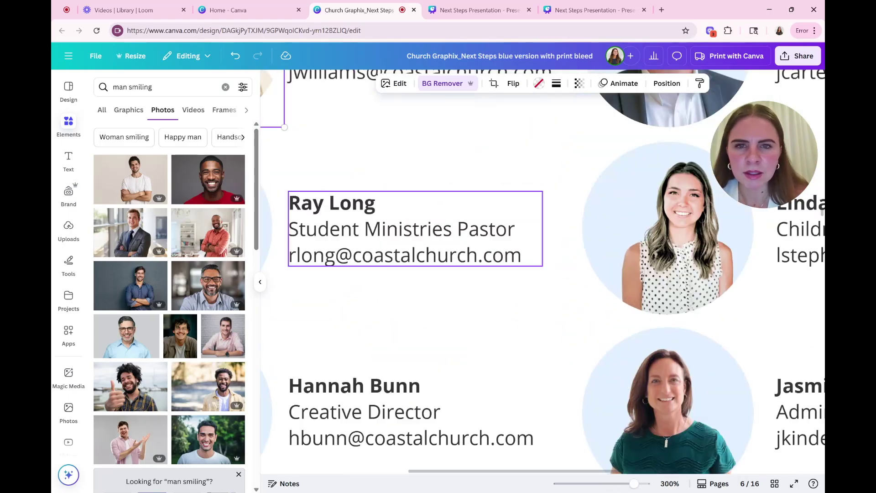
drag(516, 470, 420, 467)
scroll(388, 283, up, 5)
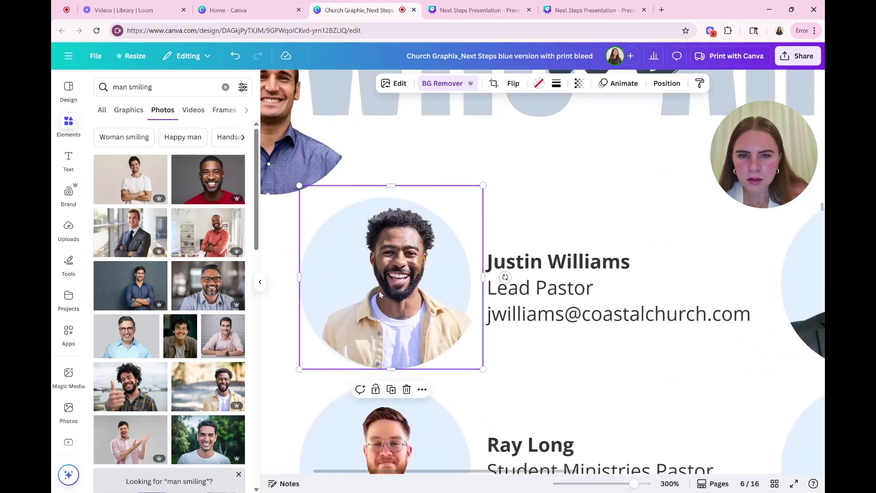
drag(392, 282, 387, 282)
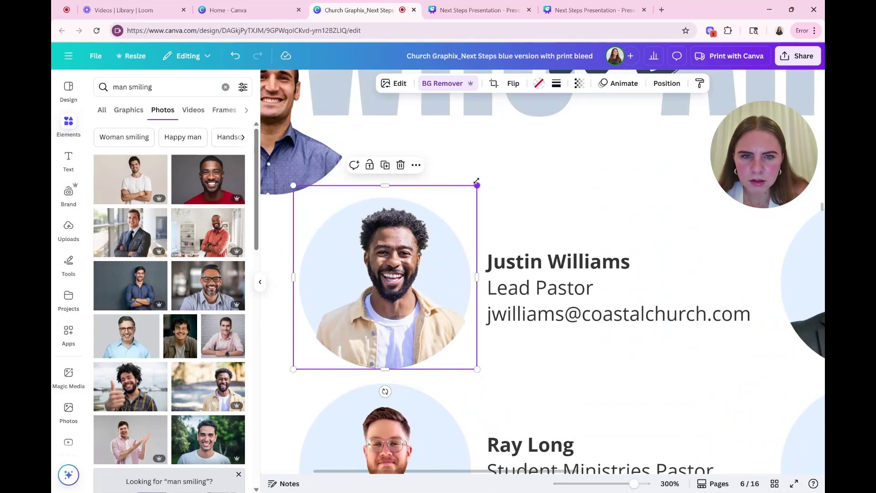
drag(476, 185, 464, 197)
drag(419, 251, 425, 247)
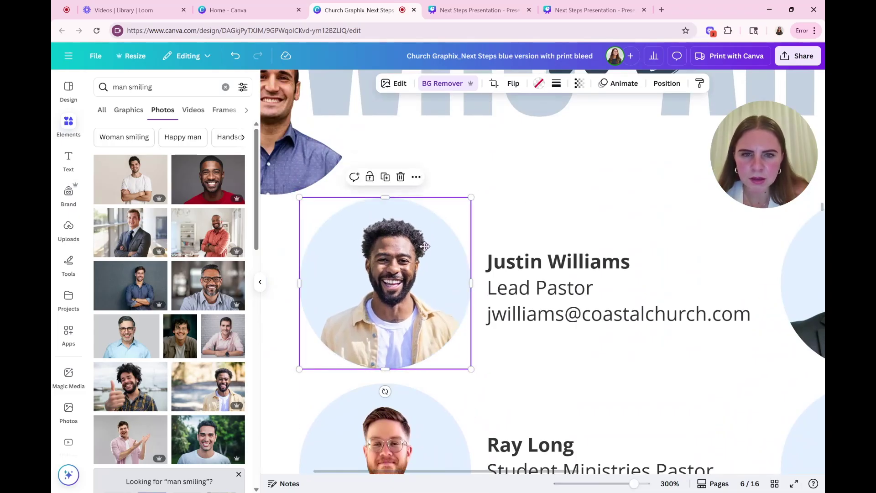
click(506, 217)
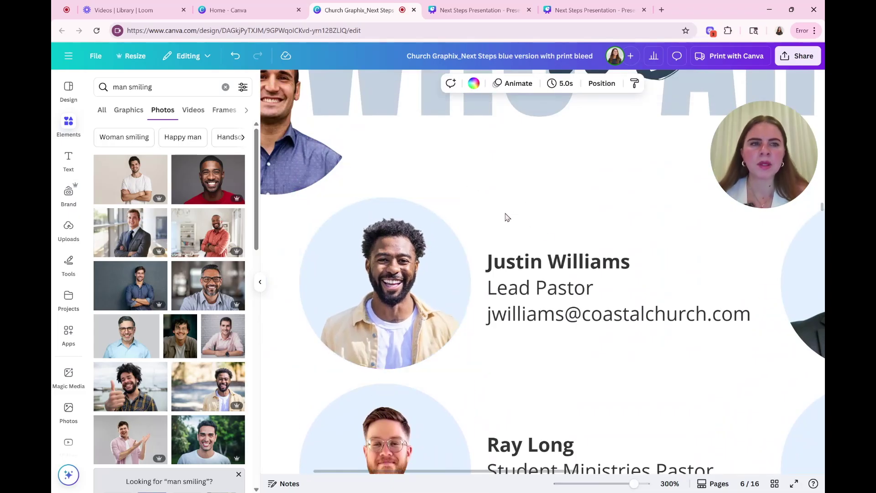
Step: Centre-align the pastor photo with its circle and group them, undoing a test move
click(418, 176)
drag(484, 212, 345, 256)
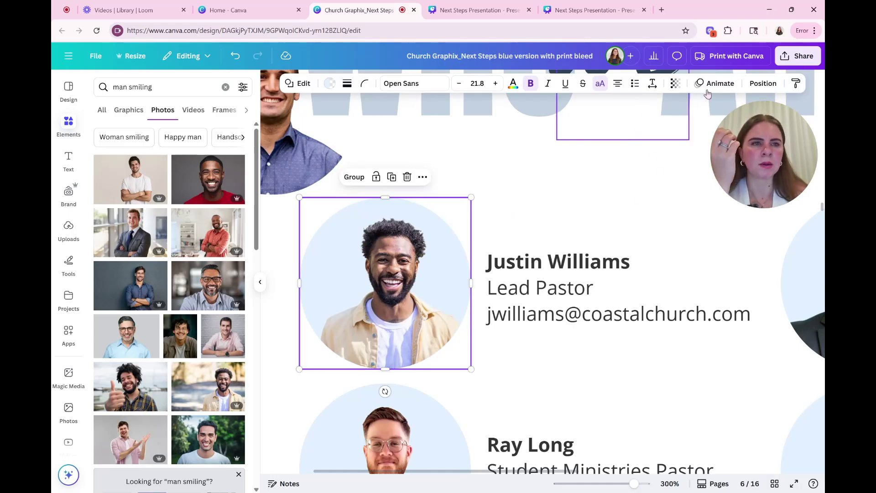
click(755, 84)
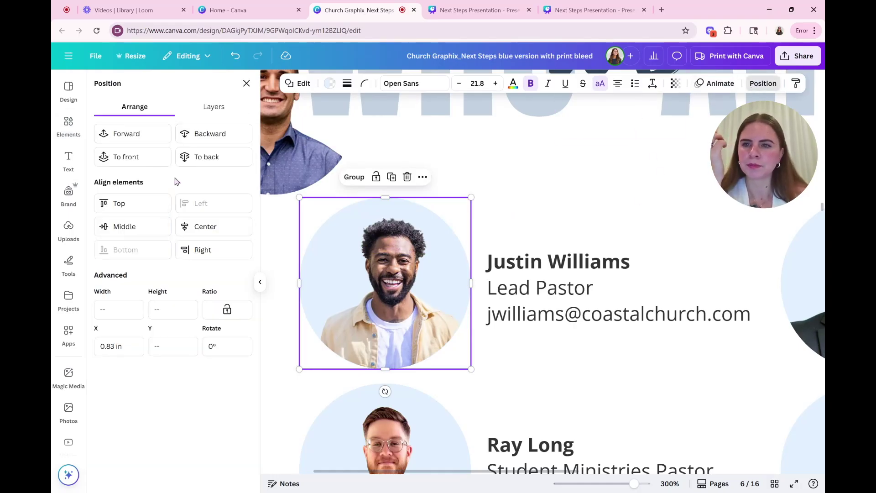
click(216, 232)
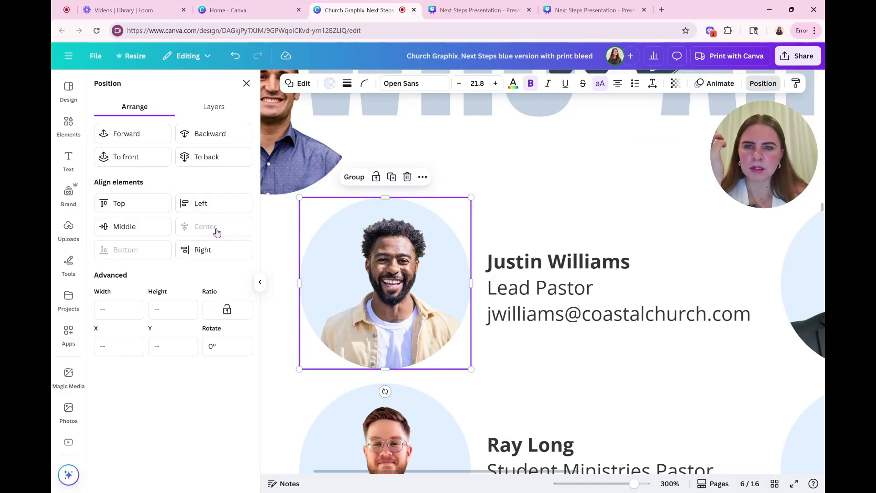
click(127, 232)
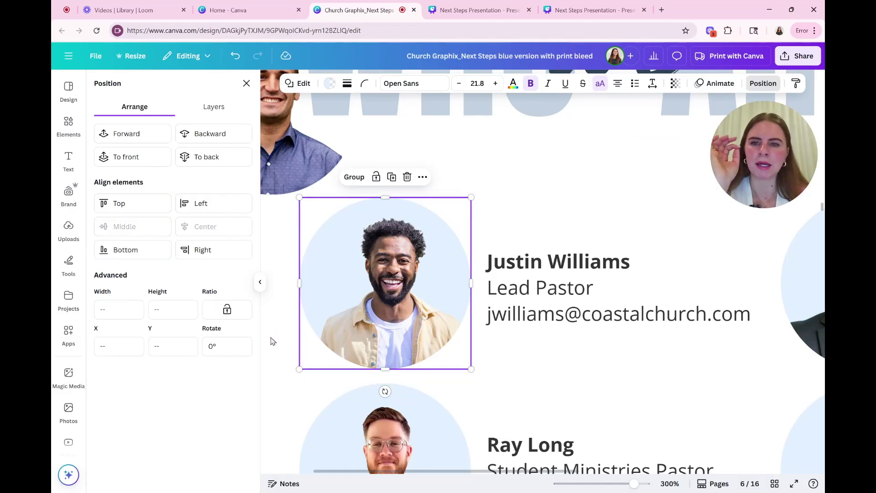
click(354, 177)
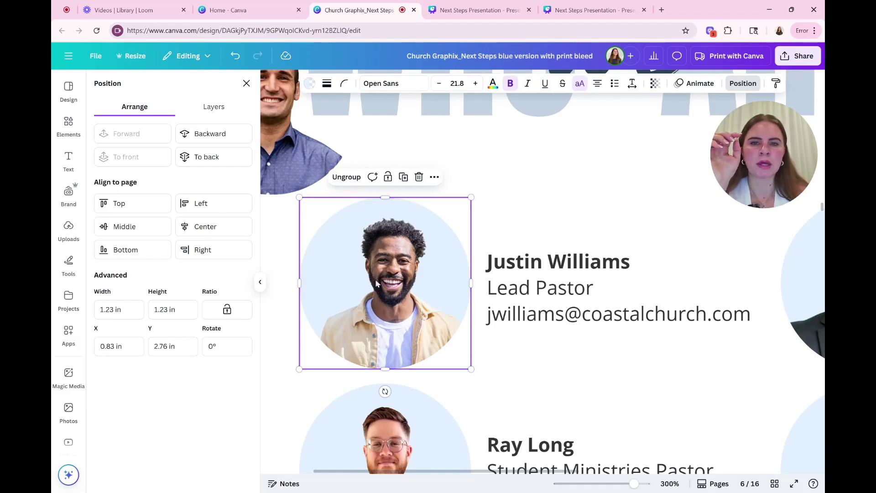
drag(381, 292, 422, 224)
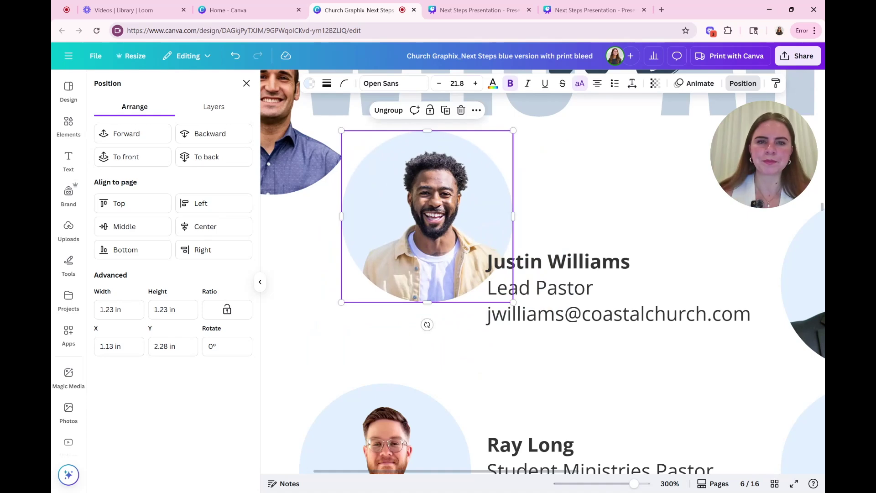
key(ctrl+z)
click(536, 219)
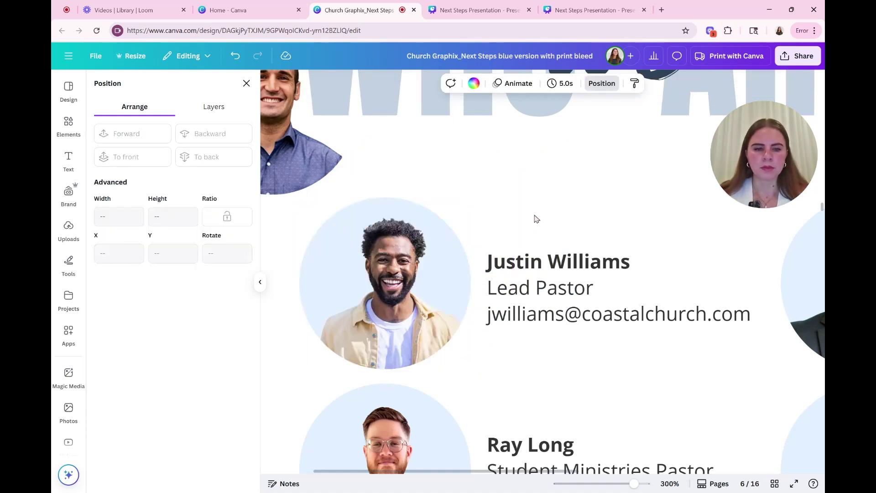
Step: Select and delete the old name line in the Lead Pastor text box
scroll(536, 219, down, 5)
scroll(536, 219, down, 2)
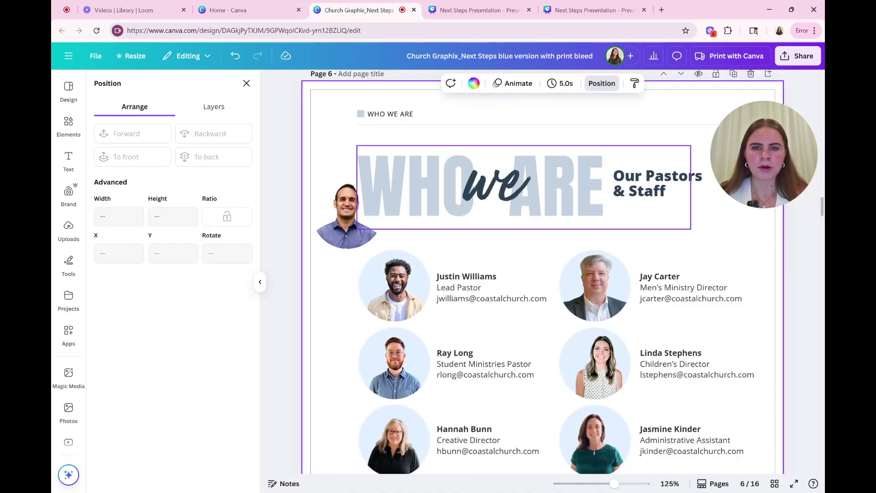
scroll(536, 228, down, 3)
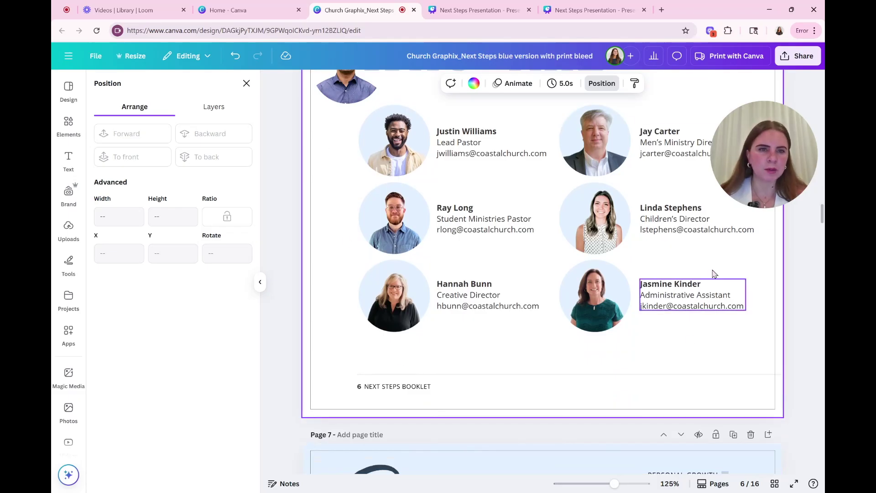
scroll(529, 233, up, 2)
click(498, 230)
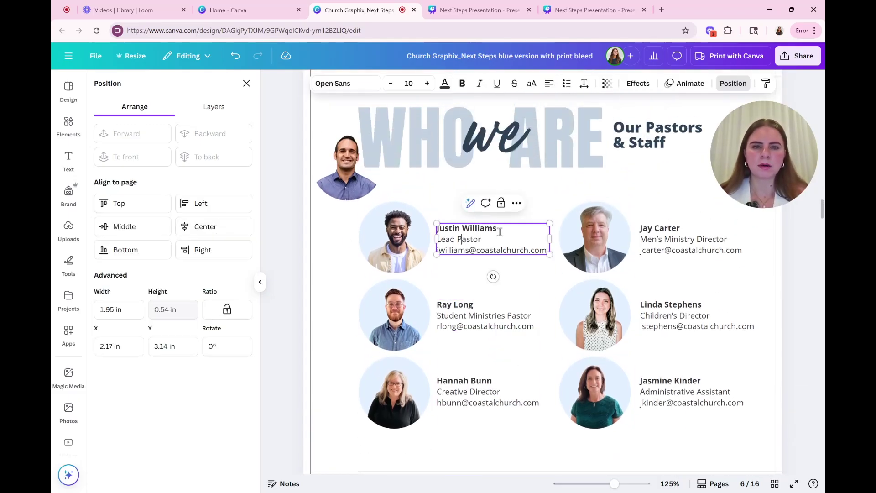
drag(498, 228, 437, 228)
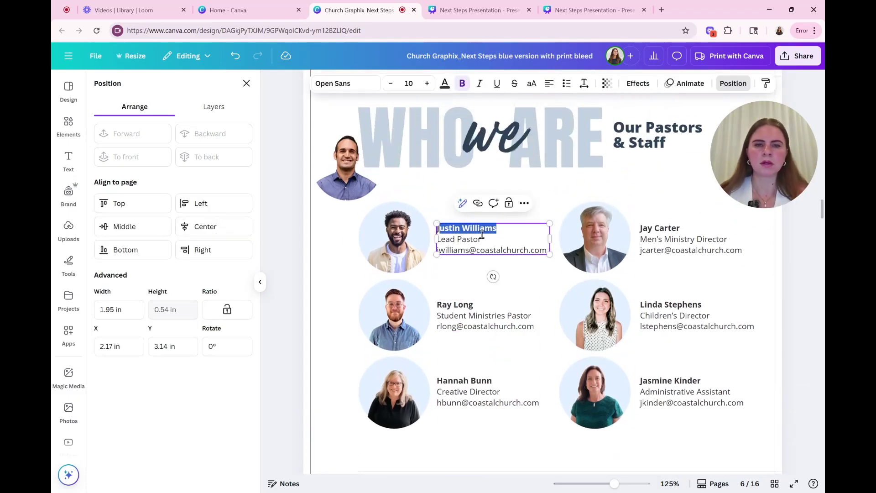
key(BackSpace)
Step: Type the new Lead Pastor's name and set it in bold
key(ctrl+b)
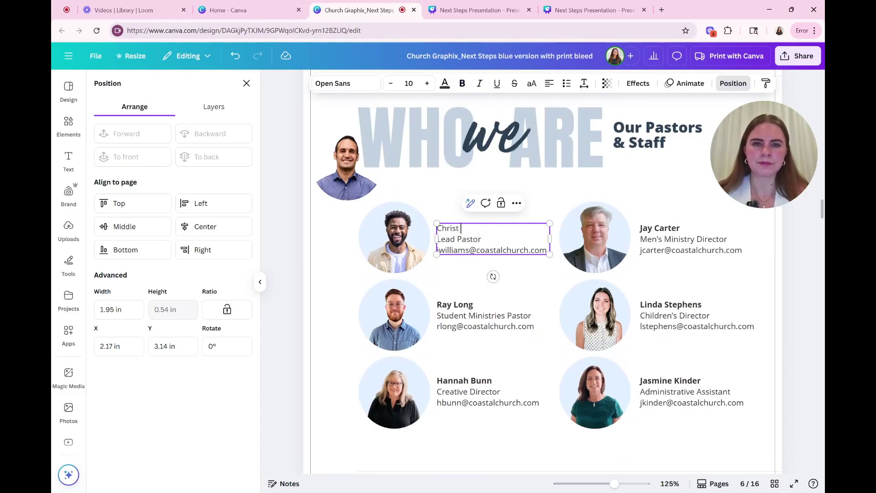
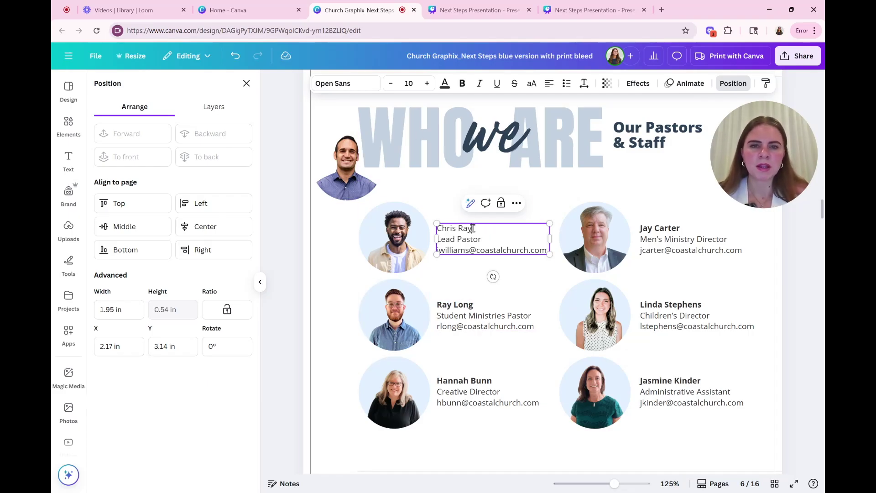
drag(472, 229, 439, 229)
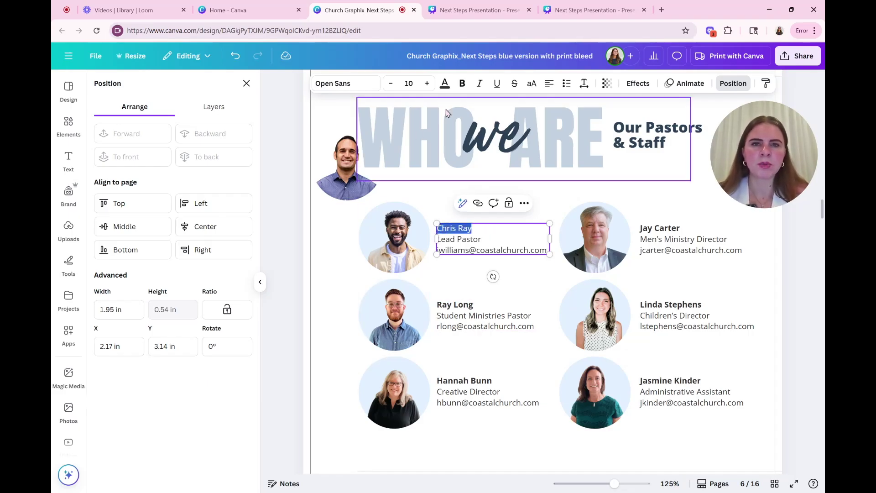
click(462, 83)
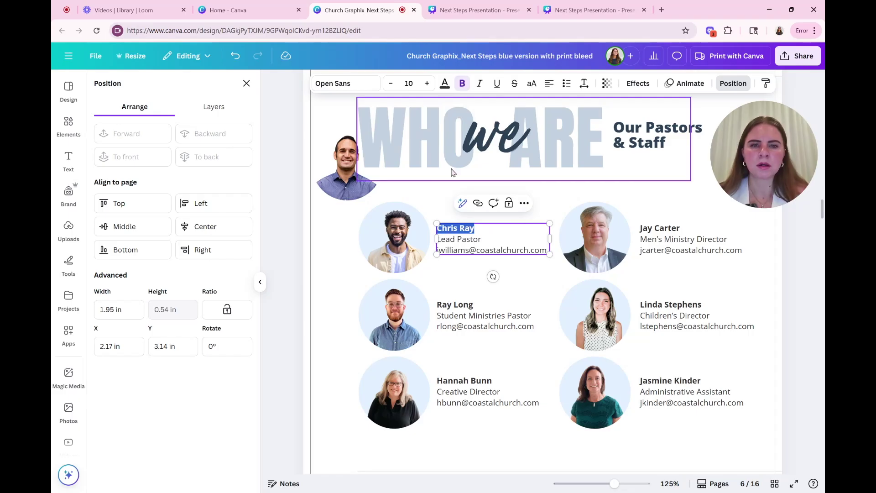
click(495, 241)
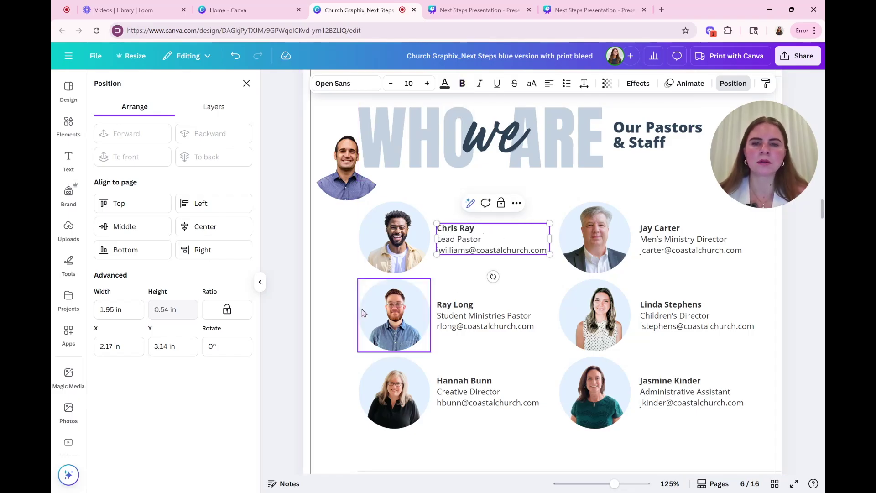
click(335, 269)
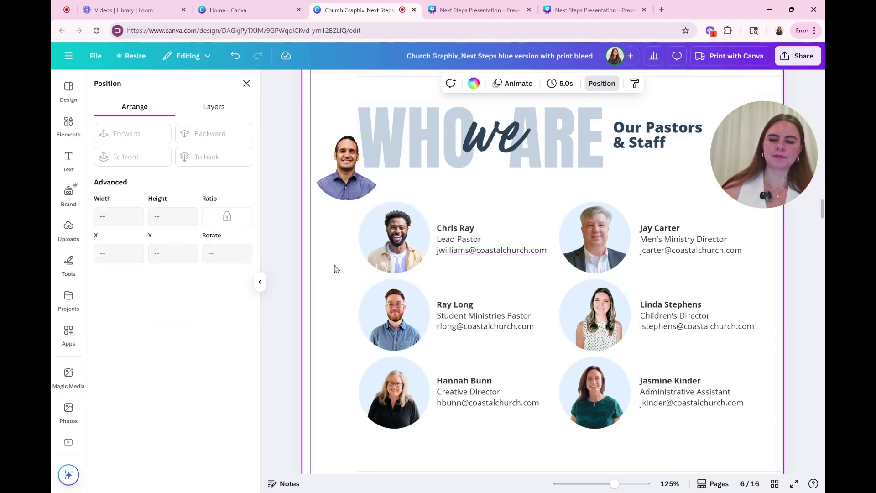
scroll(335, 269, down, 2)
Step: Review page 7 'Personal Growth', checking its heading, divider line, children photo and body text
scroll(606, 286, down, 5)
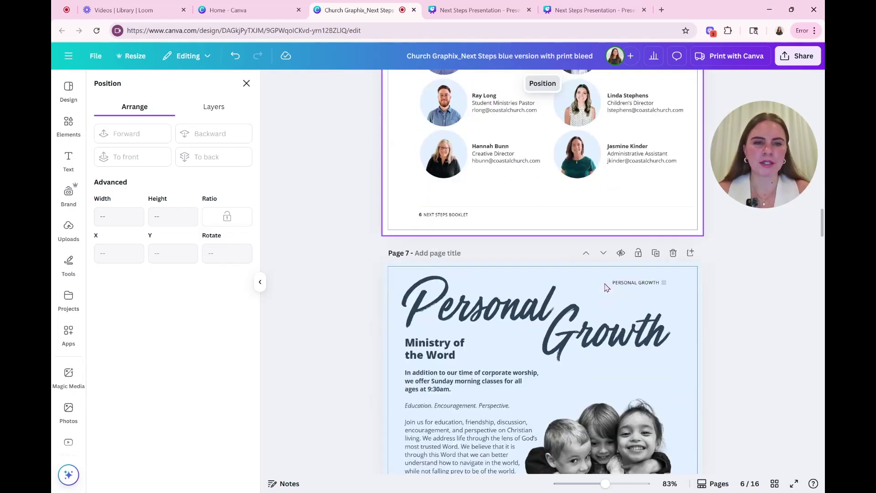
scroll(606, 287, down, 3)
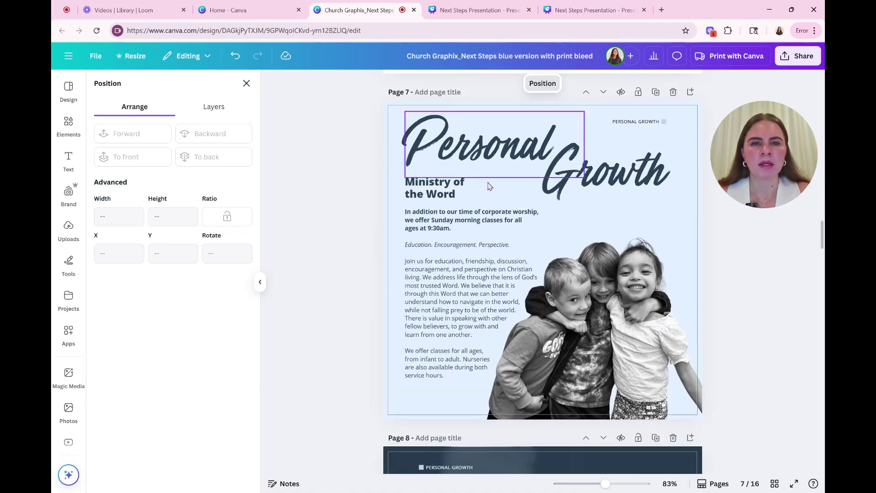
double_click(493, 156)
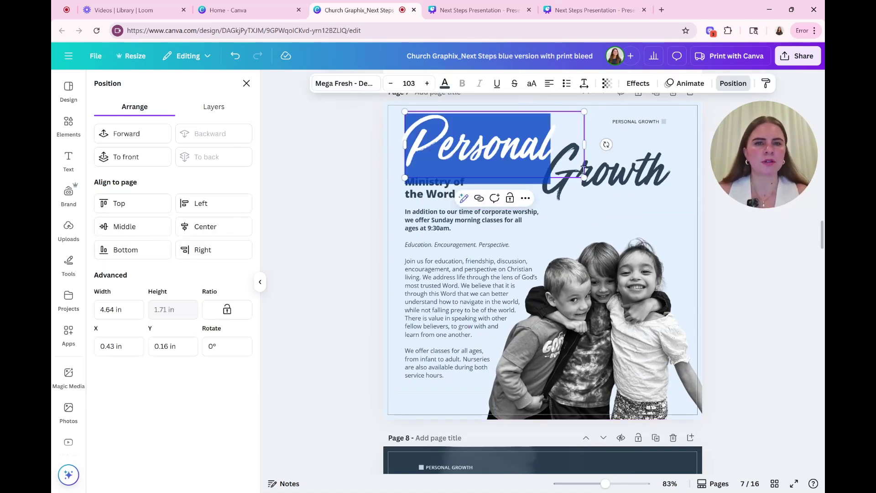
click(386, 391)
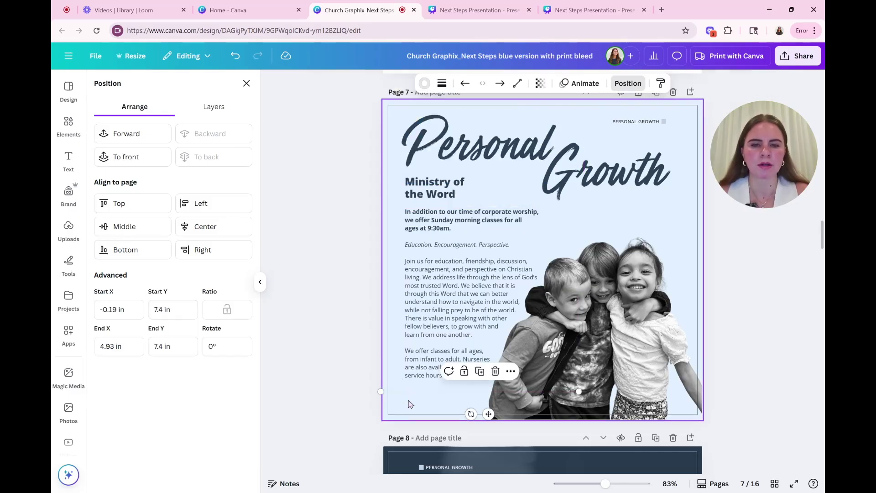
click(411, 404)
click(655, 321)
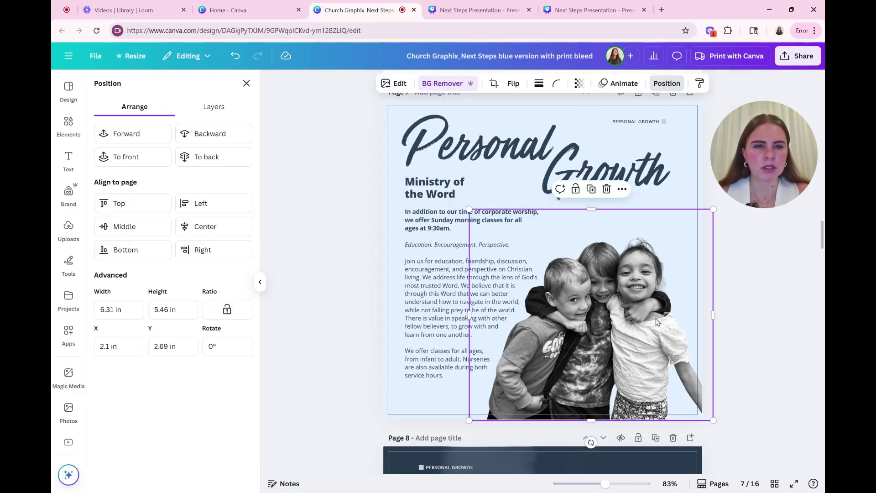
click(429, 289)
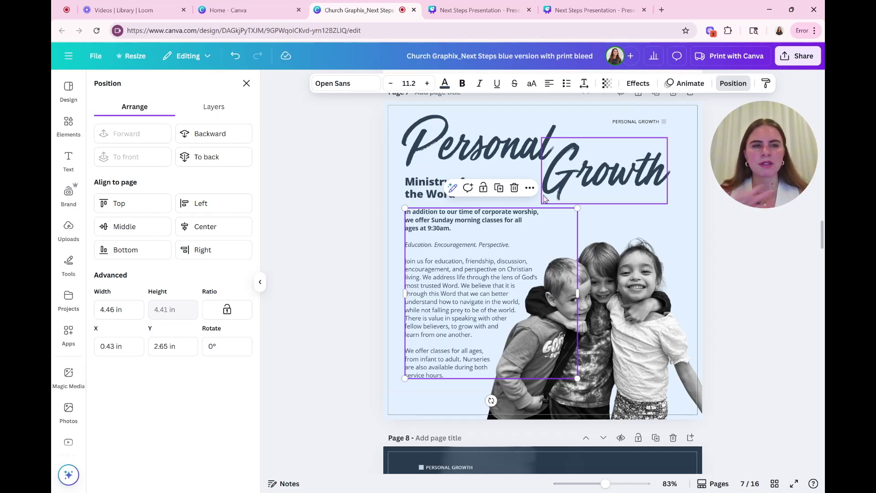
scroll(721, 299, down, 6)
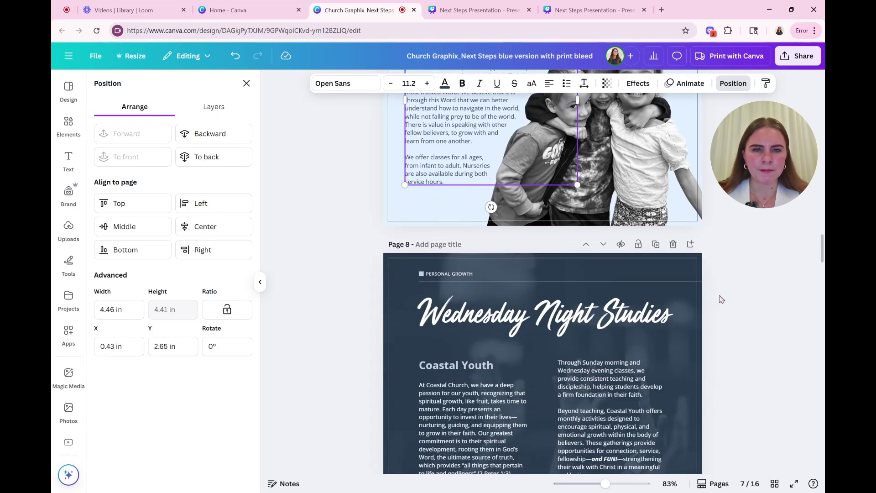
Step: Shift page 8's background photo right and back so it still covers the page
scroll(721, 298, down, 2)
scroll(720, 299, up, 1)
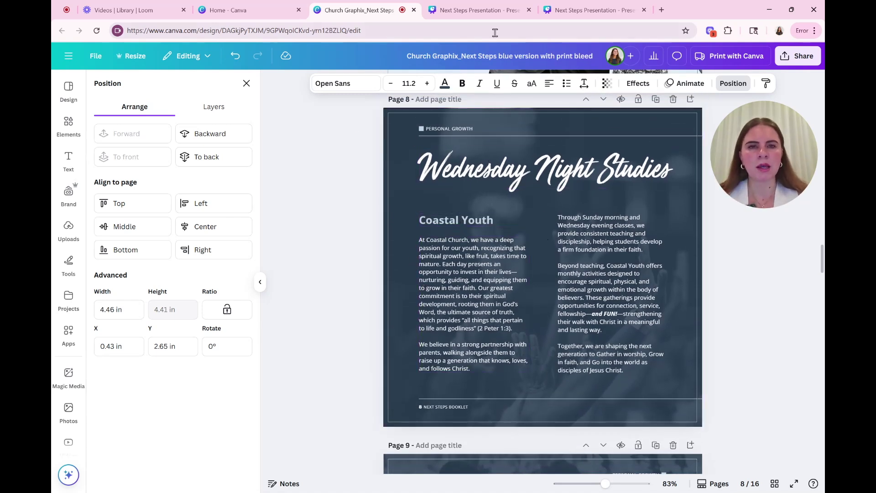
click(424, 211)
drag(412, 201, 512, 200)
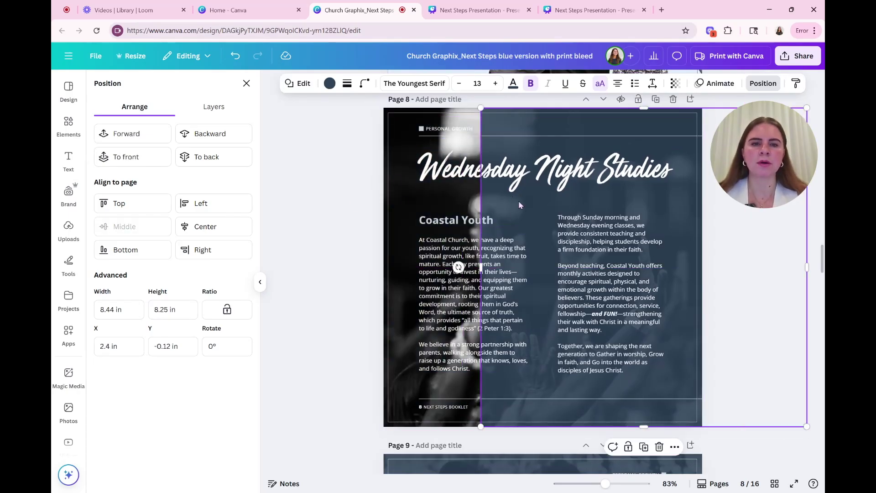
drag(462, 215, 422, 201)
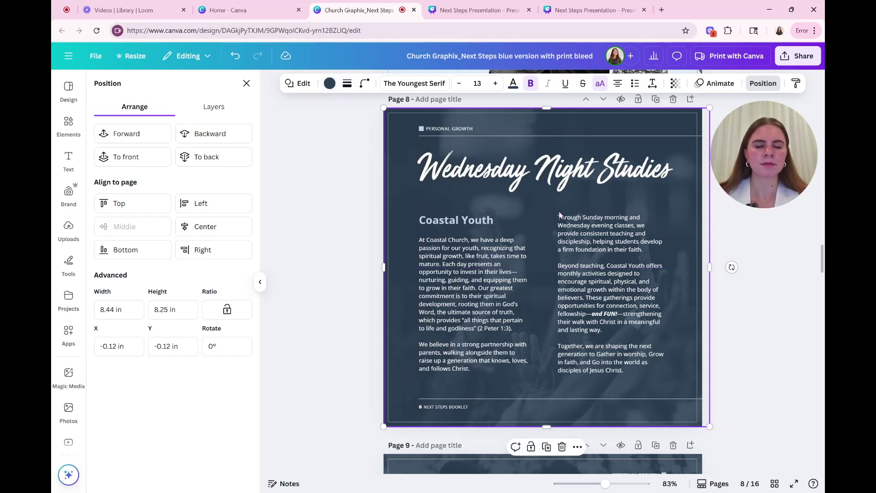
Step: Inspect the Coastal Youth body text and full-page background on page 8
click(496, 271)
drag(471, 290, 451, 270)
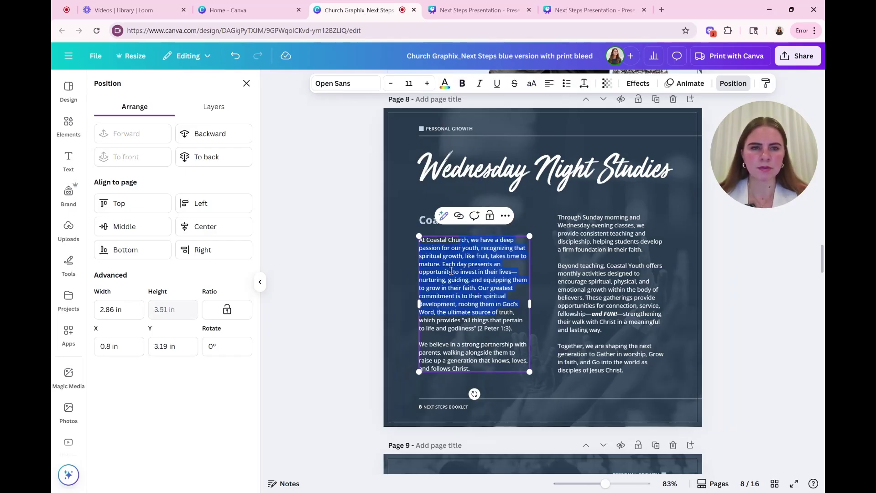
click(404, 276)
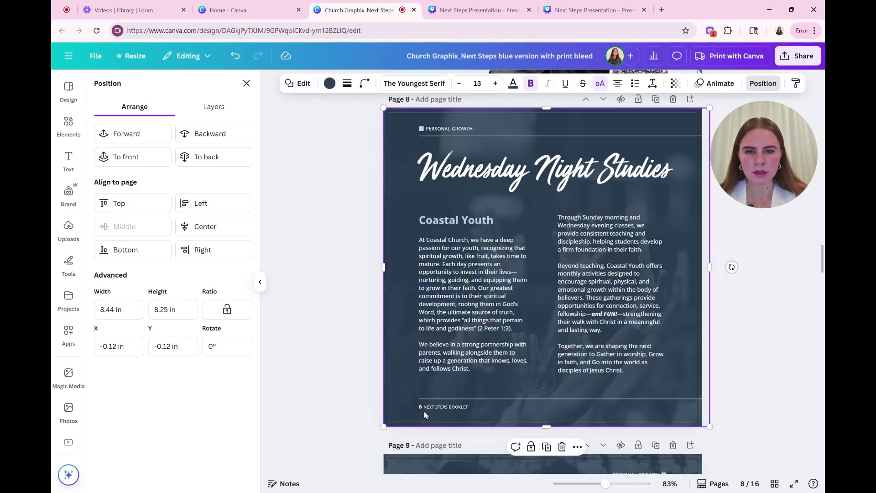
scroll(501, 406, down, 3)
scroll(503, 399, up, 3)
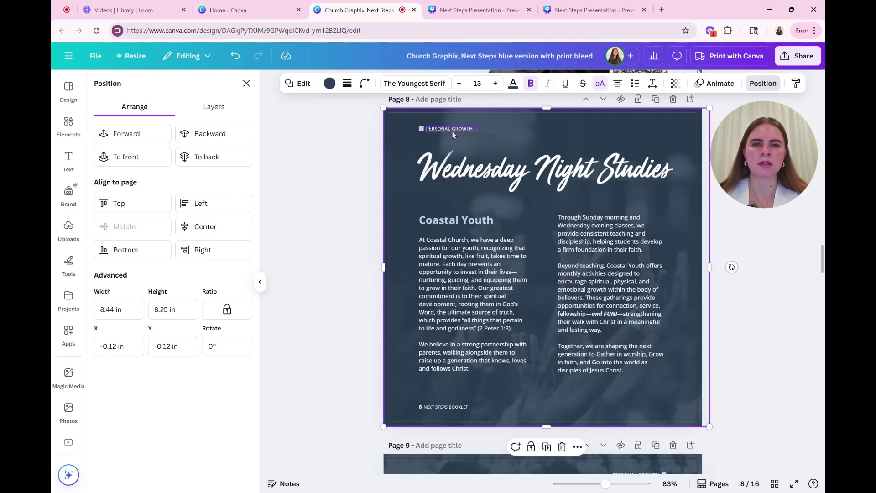
scroll(501, 223, down, 7)
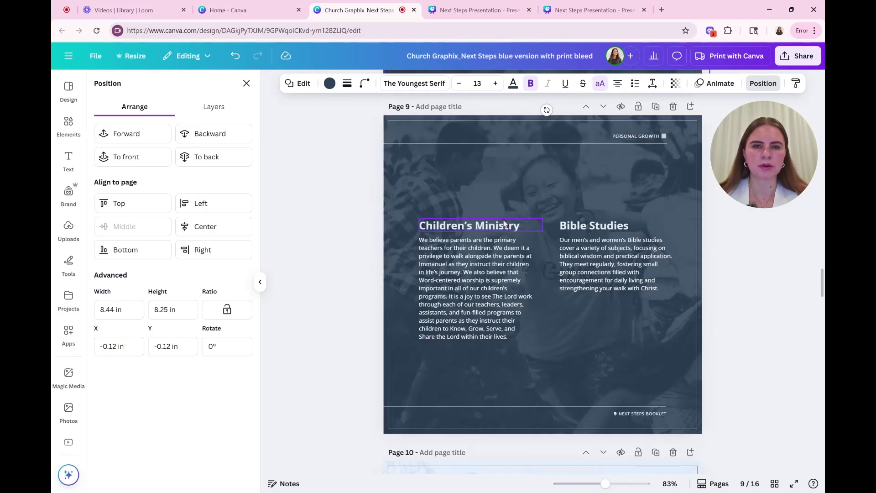
Step: Scroll past pages 9 and 10 to page 11 'Serve and Volunteer' and select its background
scroll(616, 144, down, 7)
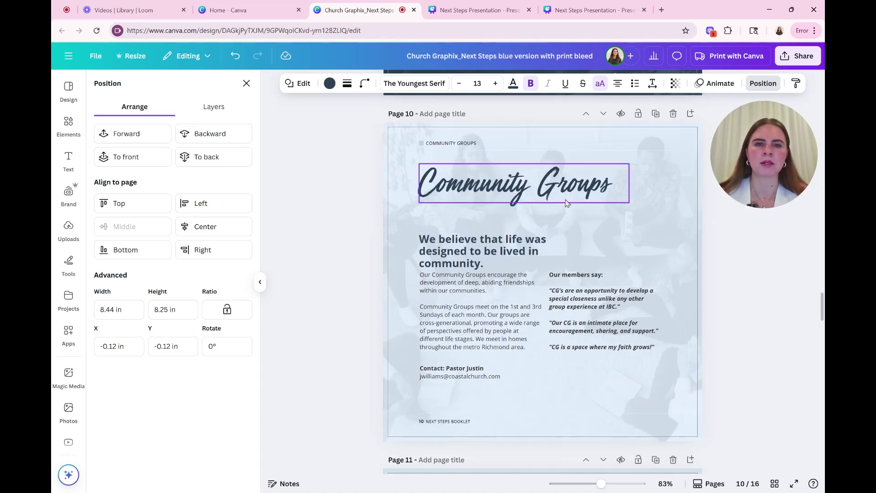
scroll(583, 183, down, 7)
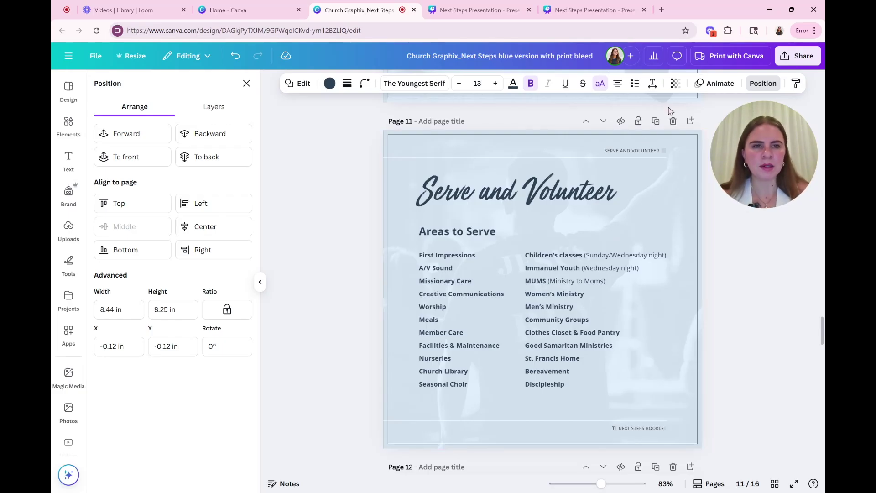
click(683, 223)
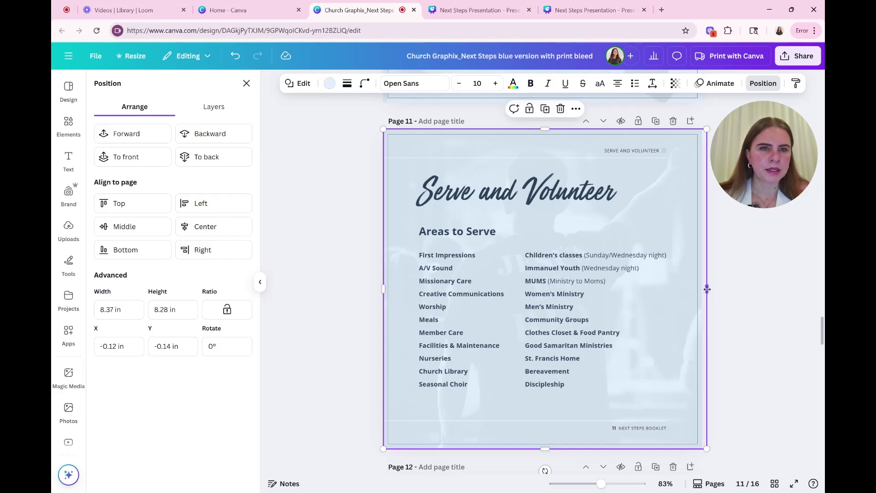
Step: Narrow page 11's background image to 8.25 in wide, then review through to page 16 Contact
mouse_move(706, 289)
mouse_down()
mouse_move(632, 292)
mouse_move(704, 292)
mouse_up()
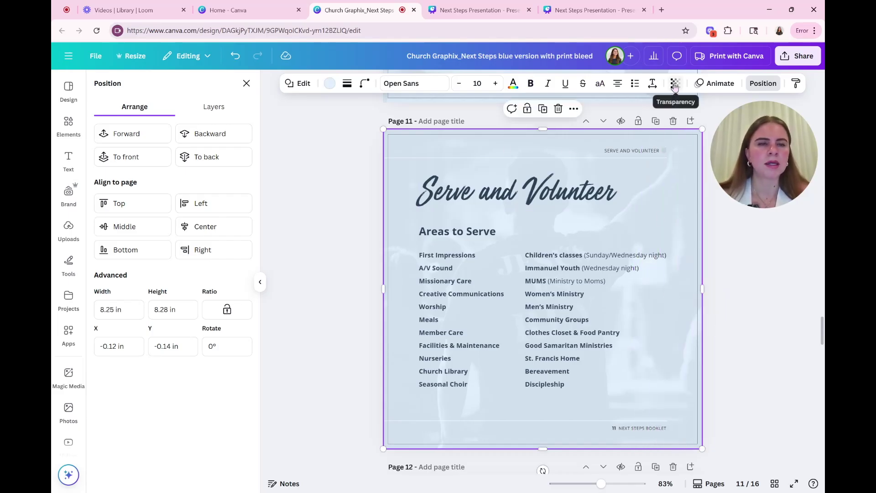
scroll(735, 258, down, 5)
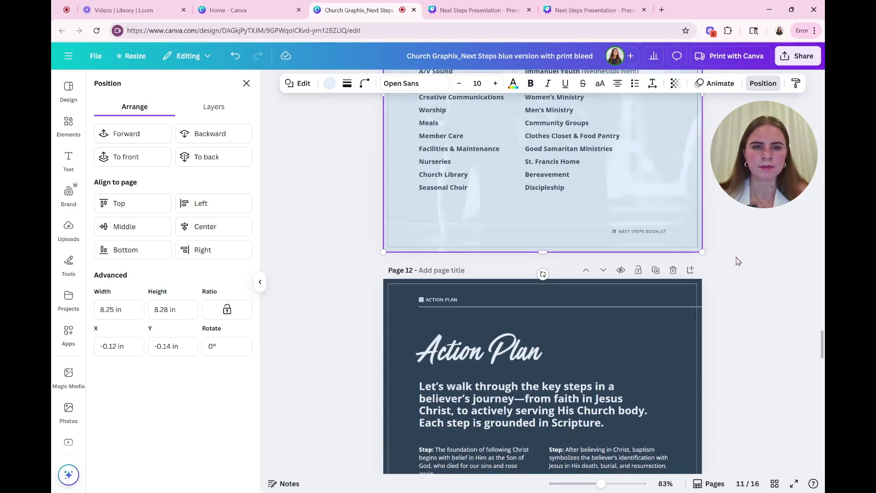
scroll(738, 261, down, 12)
scroll(737, 261, down, 10)
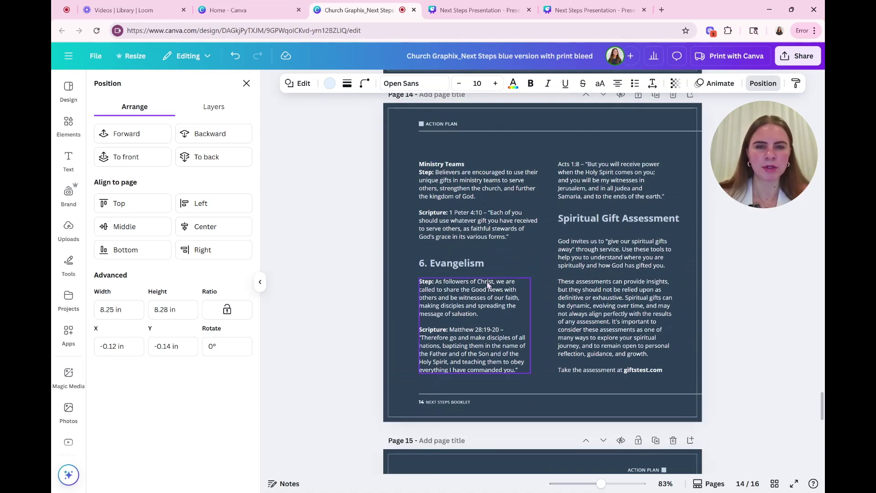
scroll(572, 257, down, 5)
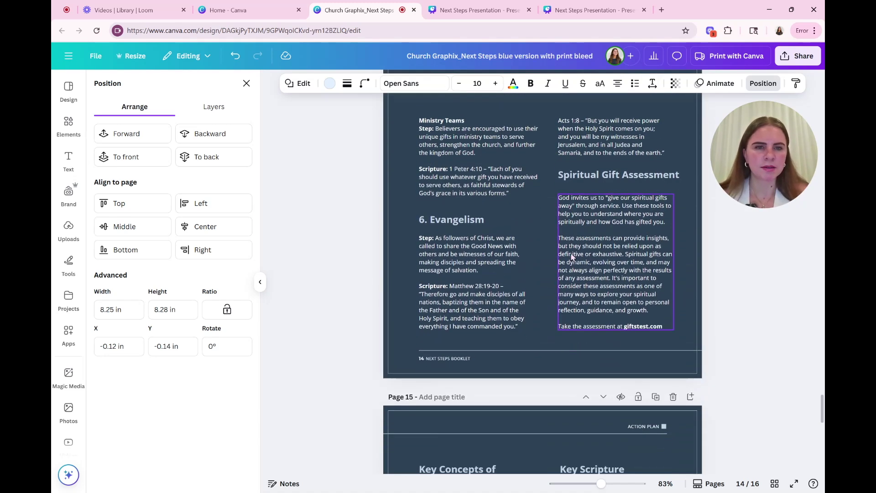
scroll(572, 257, down, 3)
scroll(572, 257, up, 5)
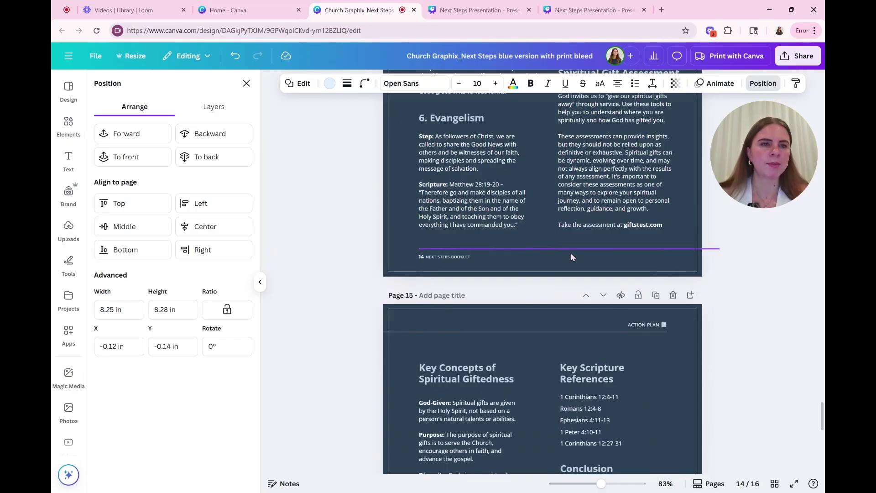
scroll(615, 283, up, 3)
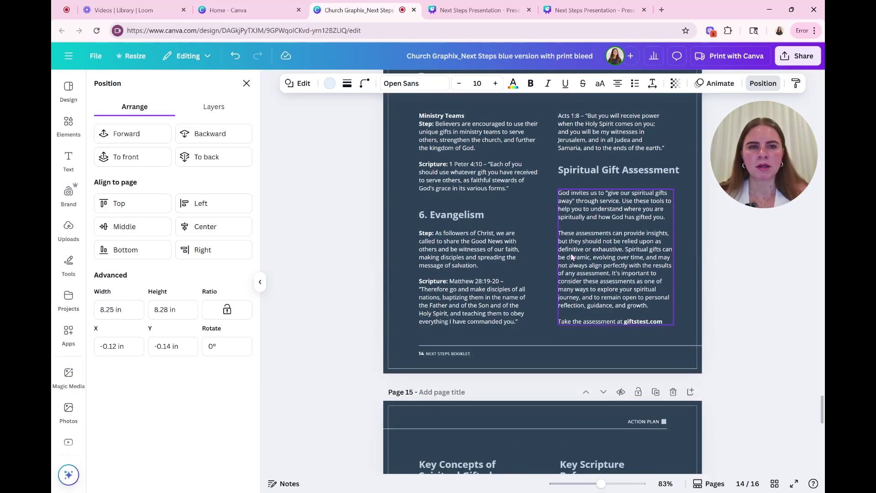
scroll(614, 282, down, 1)
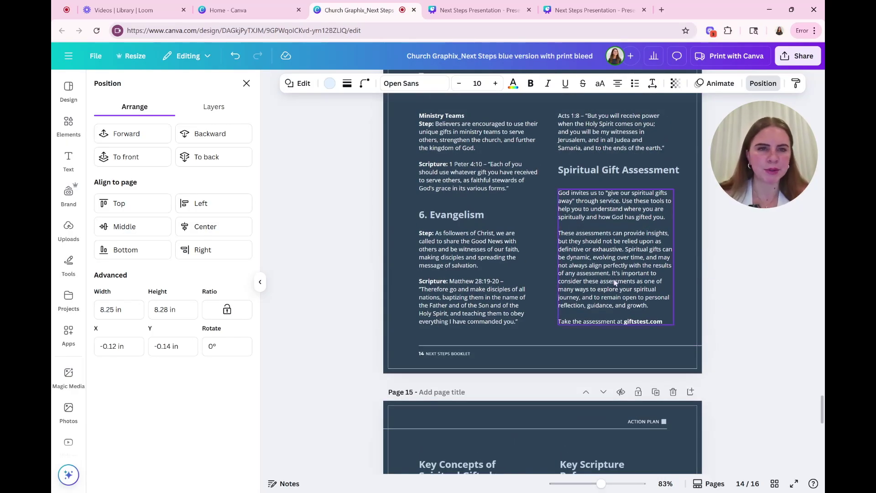
scroll(615, 283, down, 7)
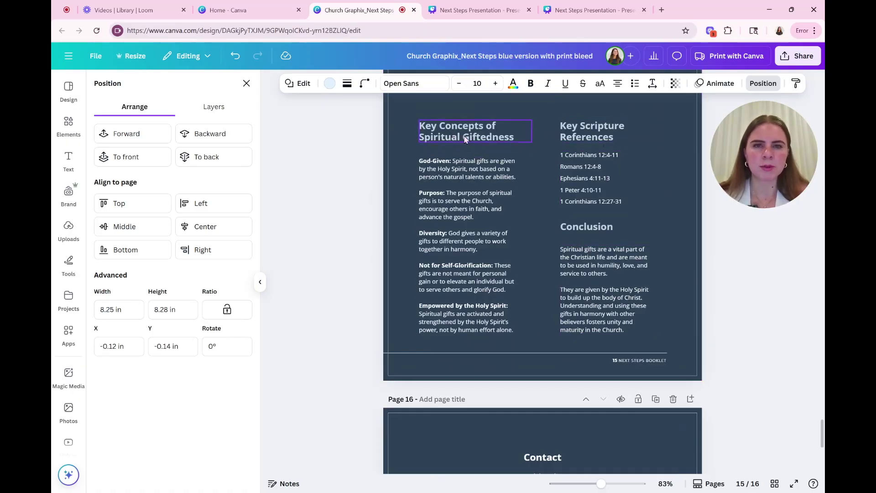
scroll(542, 182, down, 6)
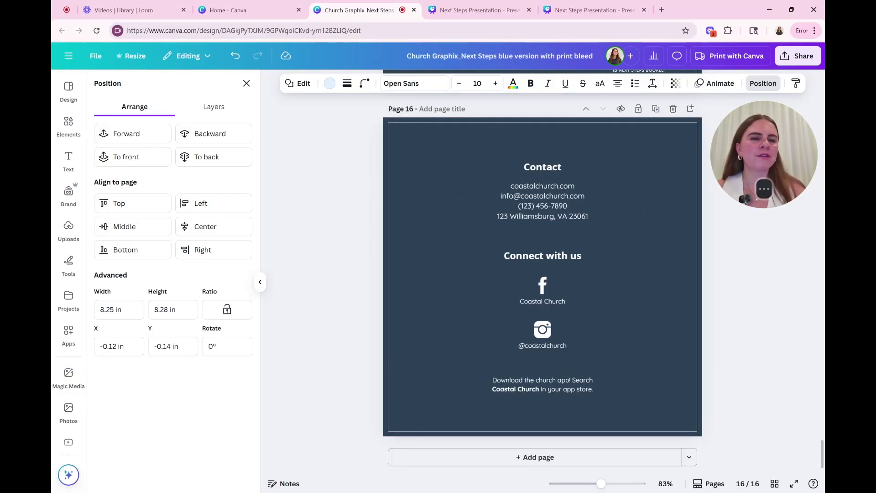
Step: Open Share > Download and choose PDF Print as the file type
click(794, 57)
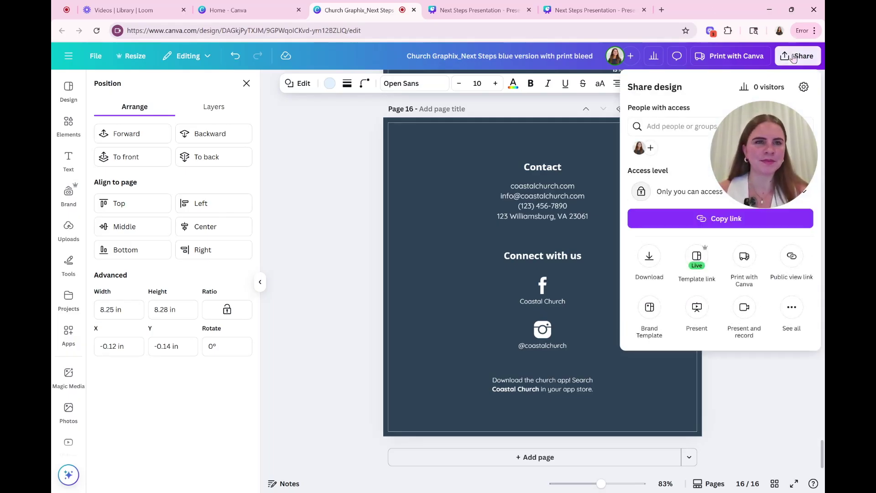
click(796, 57)
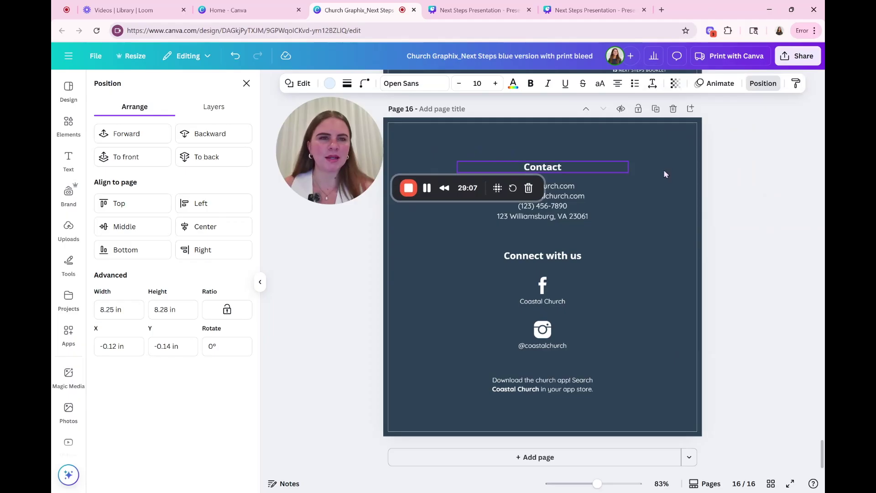
click(796, 58)
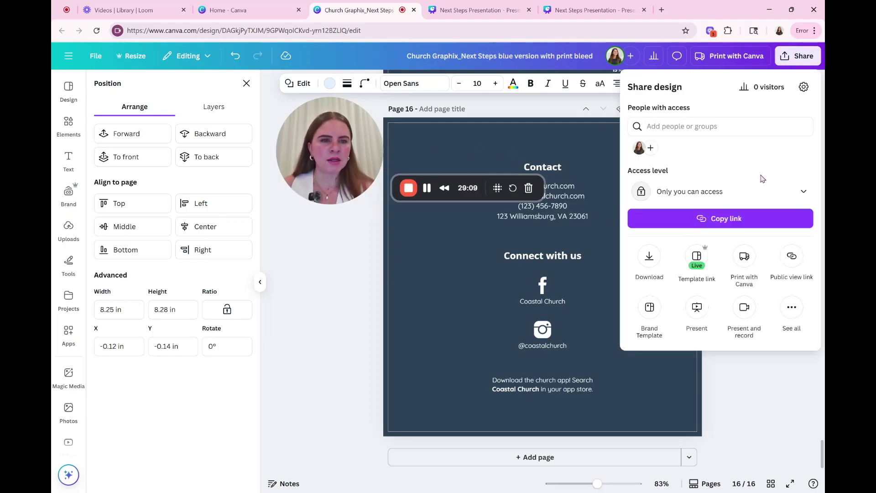
click(649, 257)
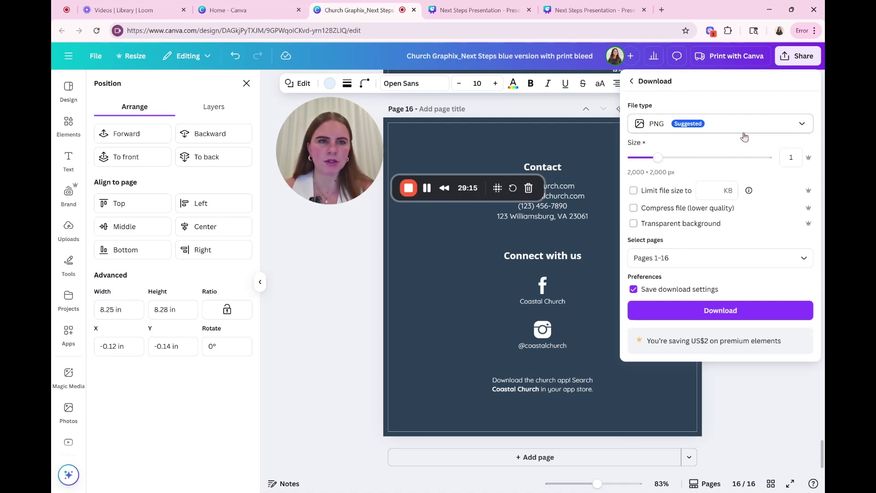
click(744, 132)
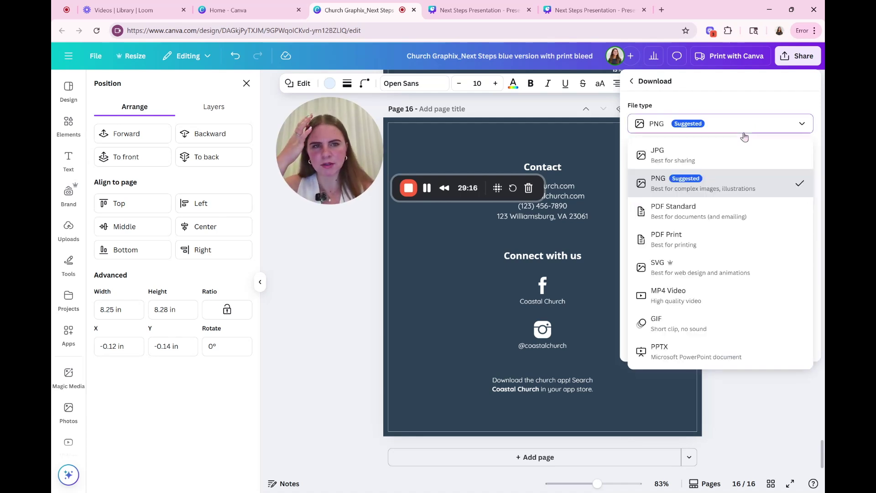
click(694, 247)
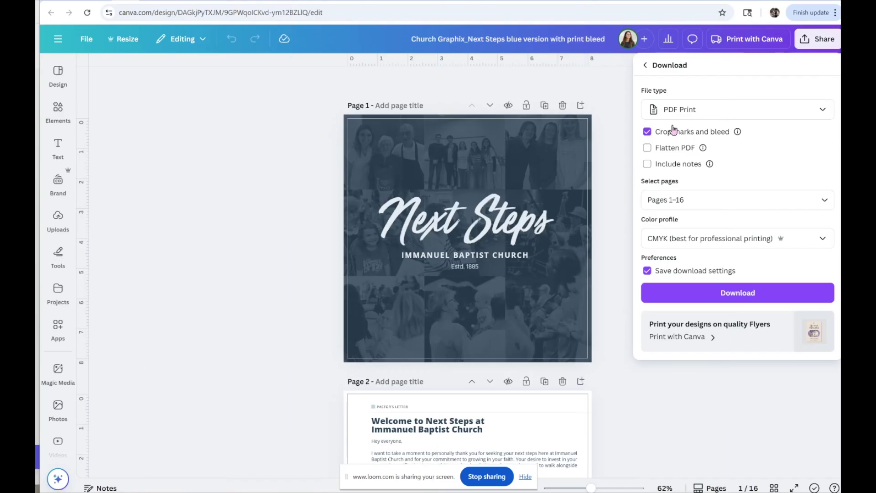
Step: Reselect PDF Print in the File type dropdown
click(667, 110)
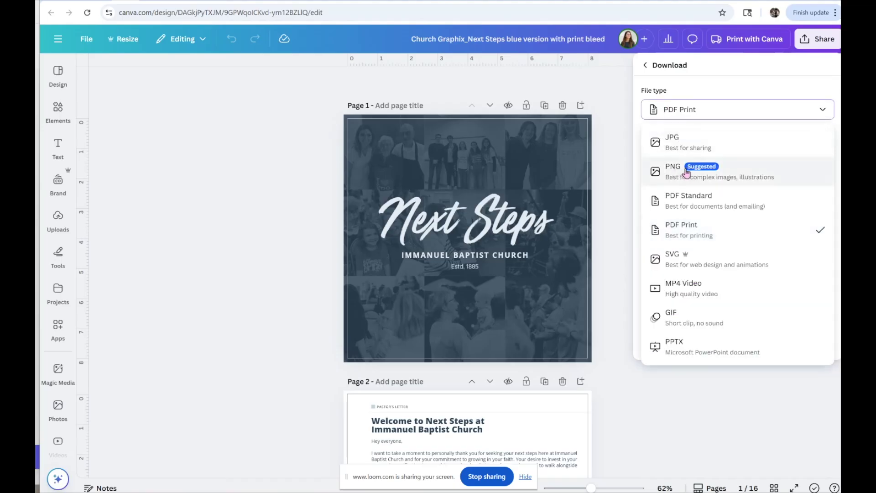
click(711, 231)
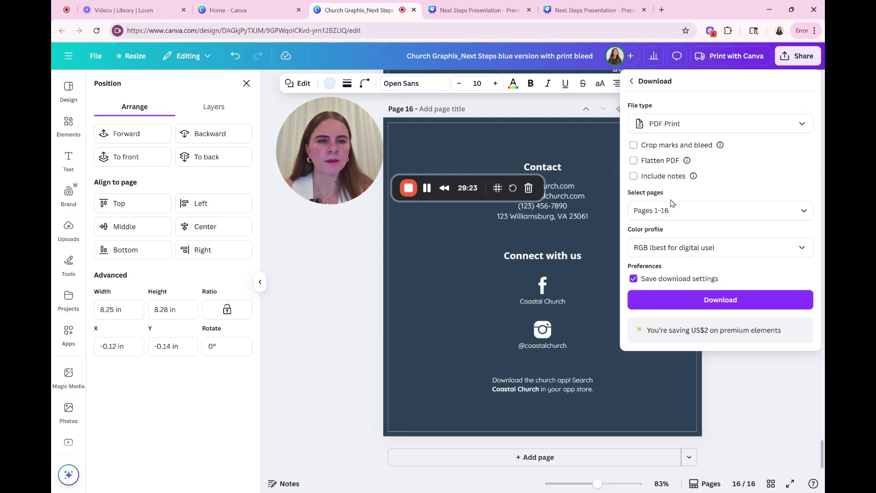
Step: Switch the PDF Print colour profile to CMYK and download the booklet
click(741, 250)
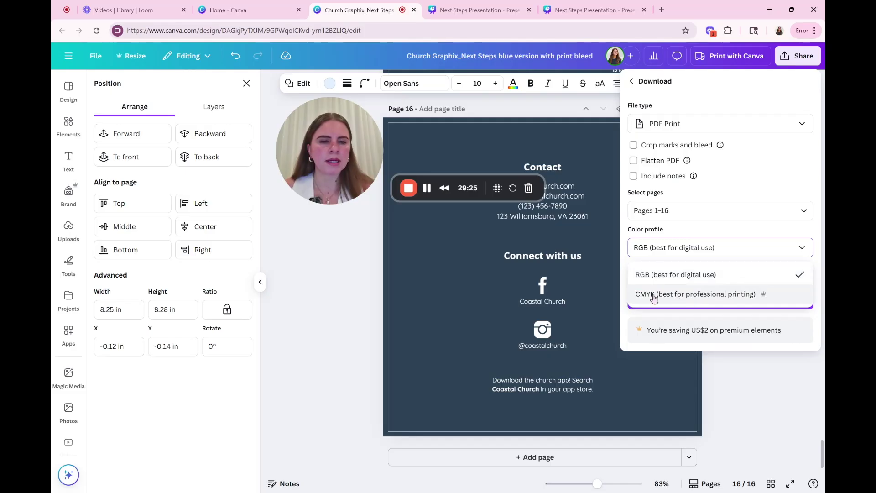
click(692, 294)
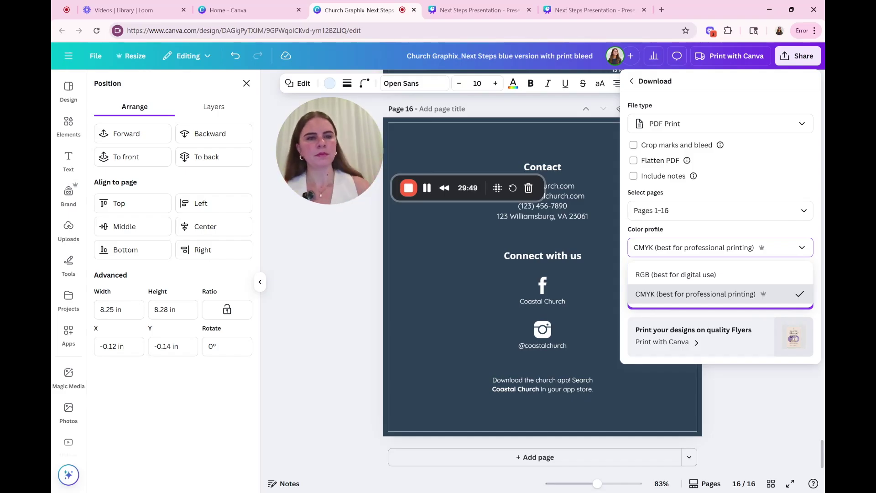
click(802, 247)
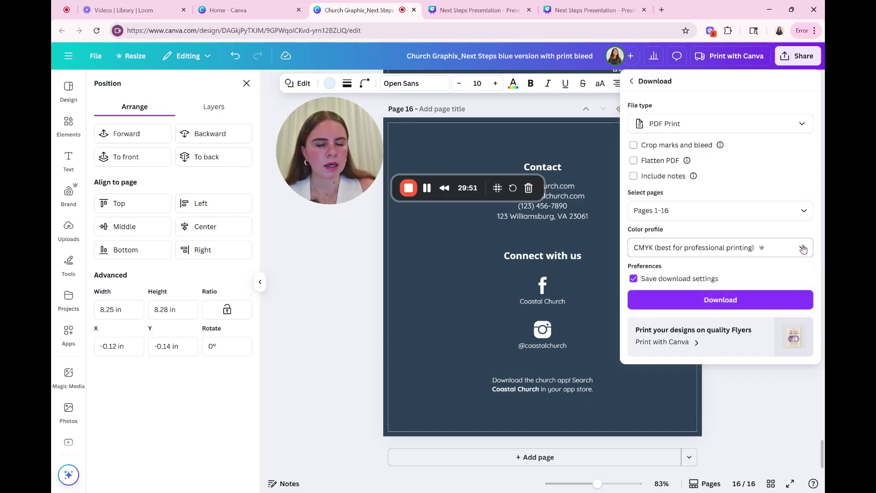
click(715, 302)
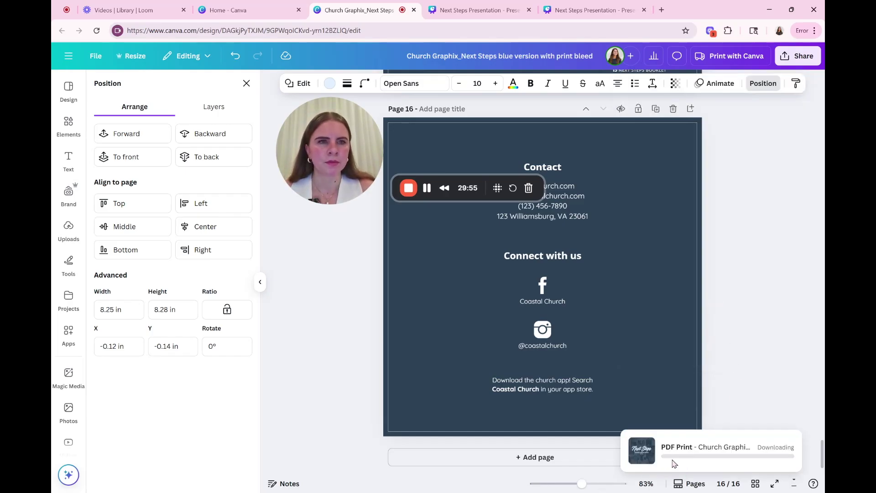